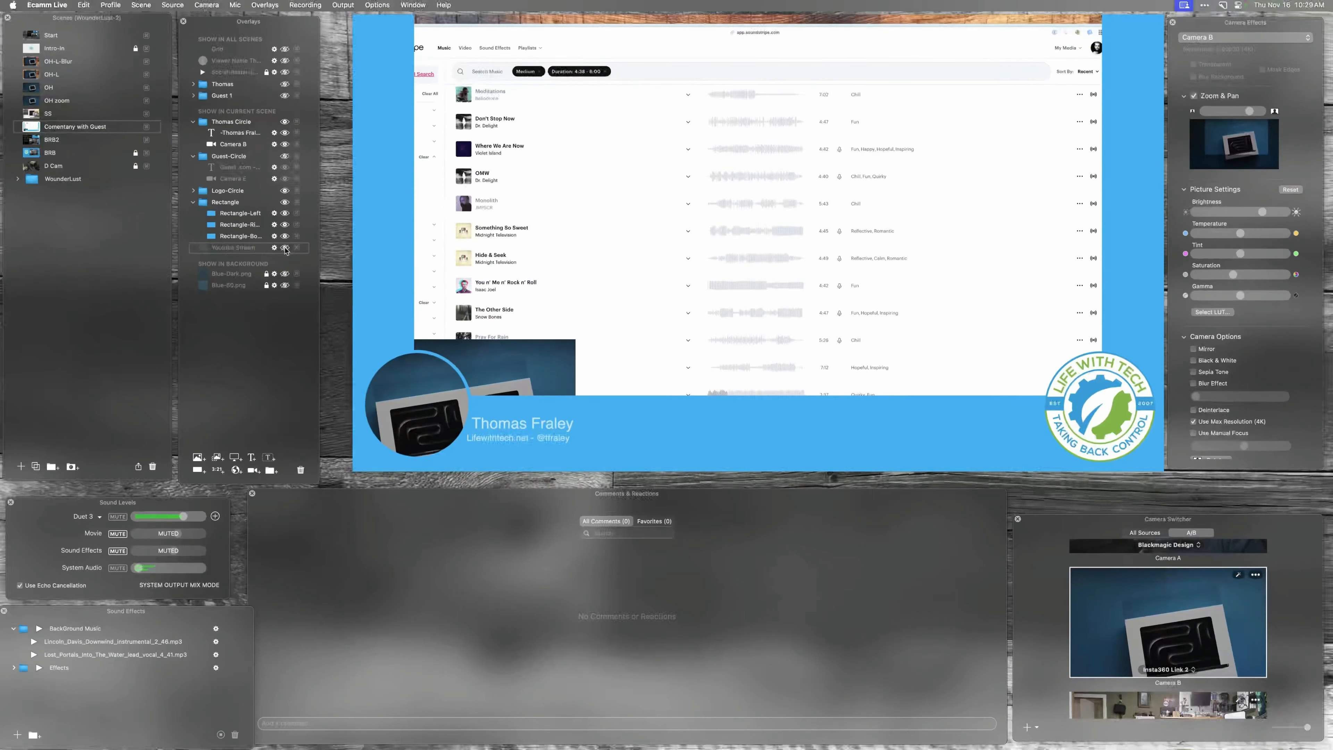
Switch the circular camera overlay's video source to Camera A.
mouse_move(424, 393)
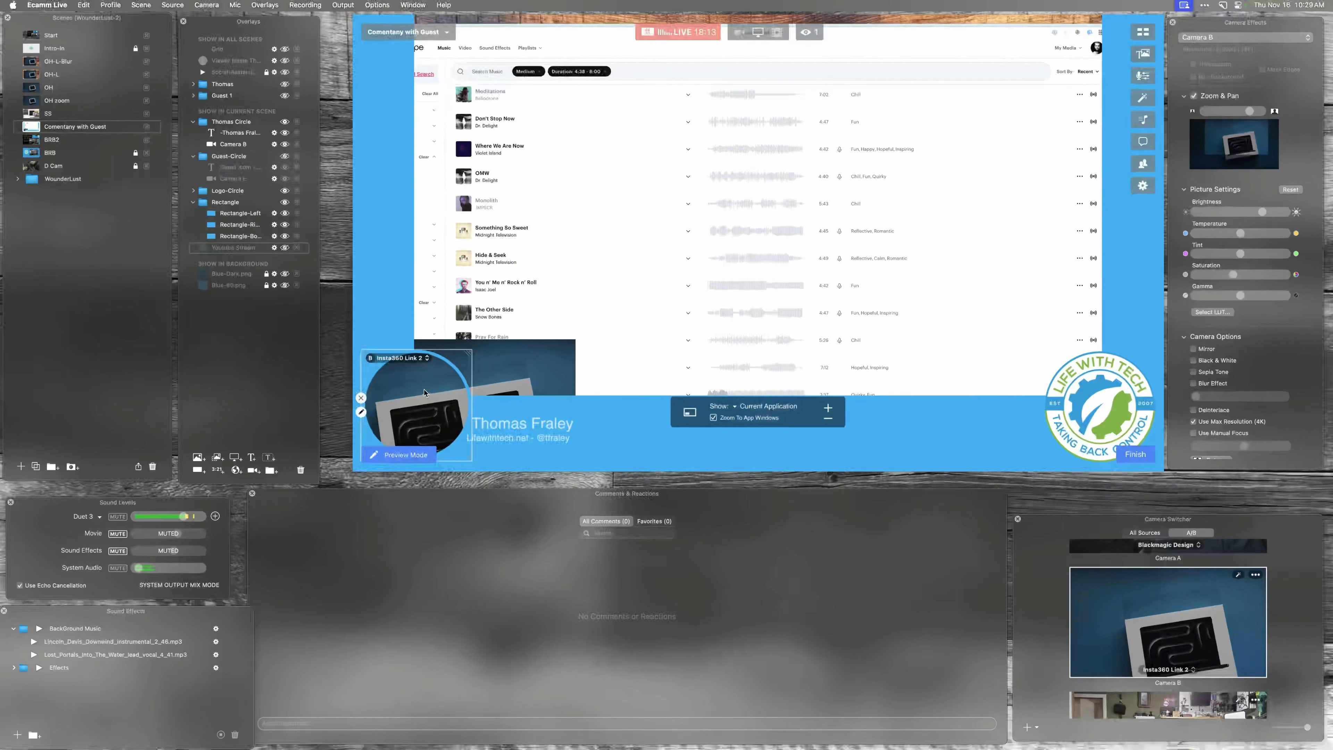
left_click(426, 361)
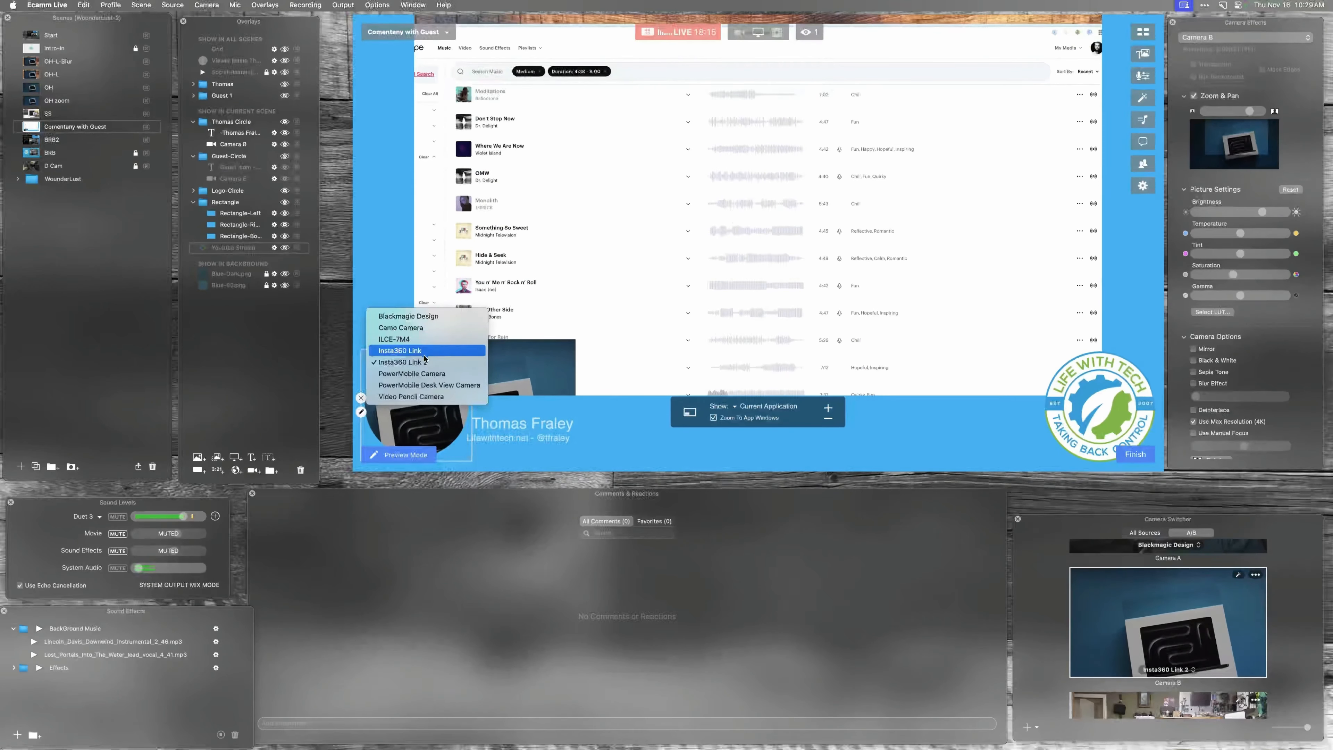
mouse_move(1096, 377)
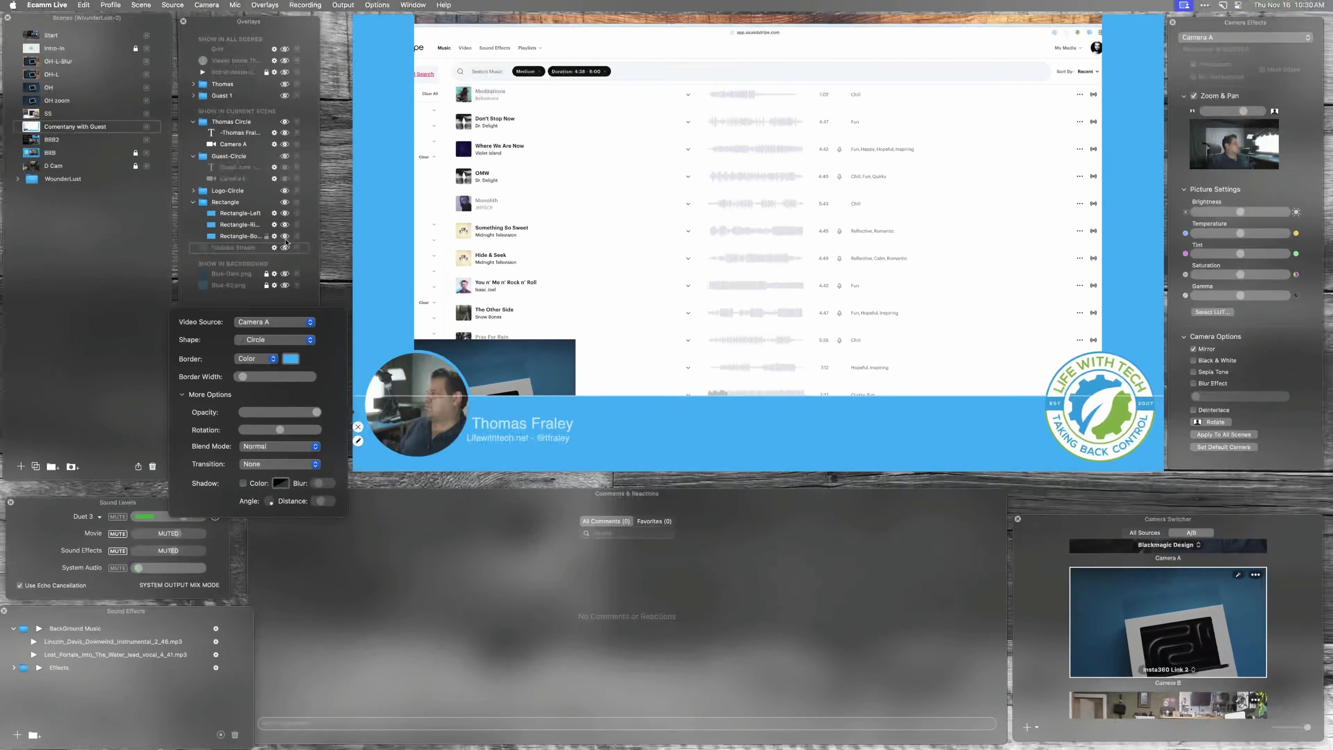
left_click_drag(567, 36, 567, 38)
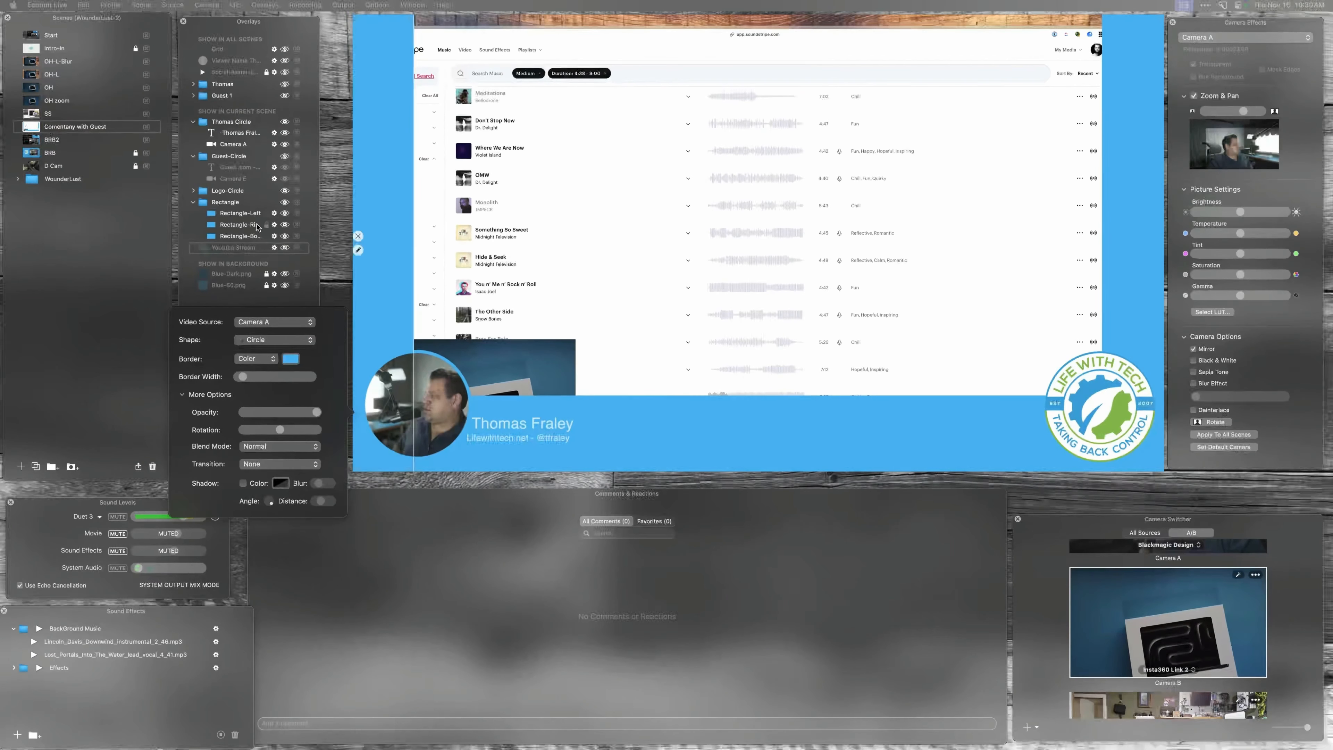
Duplicate the bottom rectangle overlay inside the Rectangle folder.
left_click(250, 237)
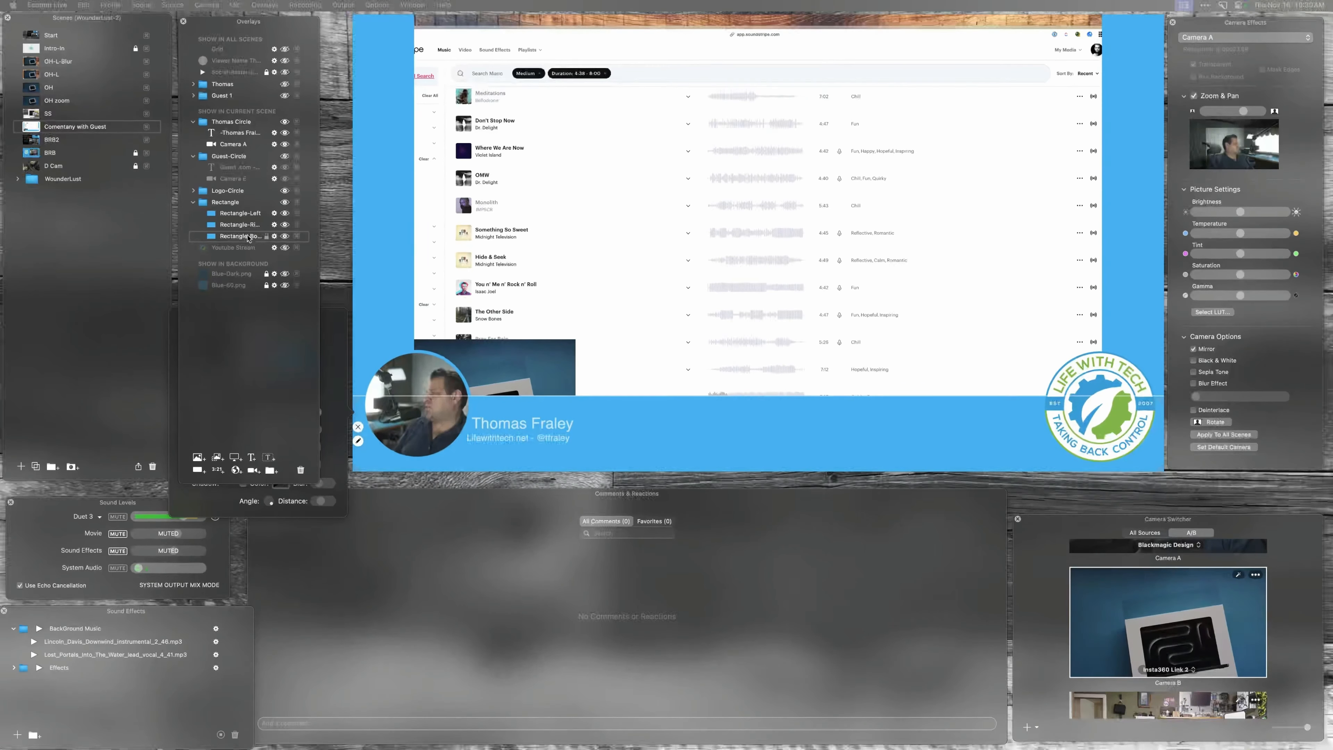
left_click(285, 236)
left_click(285, 236)
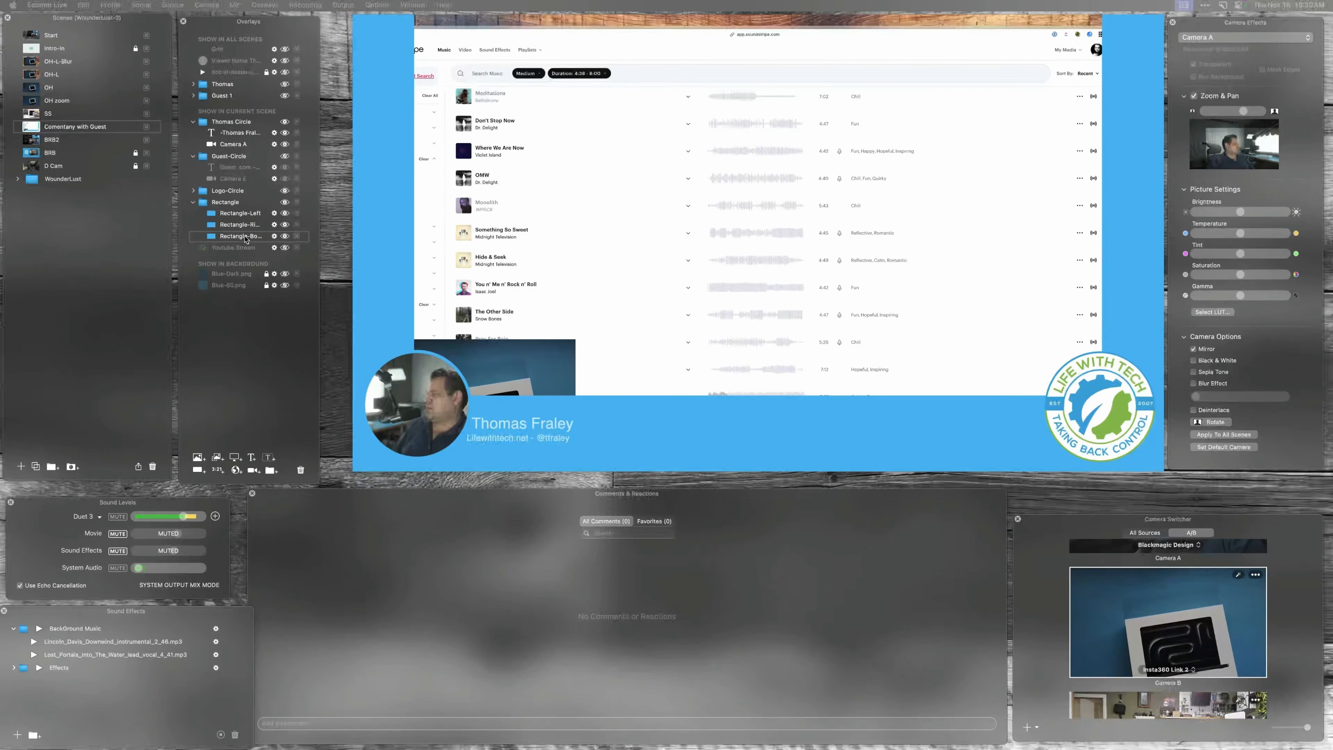
left_click_drag(245, 238, 245, 245)
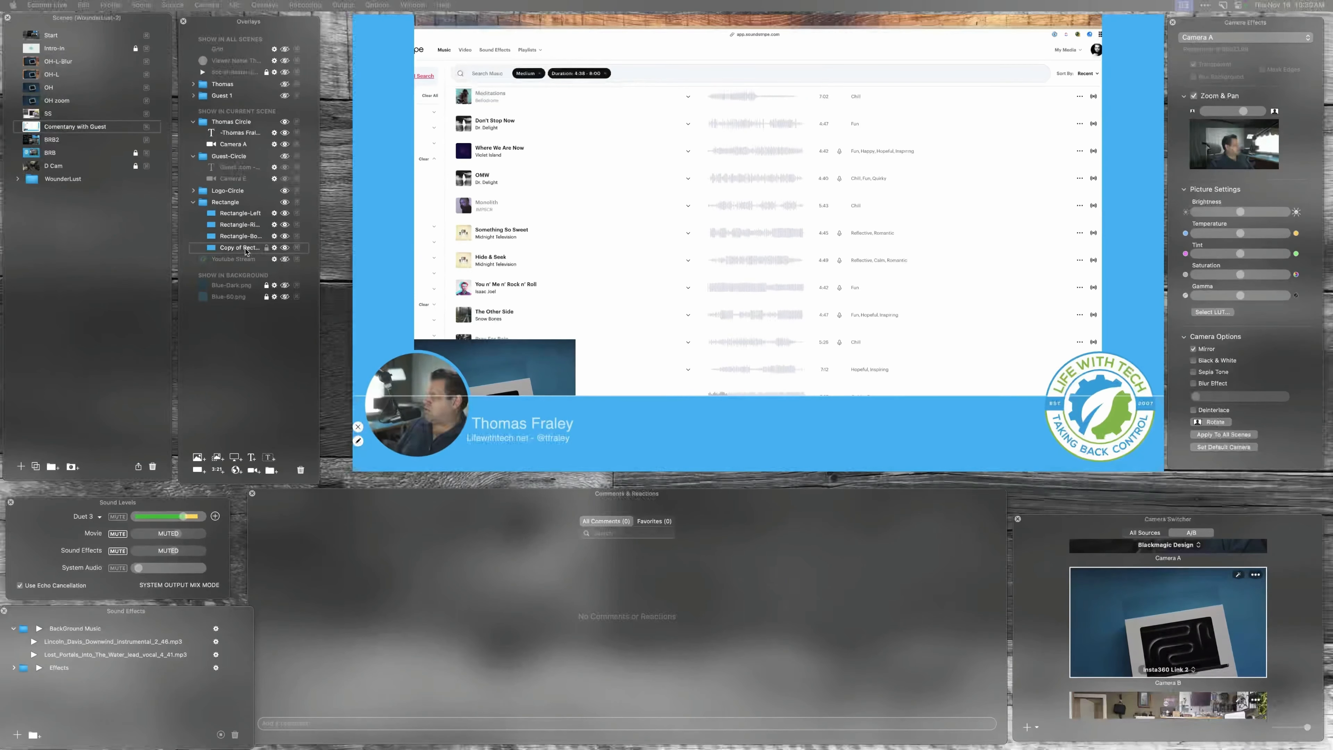
Rename the copied rectangle as Rectangle-Top and move it to the upper edge of the Comentary with Guest scene.
left_click(243, 247)
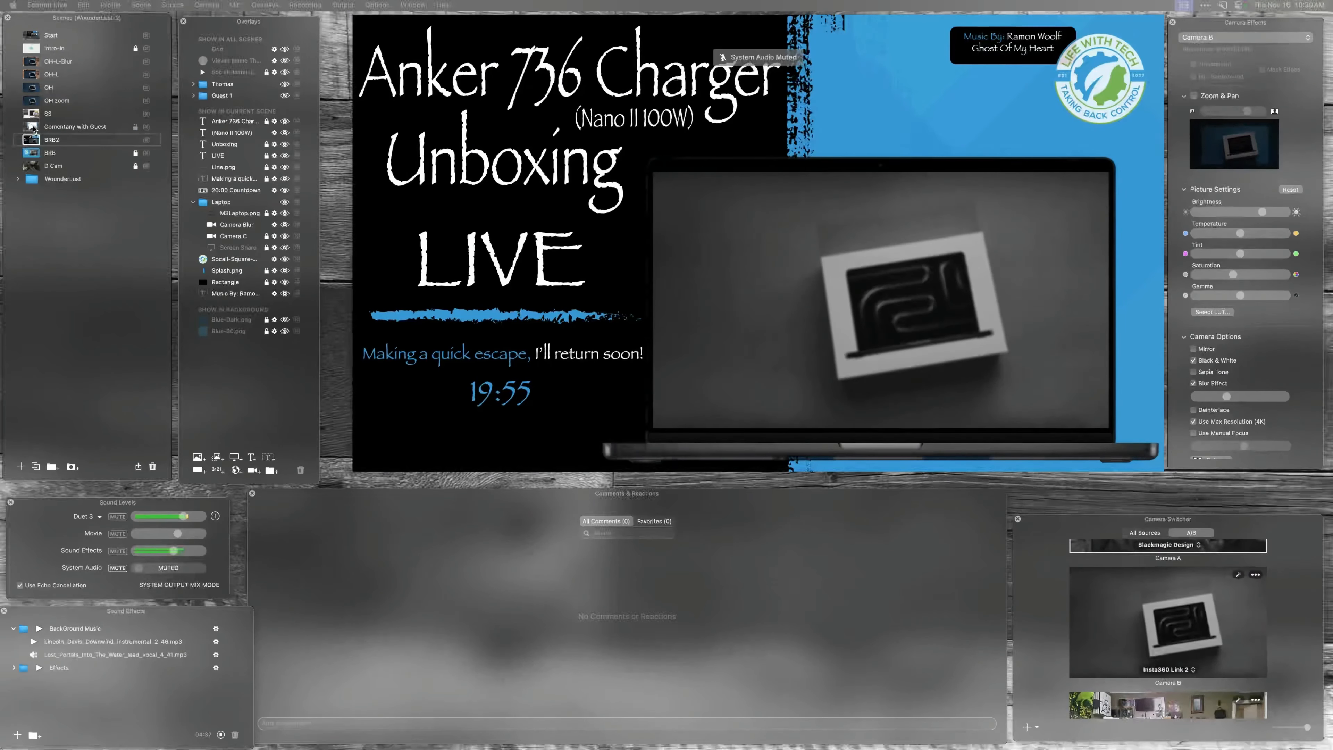
left_click(74, 127)
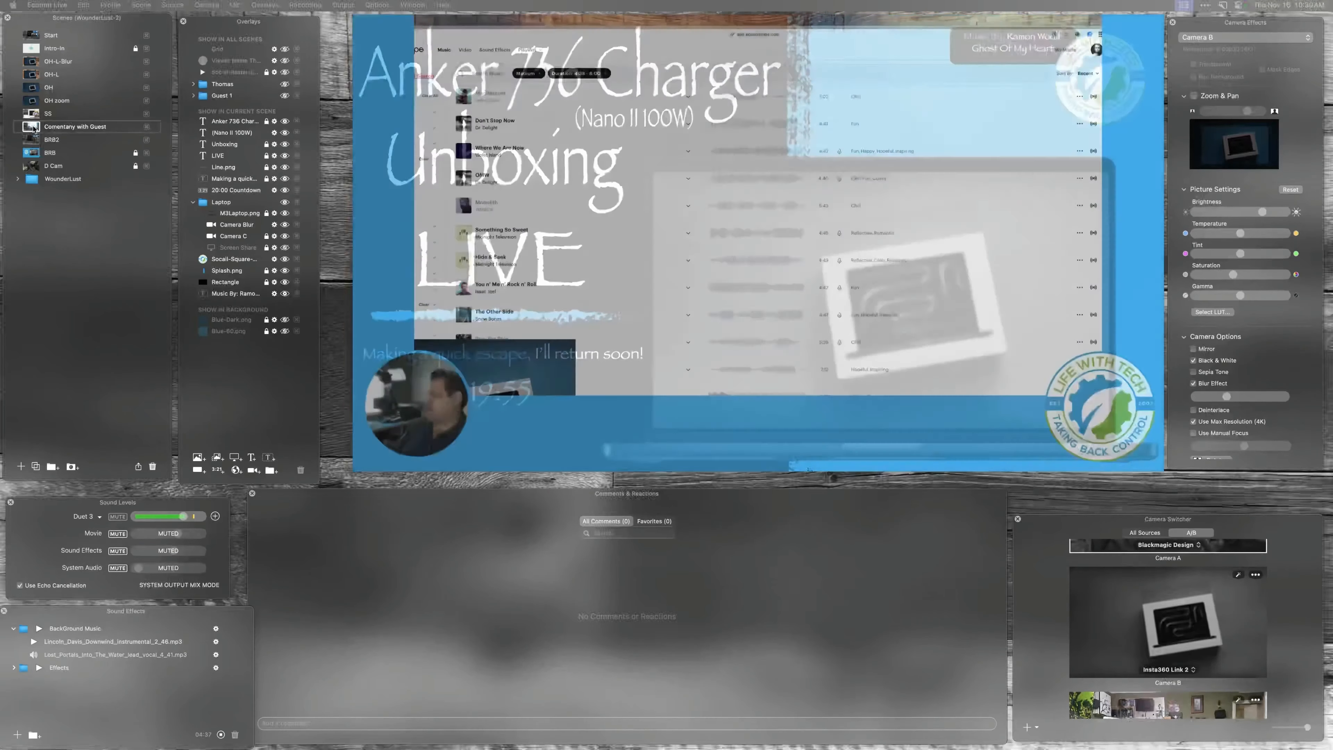
left_click(243, 249)
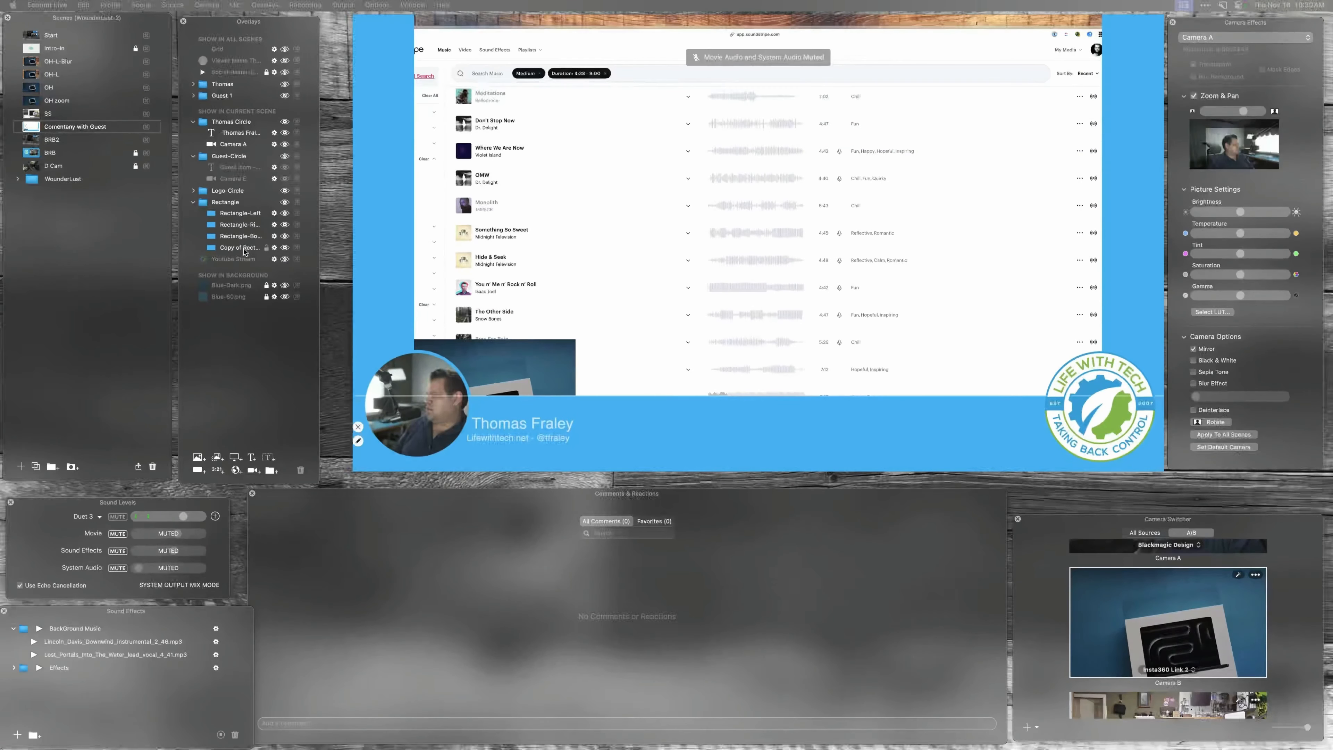
key("Right")
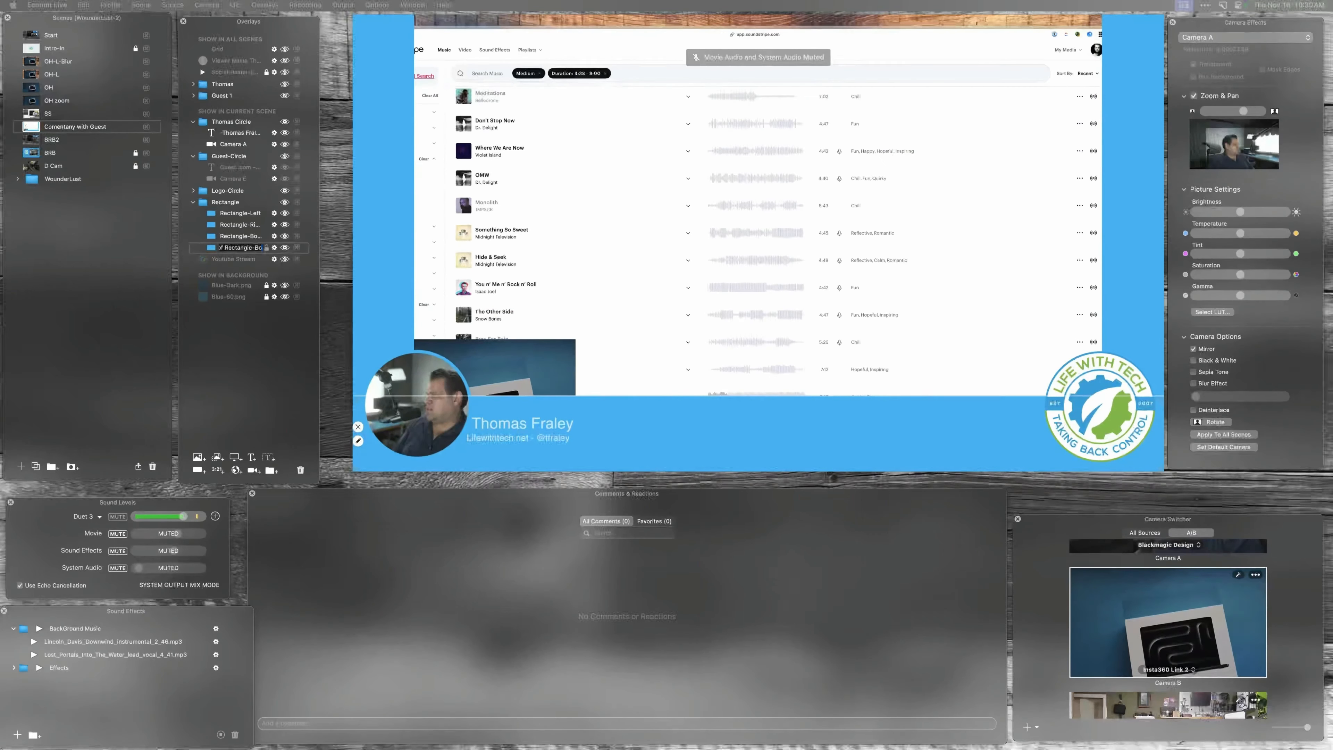
key("BackSpace")
type("Top")
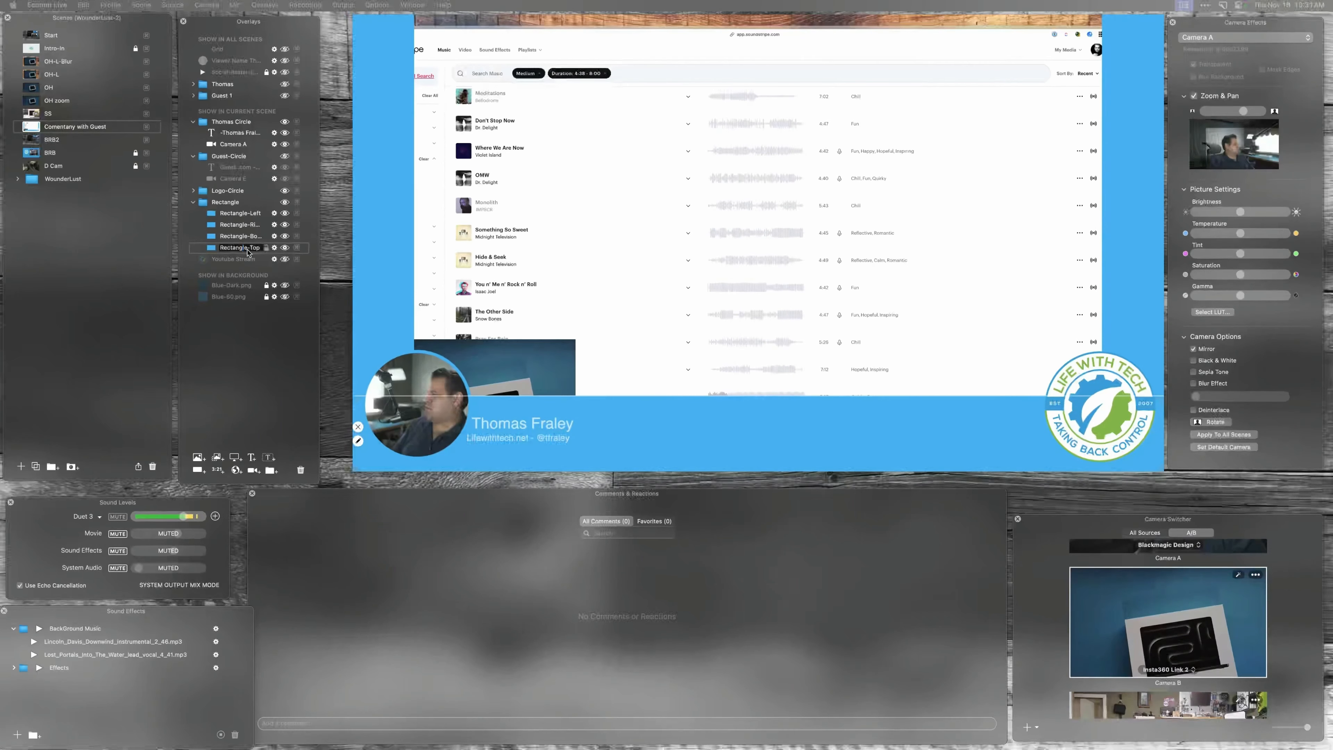
left_click(634, 422)
left_click_drag(634, 422, 649, 39)
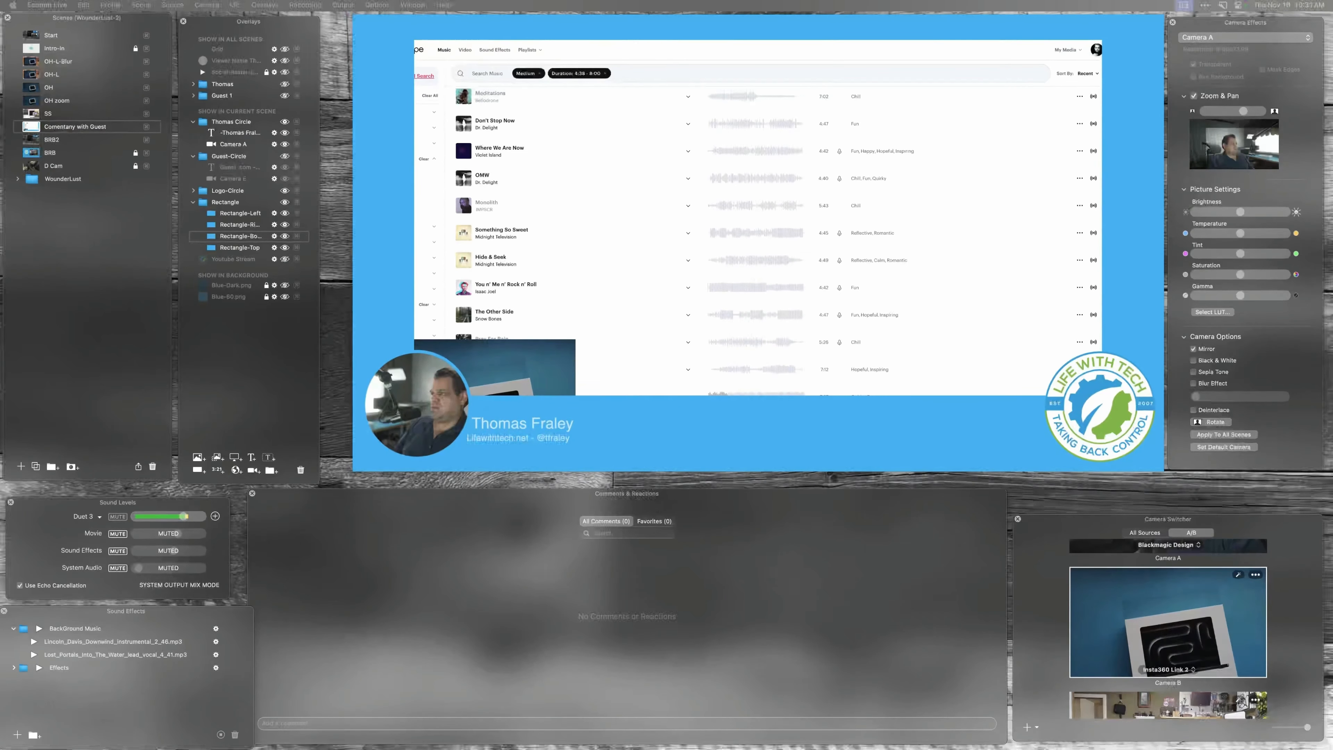
Reposition the Soundstripe browser window within the shared display and close the floating camera picture covering it.
double_click(458, 46)
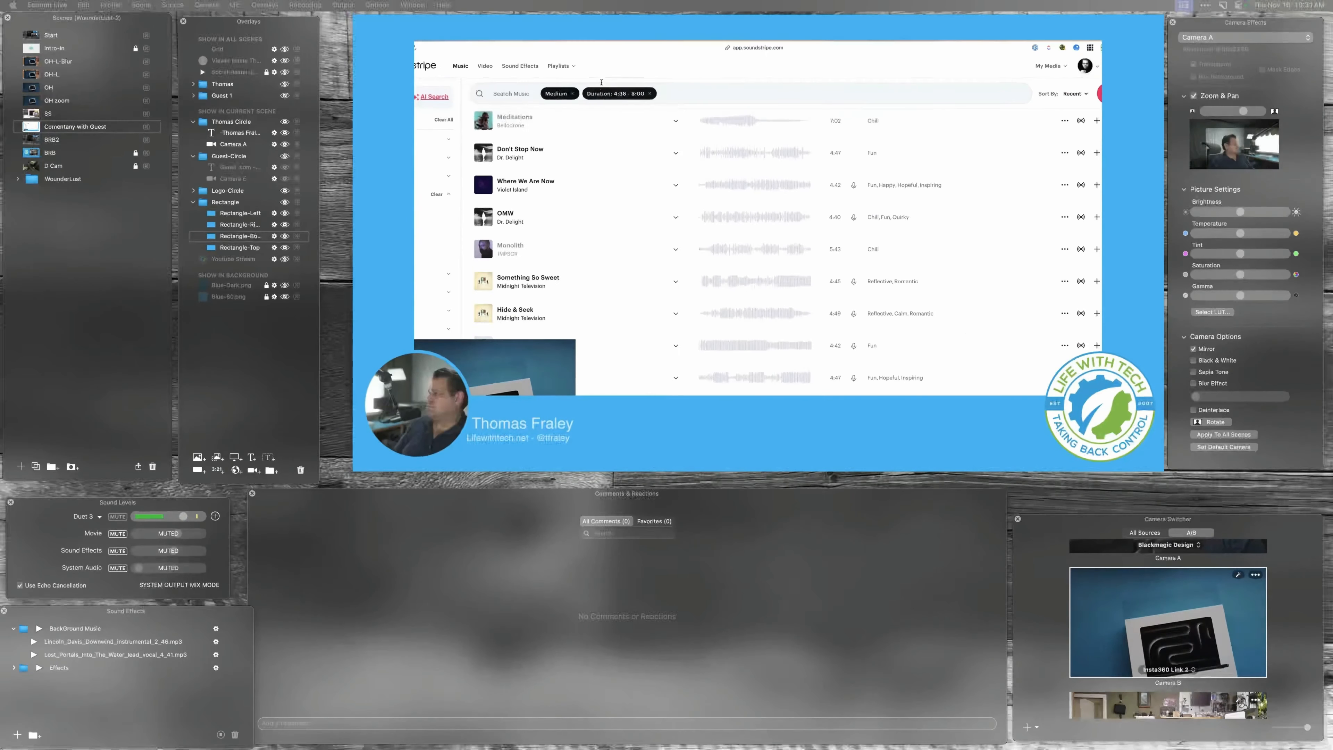
left_click(783, 49)
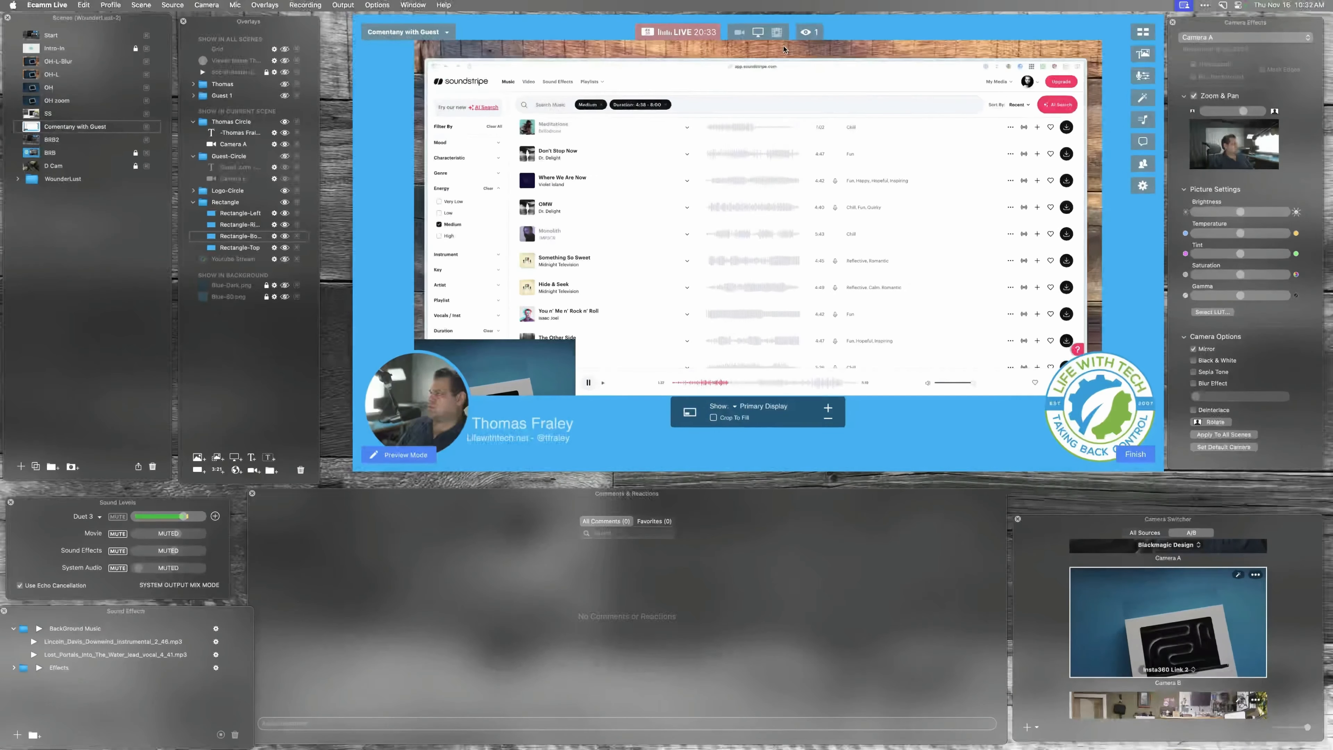
mouse_move(532, 68)
left_mouse_down()
mouse_move(532, 41)
mouse_move(532, 57)
mouse_move(515, 48)
left_mouse_up()
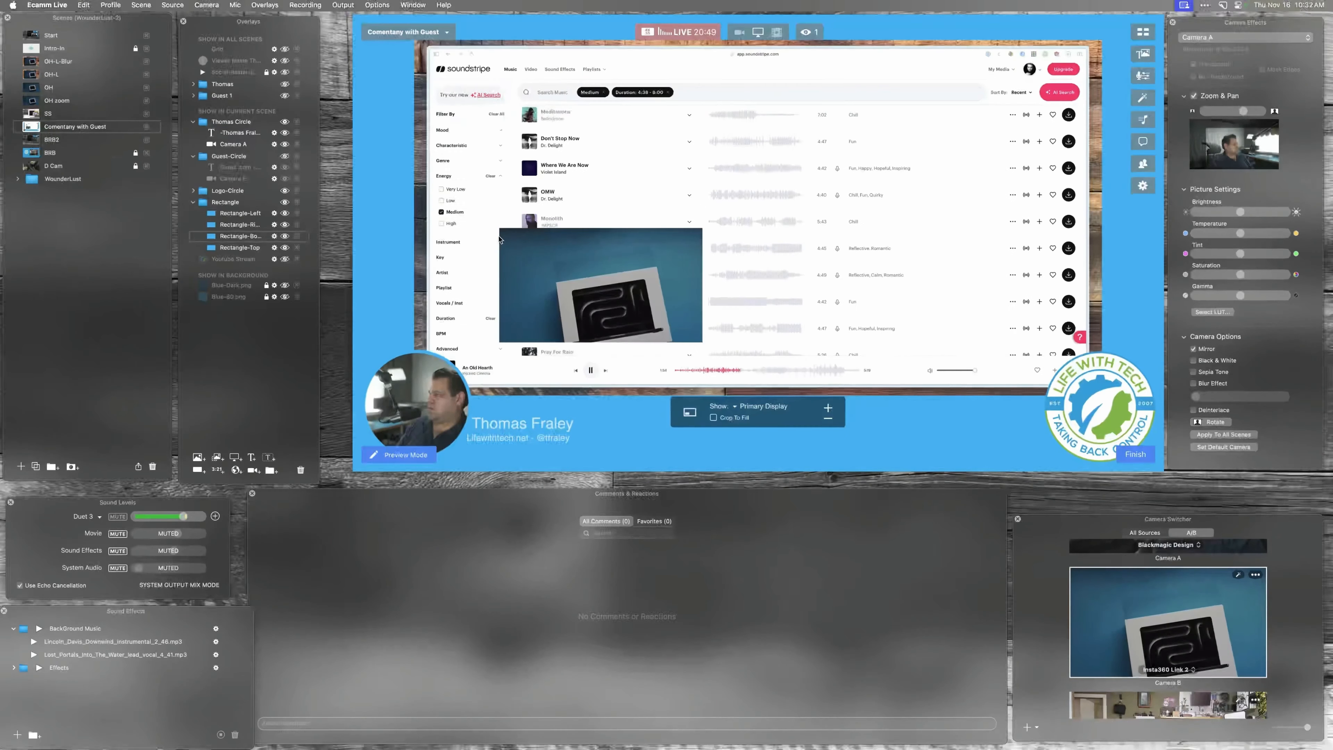
left_click(507, 234)
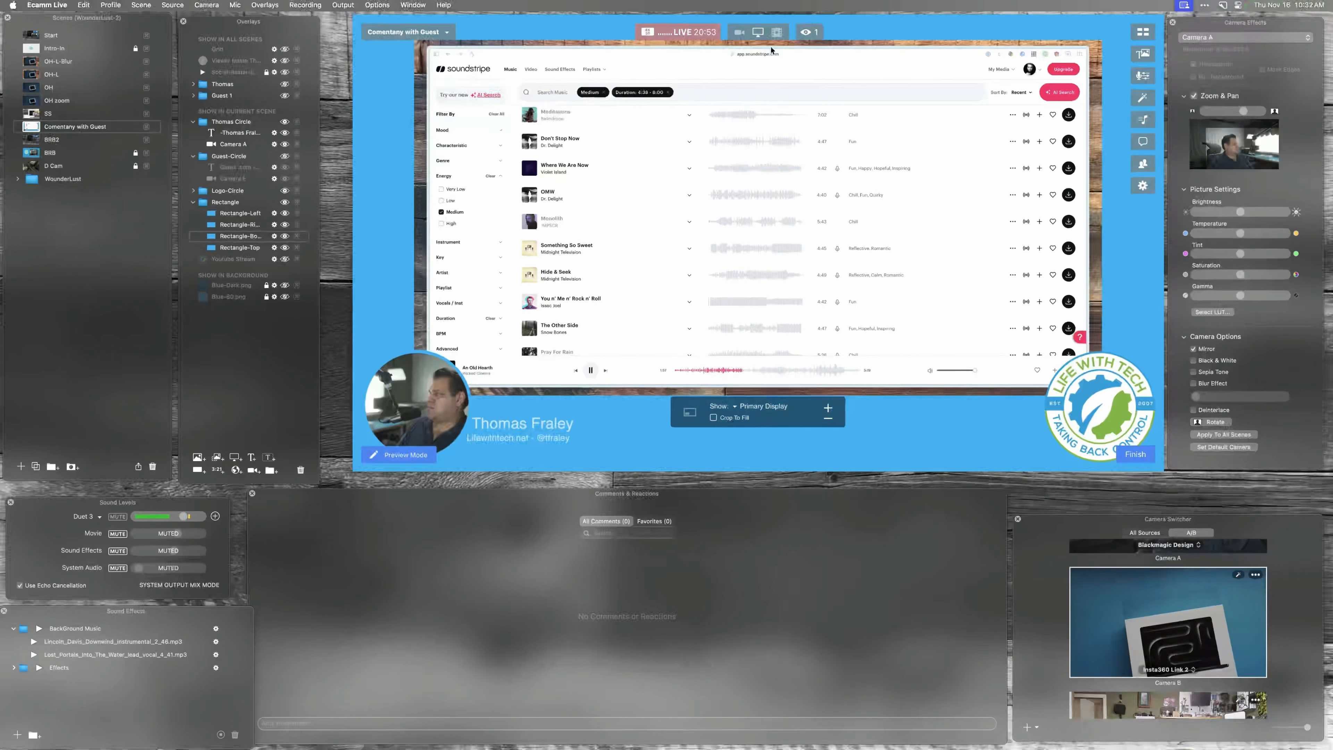
Set the scene's screen share to show only Arc, with Zoom To App Windows enabled.
left_click(758, 31)
left_click(795, 103)
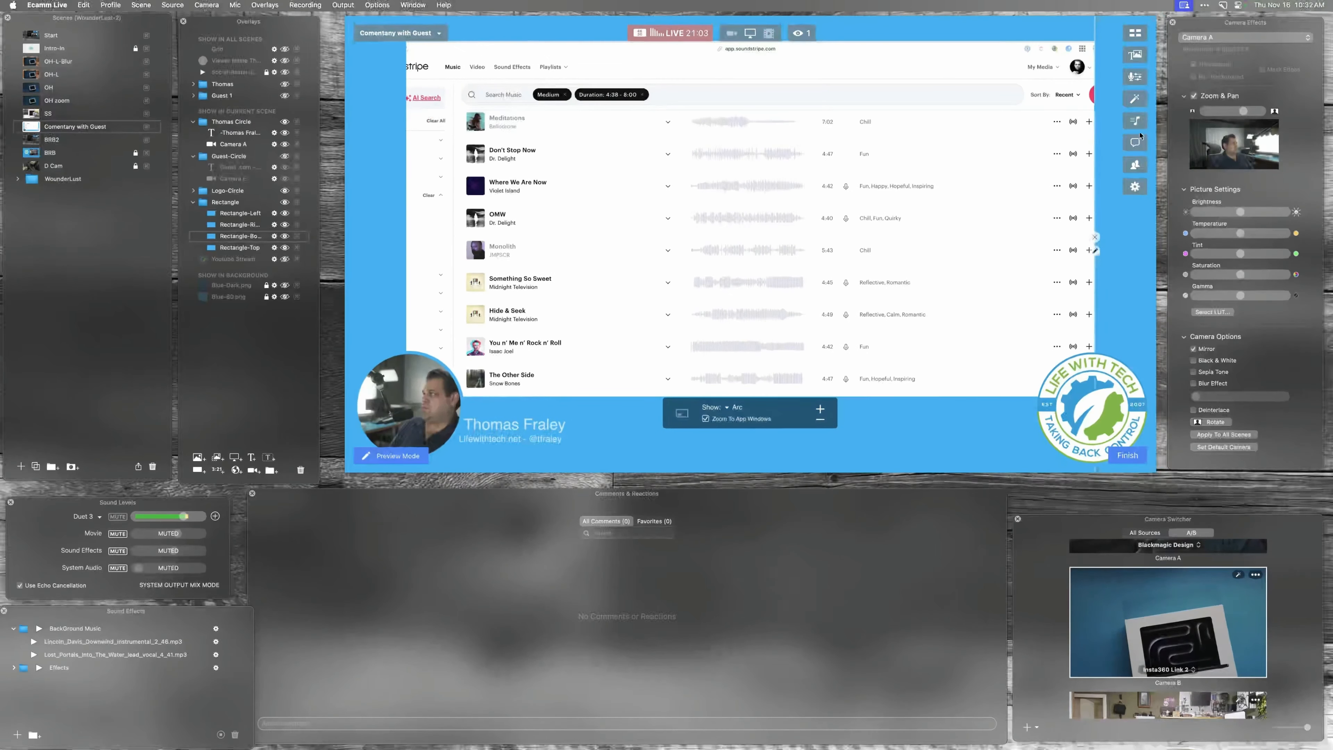
left_click(517, 50)
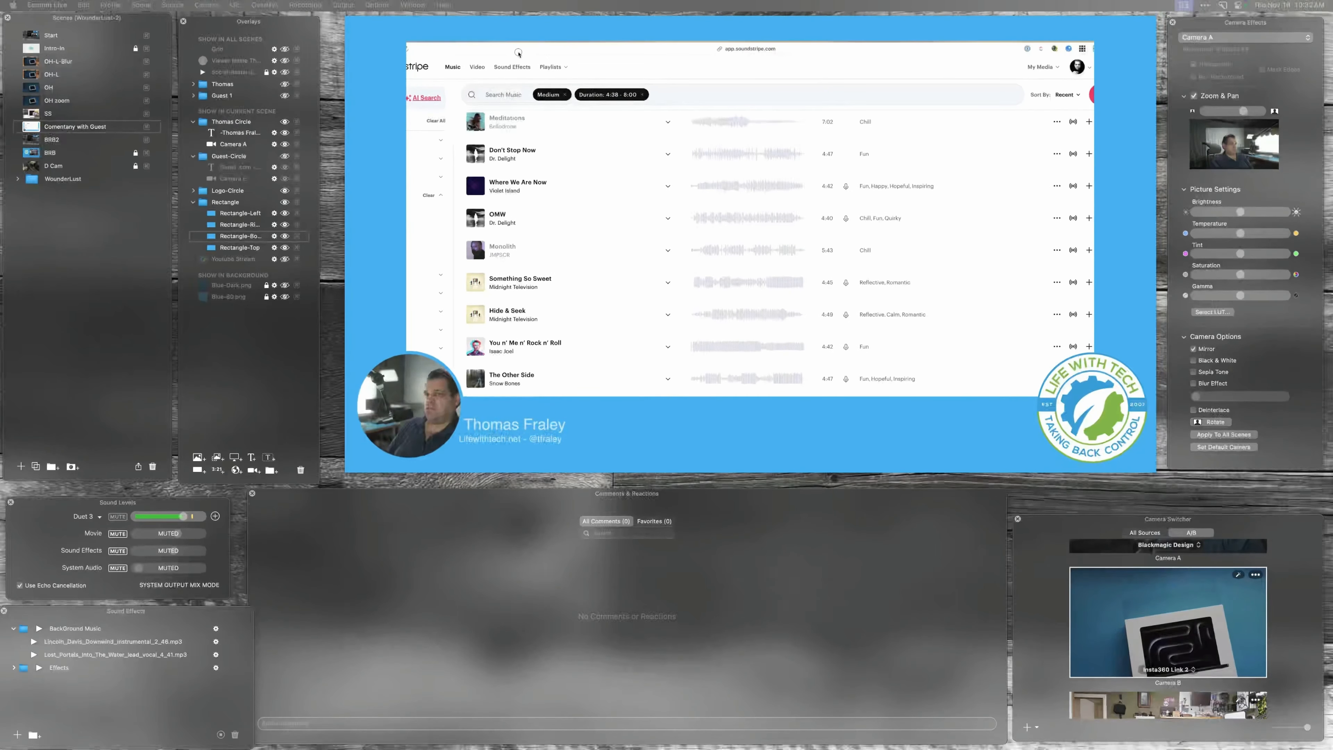
Move the four border rectangles outward so they form a thin blue frame around the shared browser window.
left_click(266, 223)
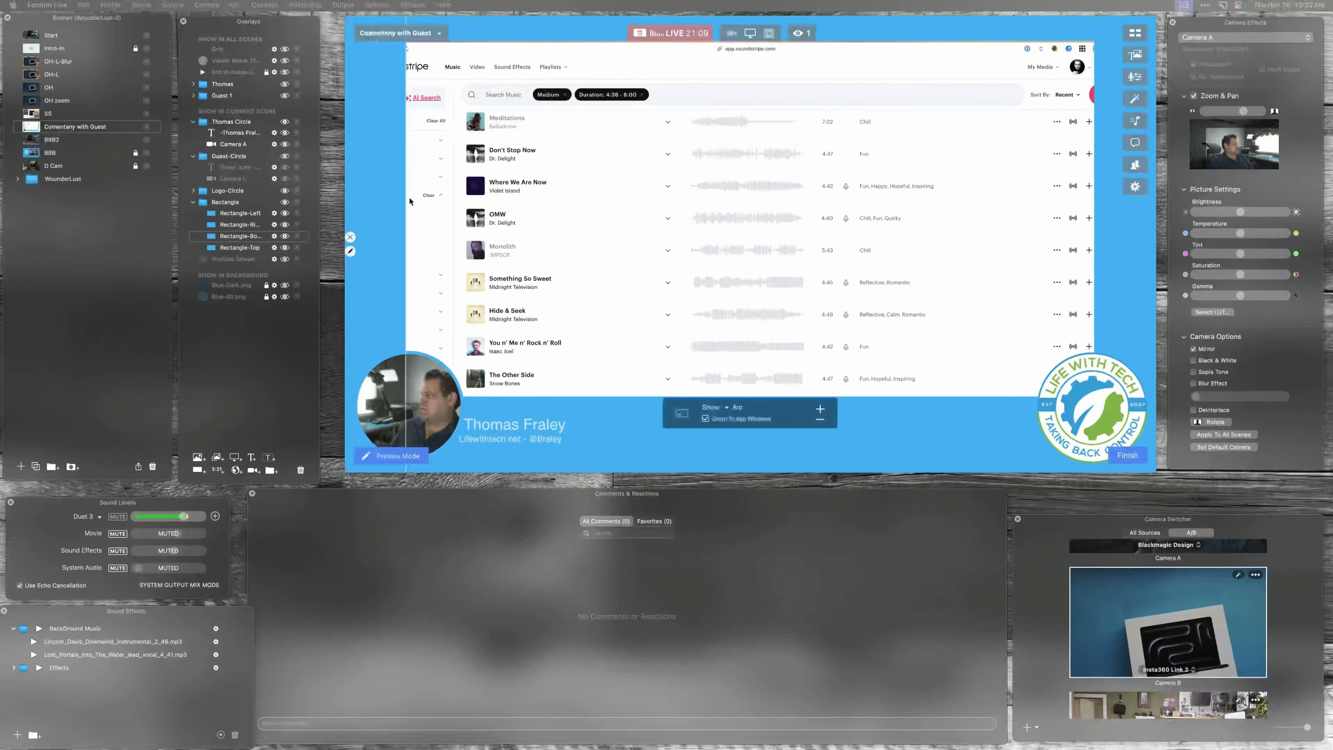
left_click_drag(382, 202, 366, 202)
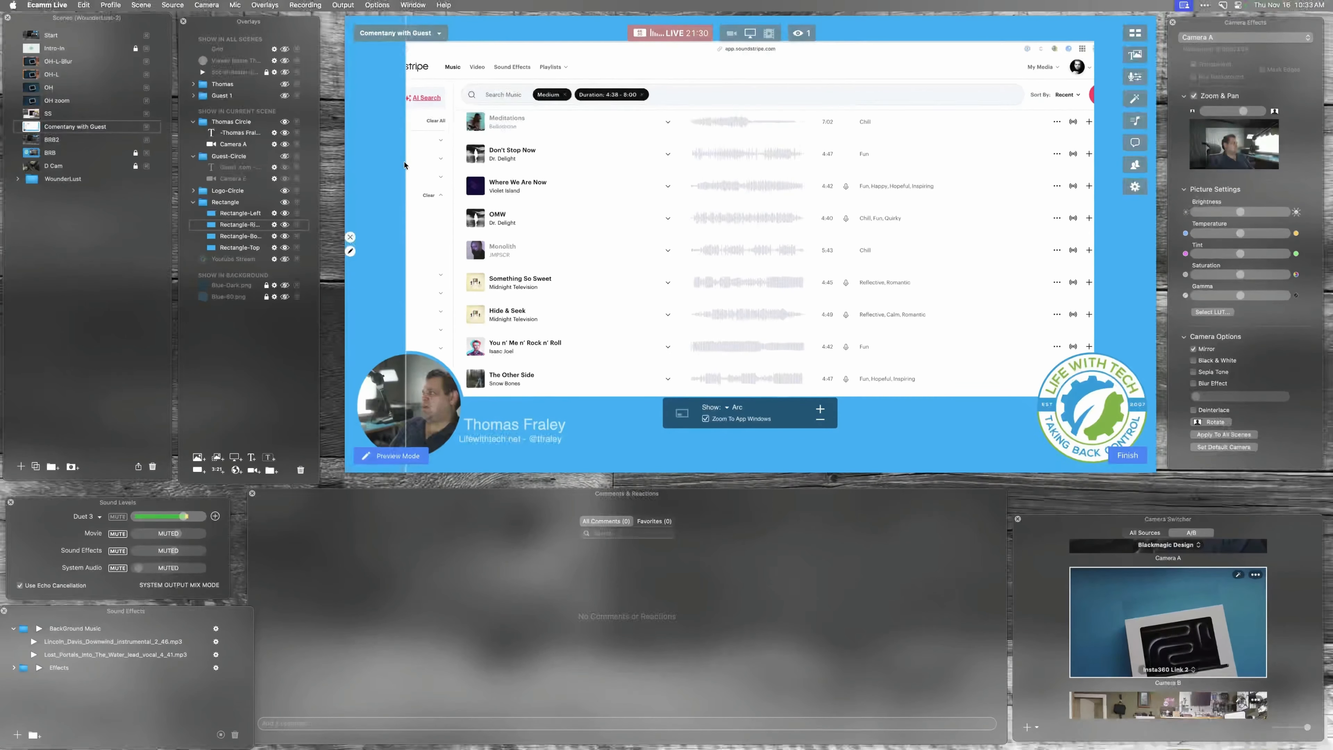
left_click_drag(404, 165, 353, 164)
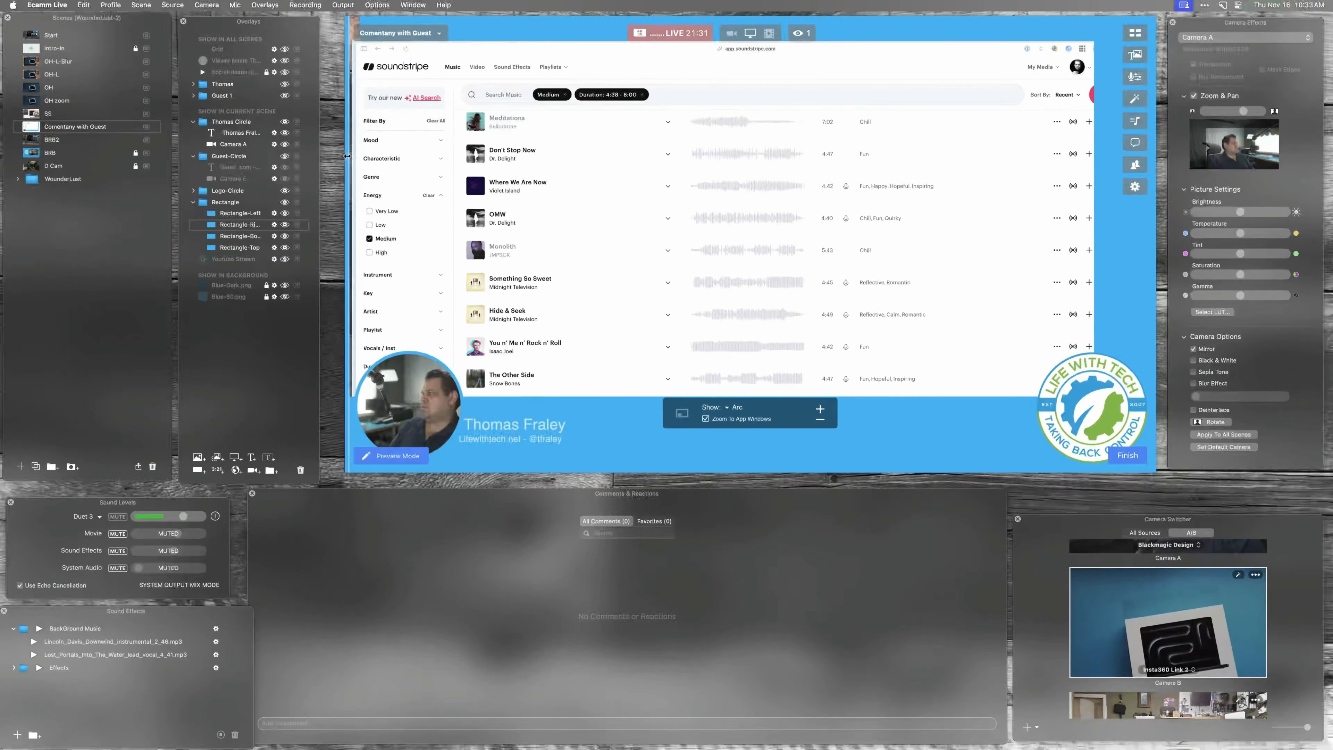
left_click_drag(1106, 220, 1154, 232)
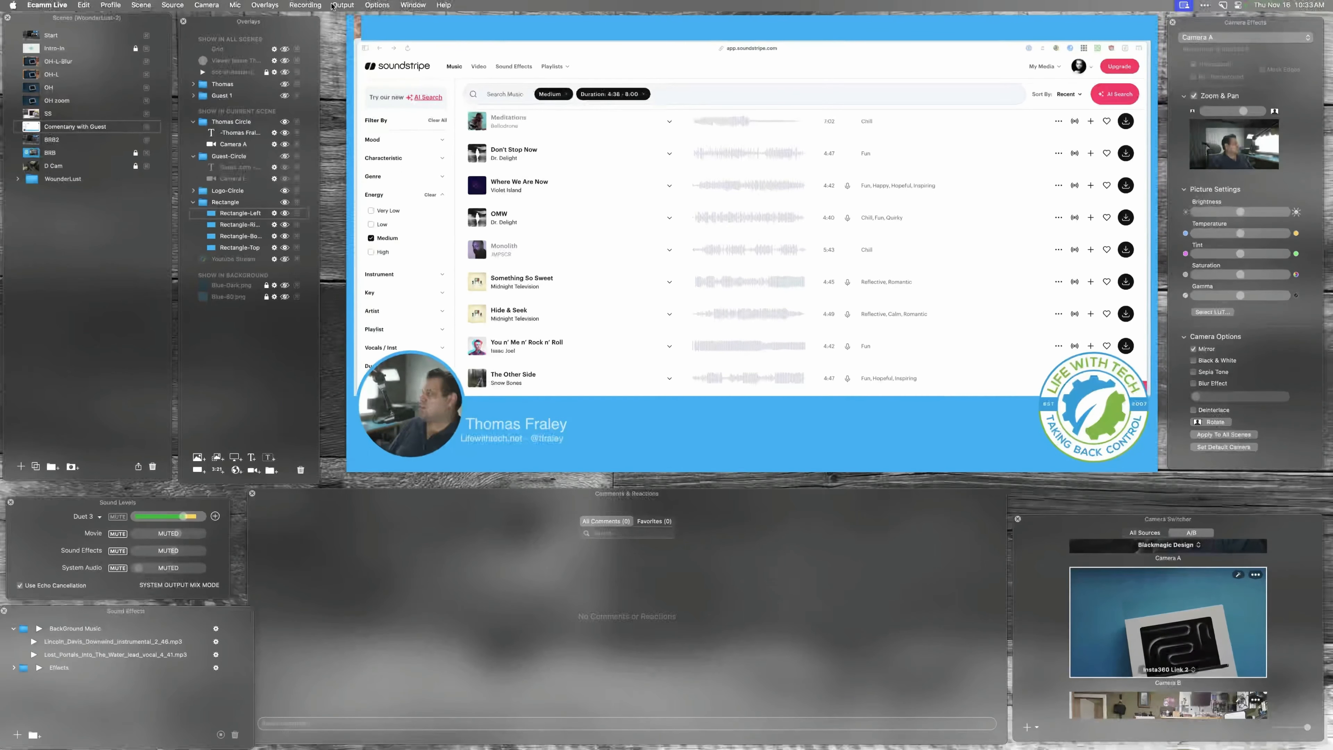
left_click_drag(361, 27, 346, 28)
left_click_drag(698, 412, 647, 465)
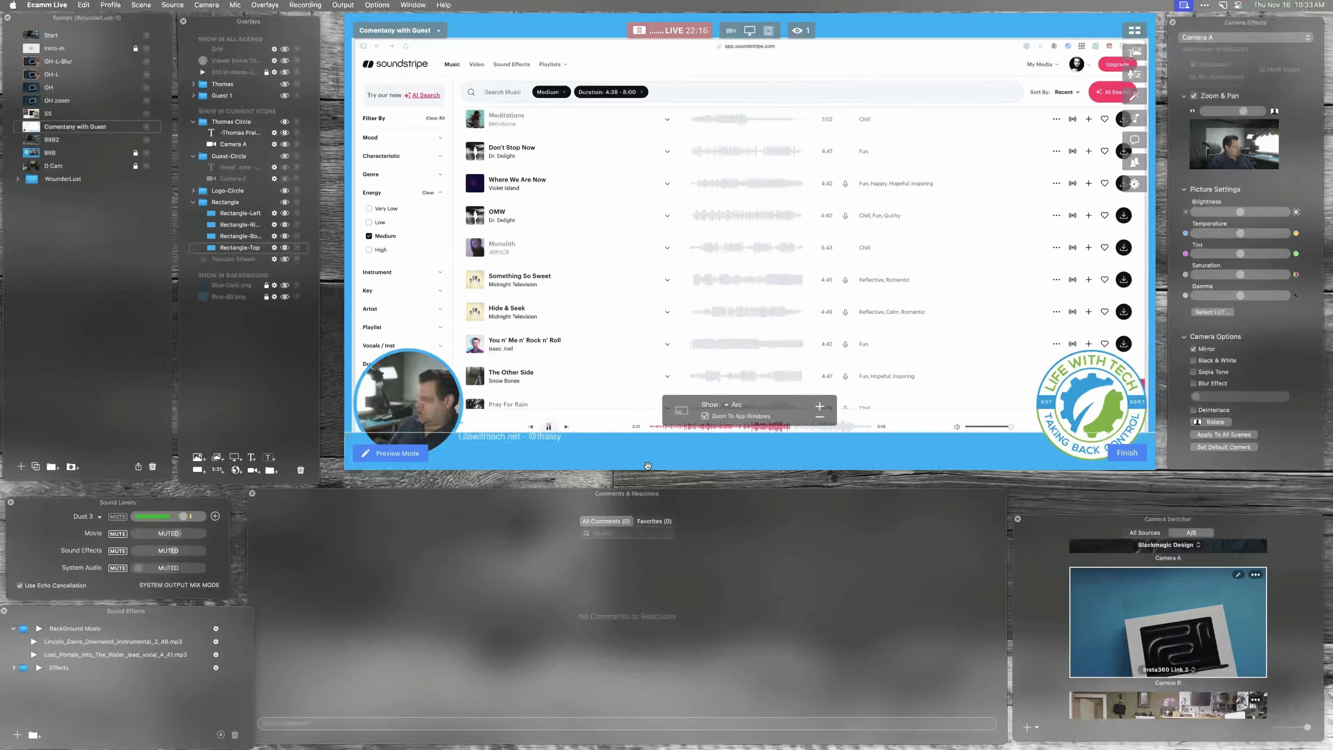
left_click(240, 213, "shift")
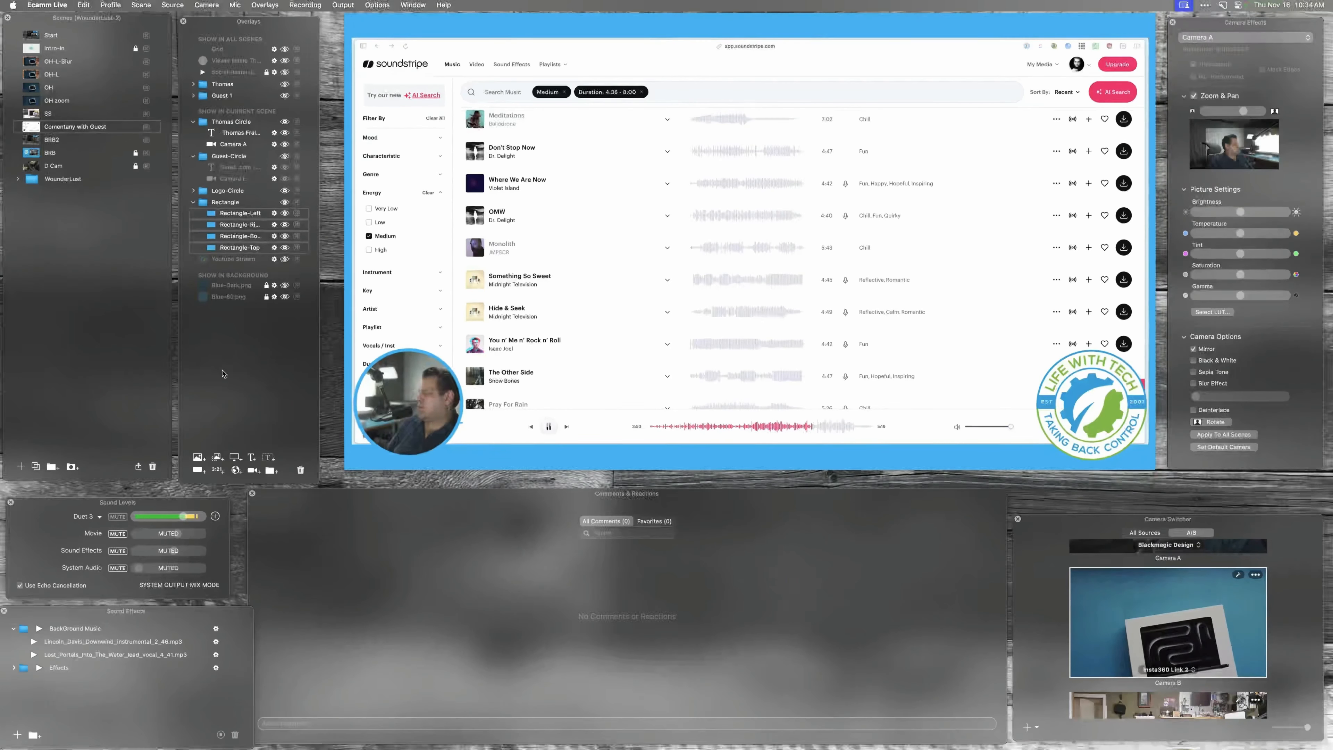
Give the name text overlay in the host's circle folder a solid light blue background color.
left_click(242, 133)
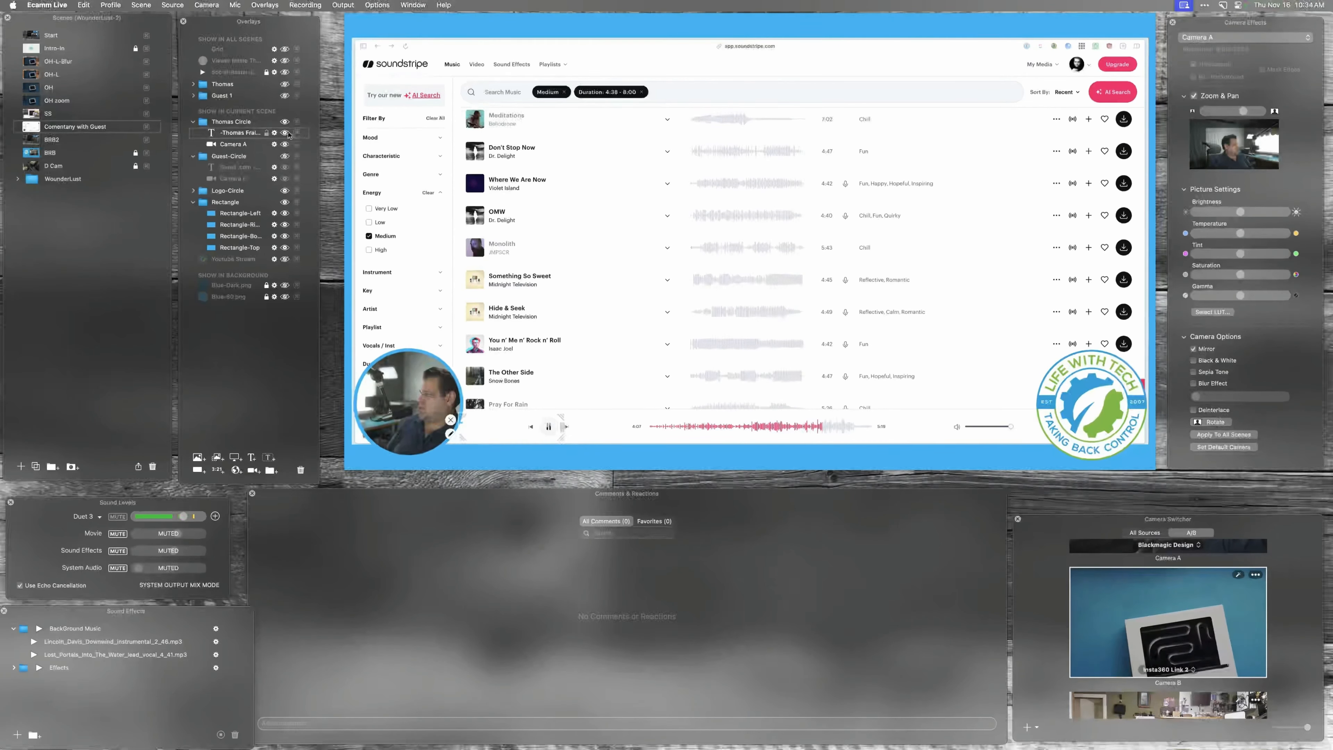
left_click(285, 133)
left_click(275, 133)
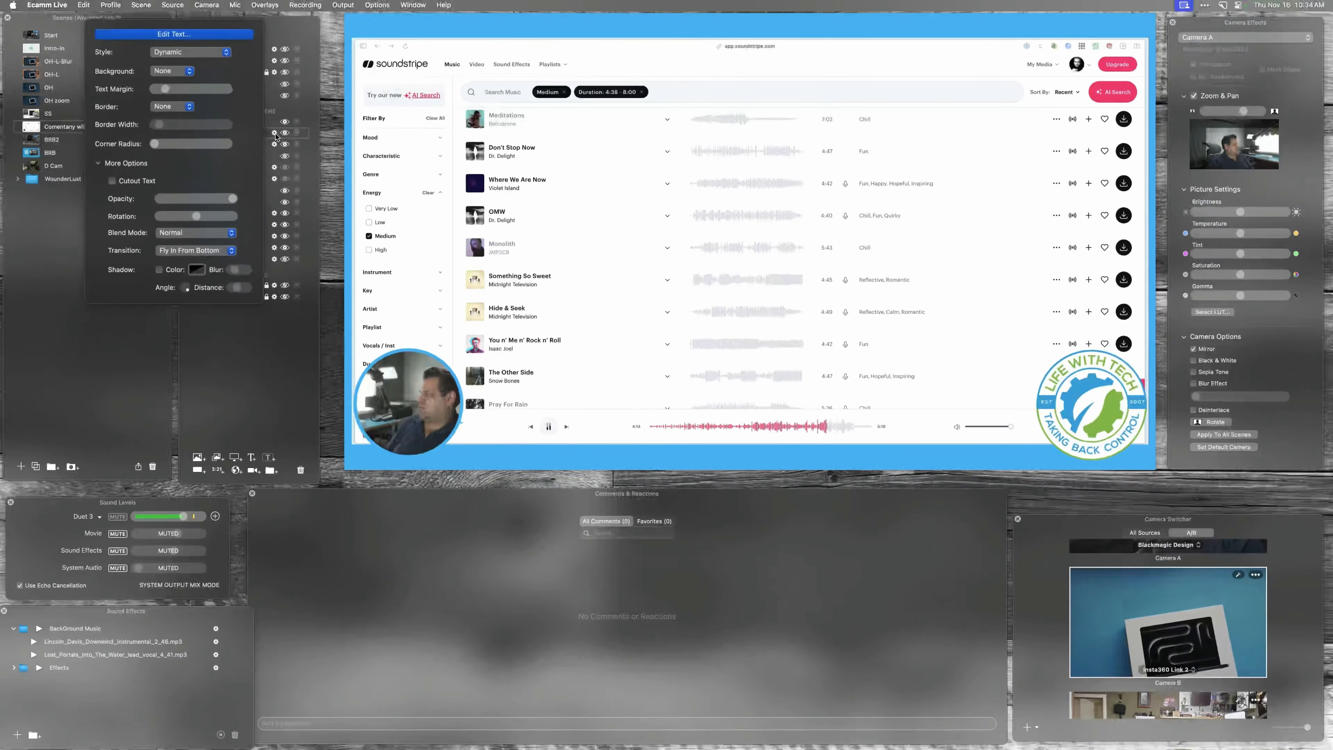
left_click(183, 77)
left_click(182, 82)
left_click(206, 71)
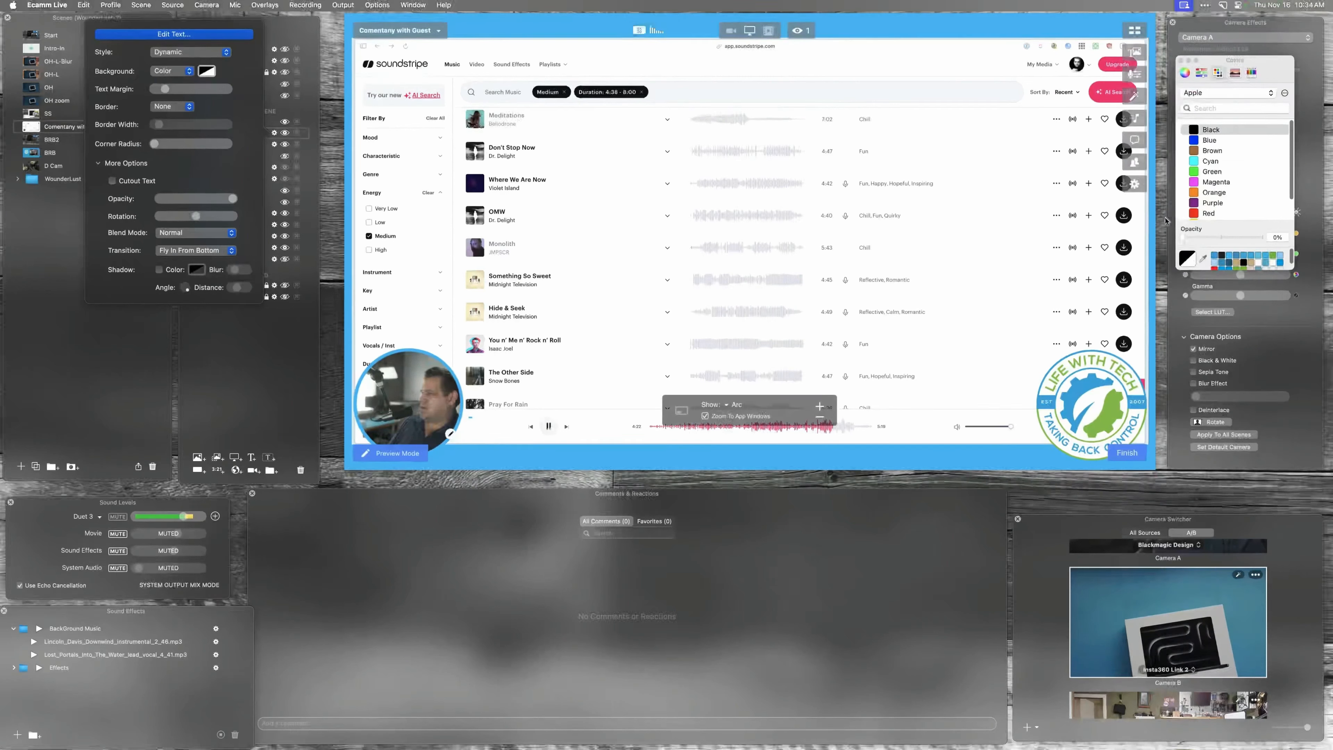
left_click(1217, 257)
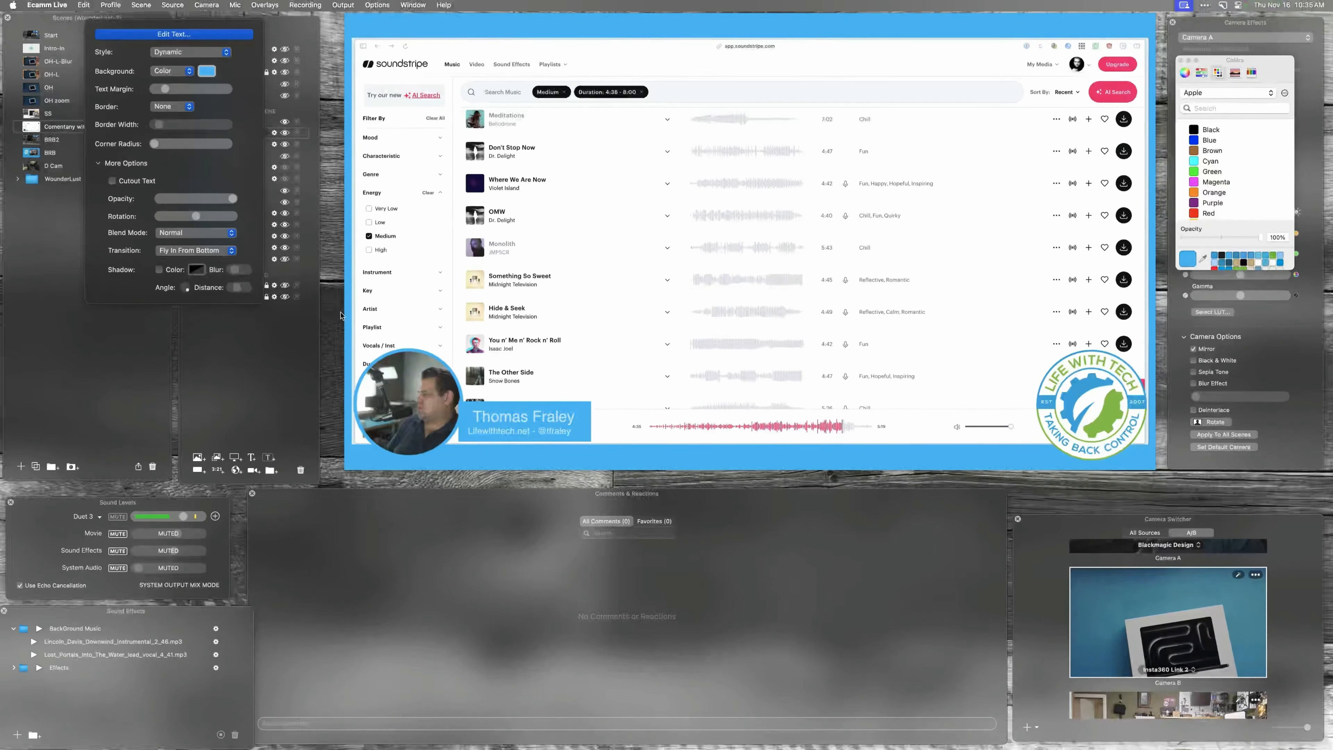
left_click(260, 377)
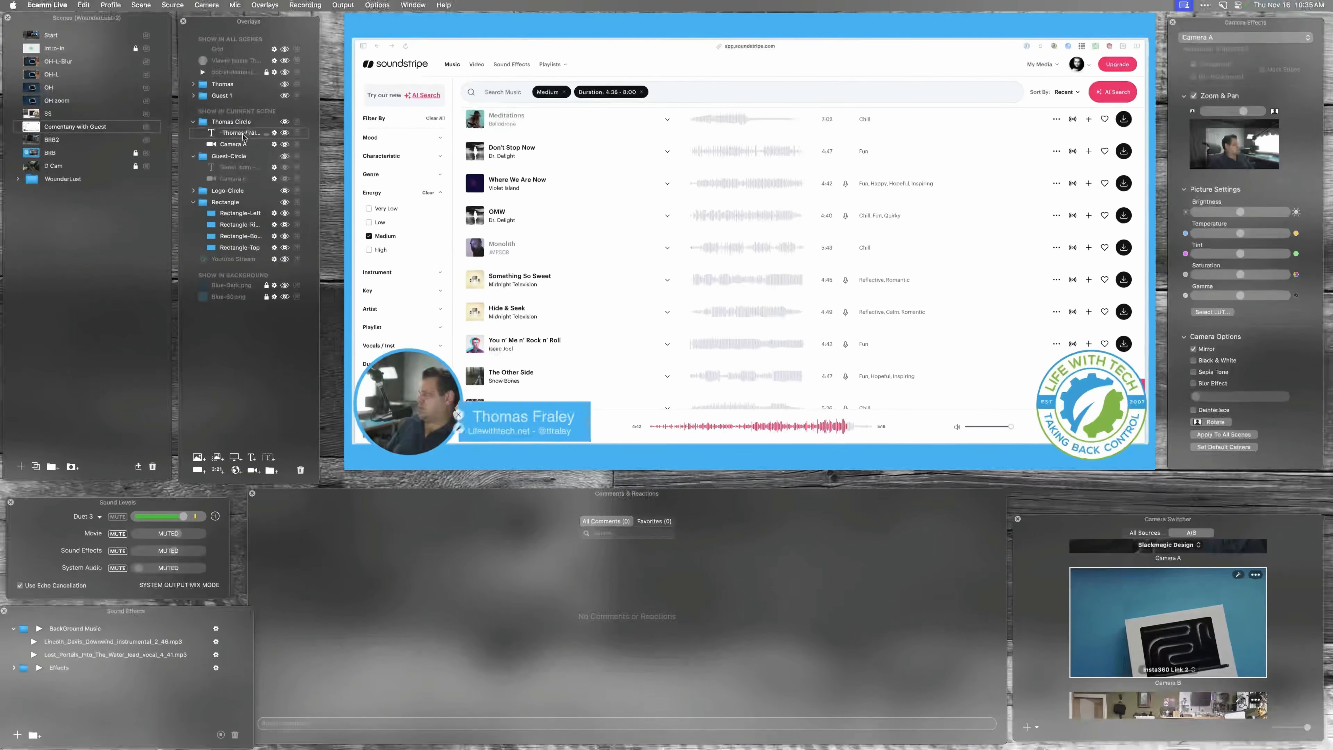
Place the name text overlay behind Camera A and move it against the camera circle, overlapping the lower blue border.
left_click_drag(238, 146, 238, 133)
left_click(239, 145)
left_click_drag(513, 420, 502, 424)
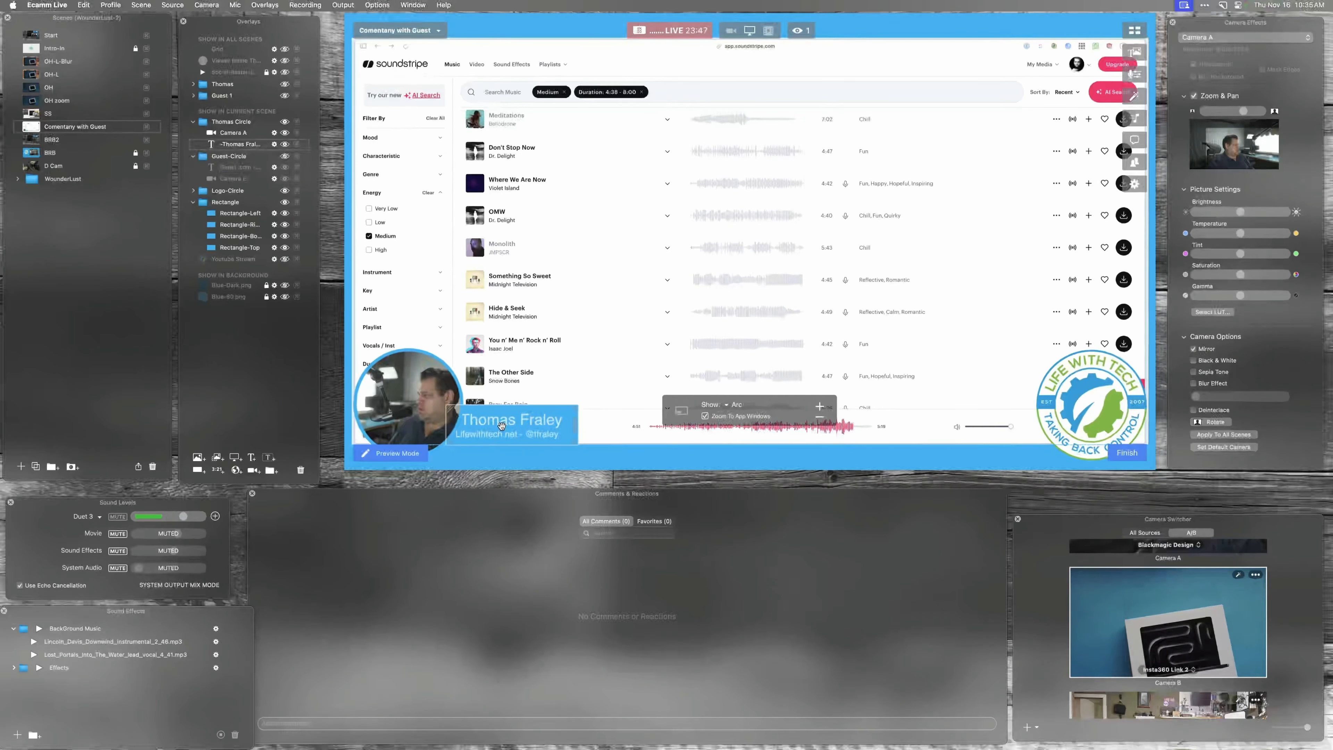
left_click_drag(520, 418, 517, 428)
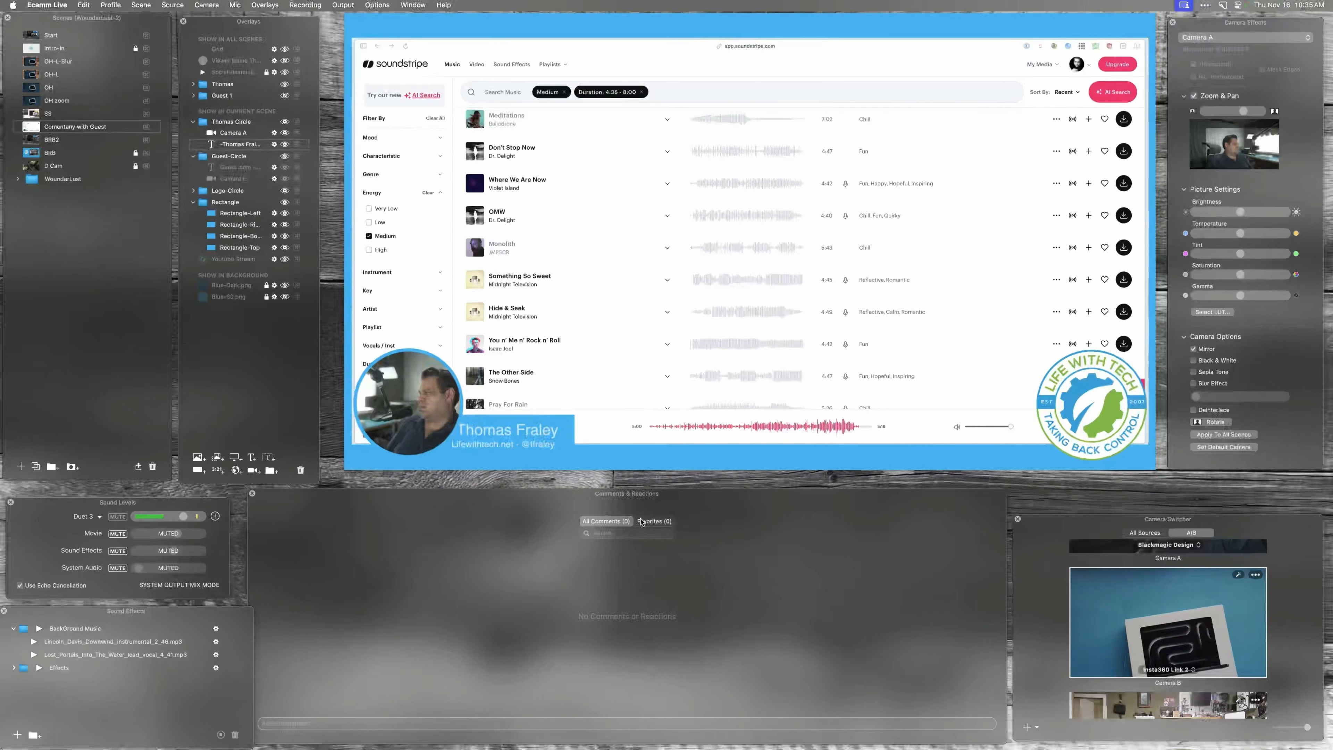
Round the corners of the name text overlay's background with a large corner radius.
left_click(274, 145)
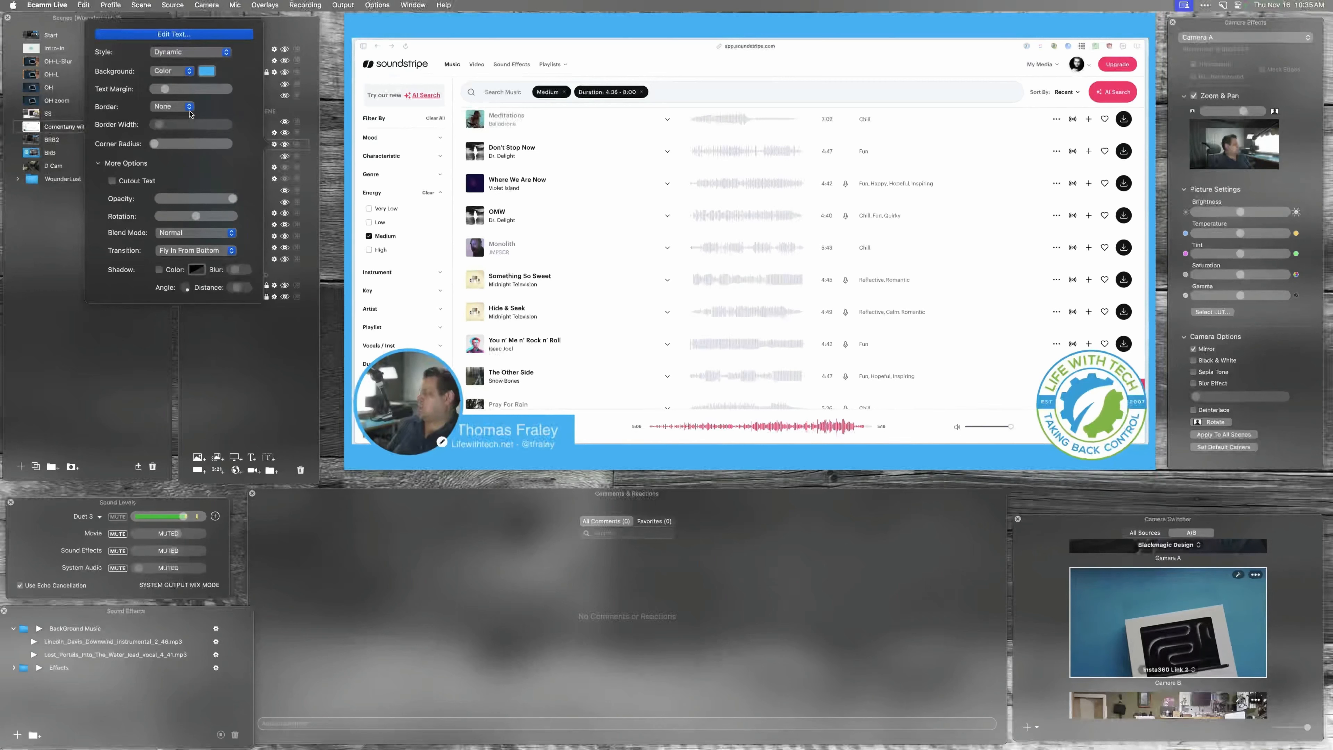
left_click_drag(155, 144, 166, 146)
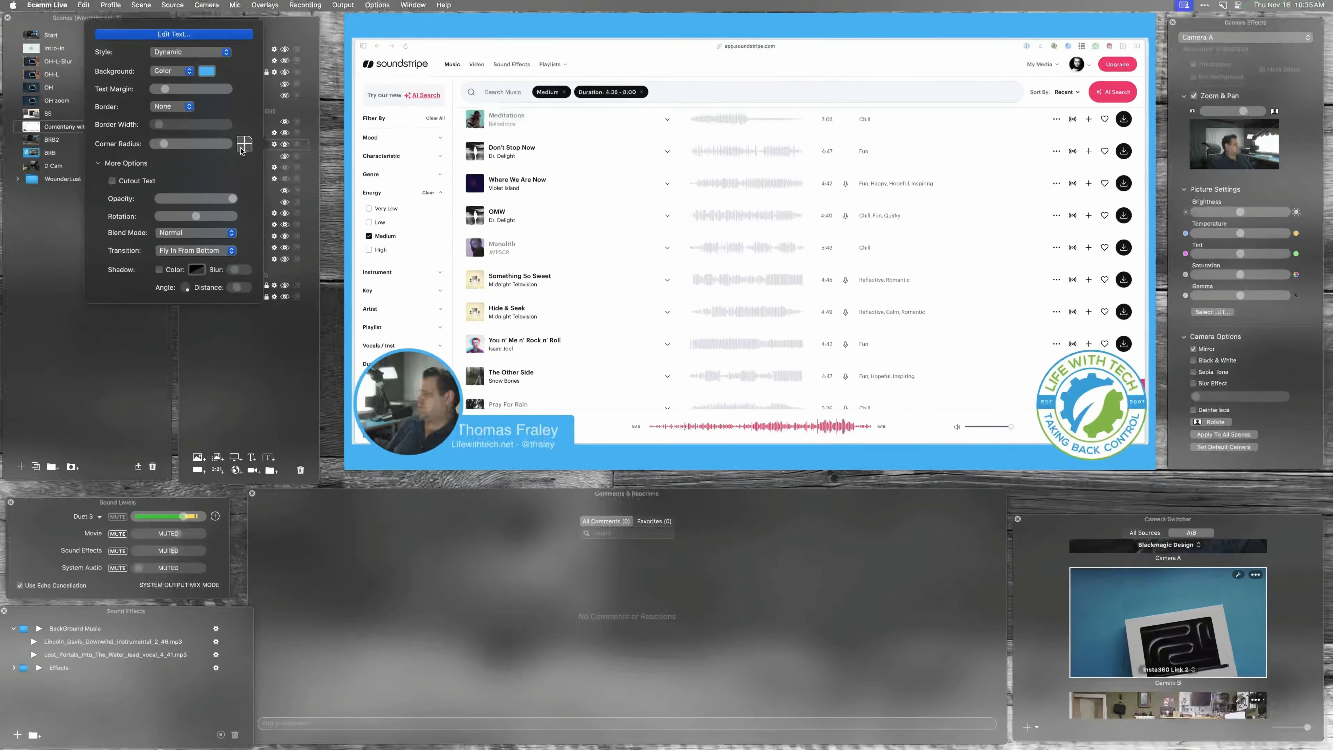
left_click_drag(163, 147, 205, 153)
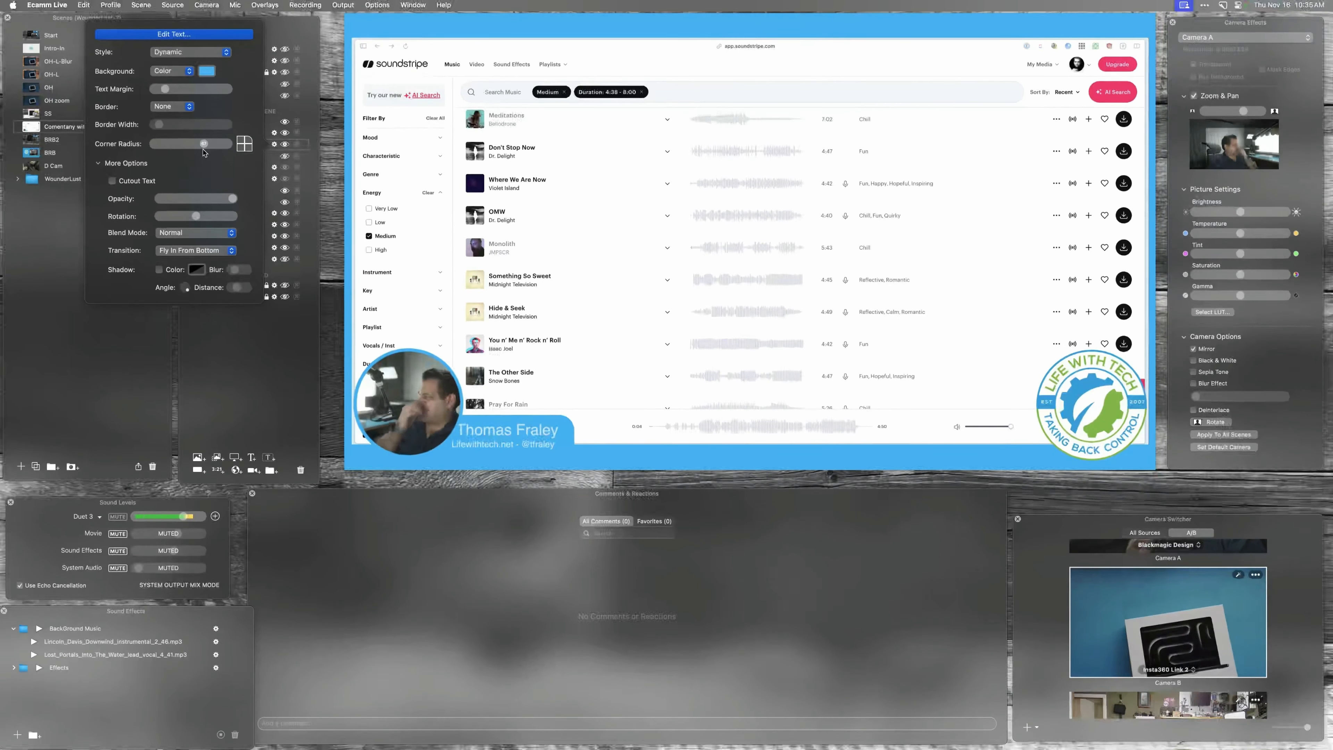
Nudge the host's name title into line with the host camera circle and the lower blue border.
left_click(479, 432)
left_click(480, 433)
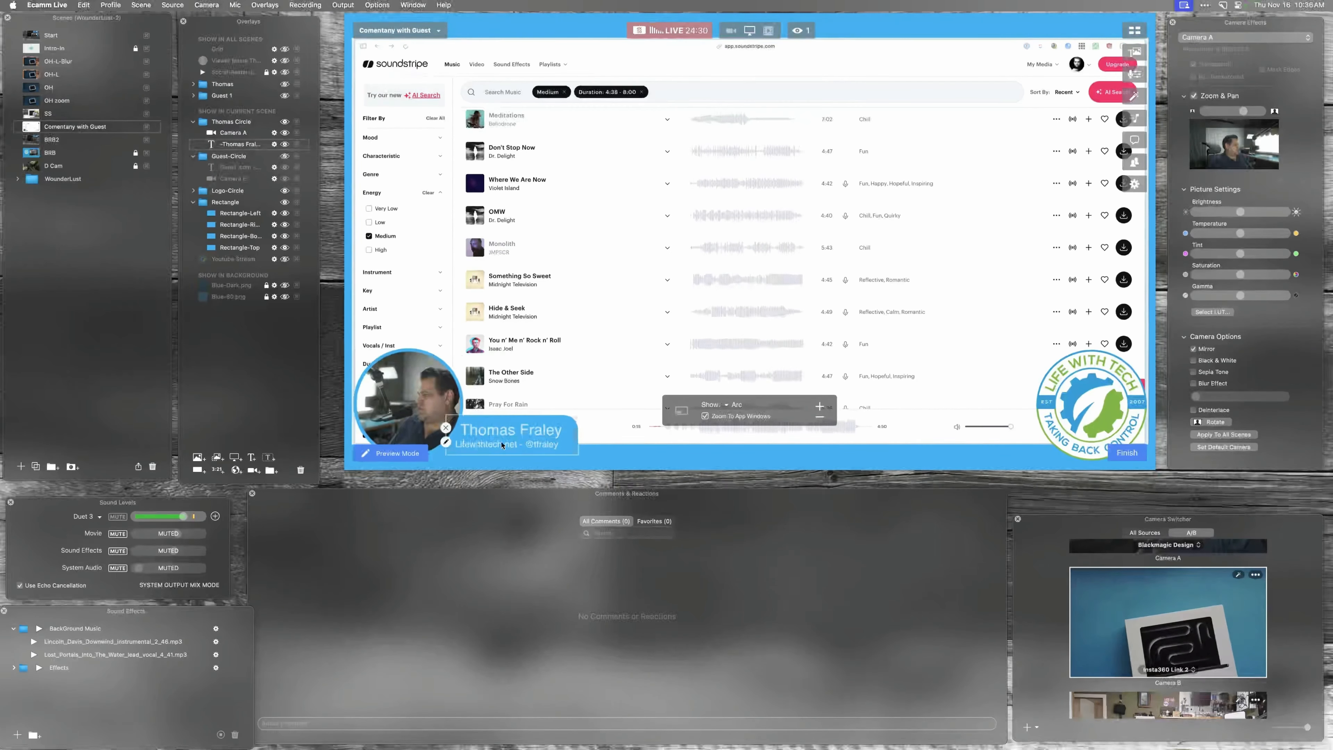
left_click_drag(510, 438, 508, 434)
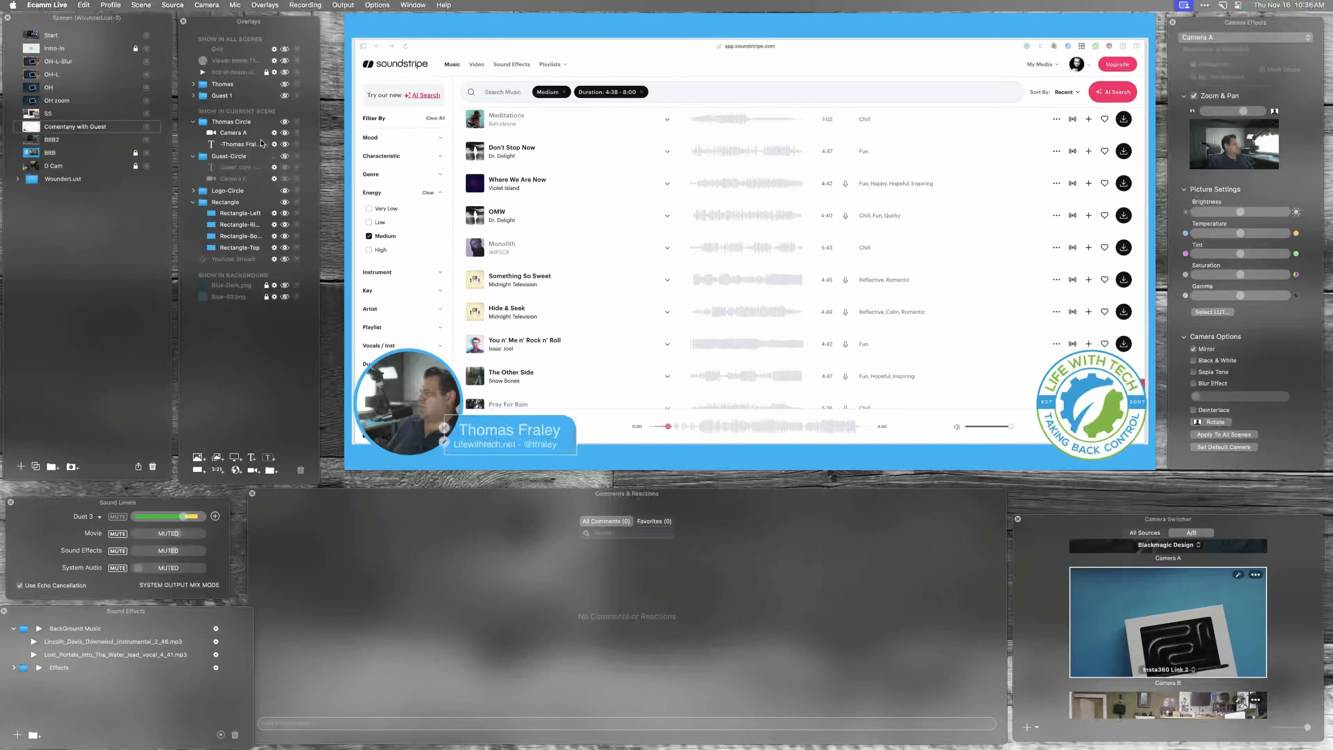
Show the Guest-Circle folder in the scene and order Camera E in front of the guest name text overlay.
left_click(193, 157)
left_click(193, 157)
left_click(285, 158)
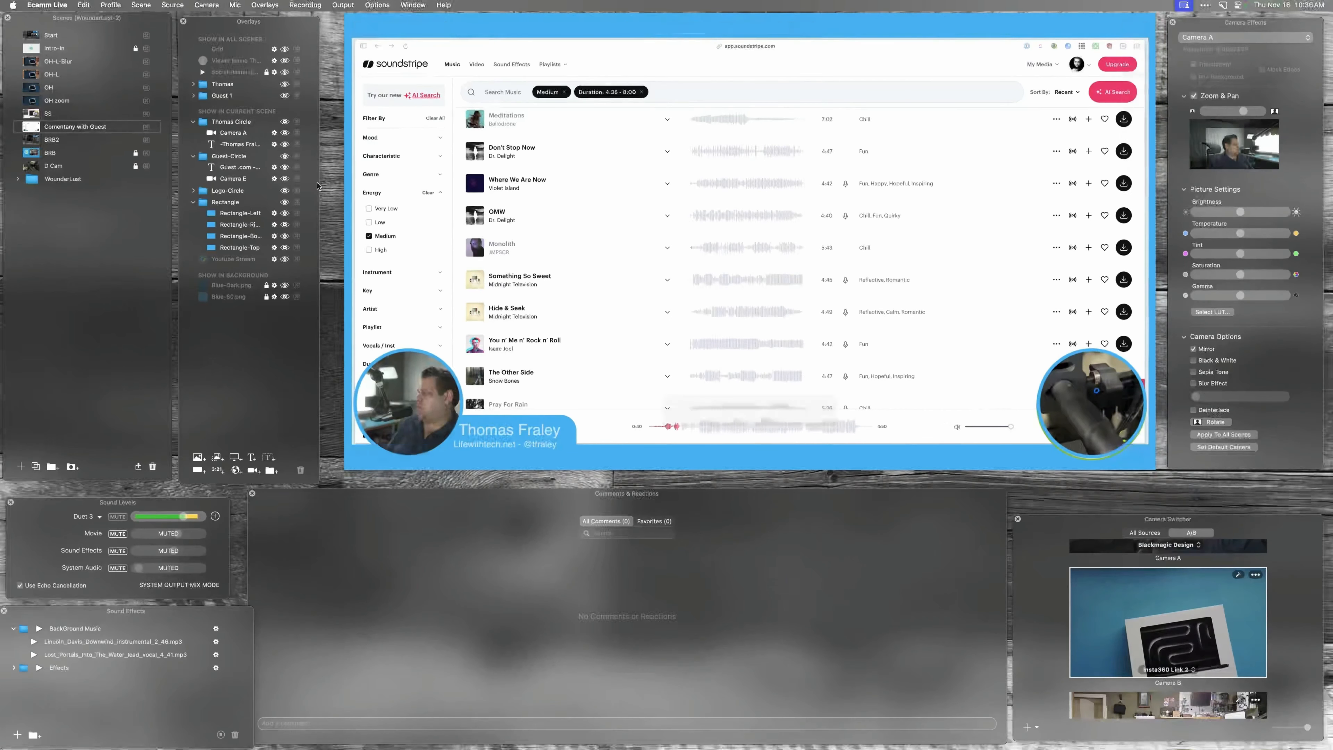
left_click_drag(234, 181, 242, 167)
Set the guest name text overlay's border to Color, sampling the light blue from the scene's frame.
left_click(274, 179)
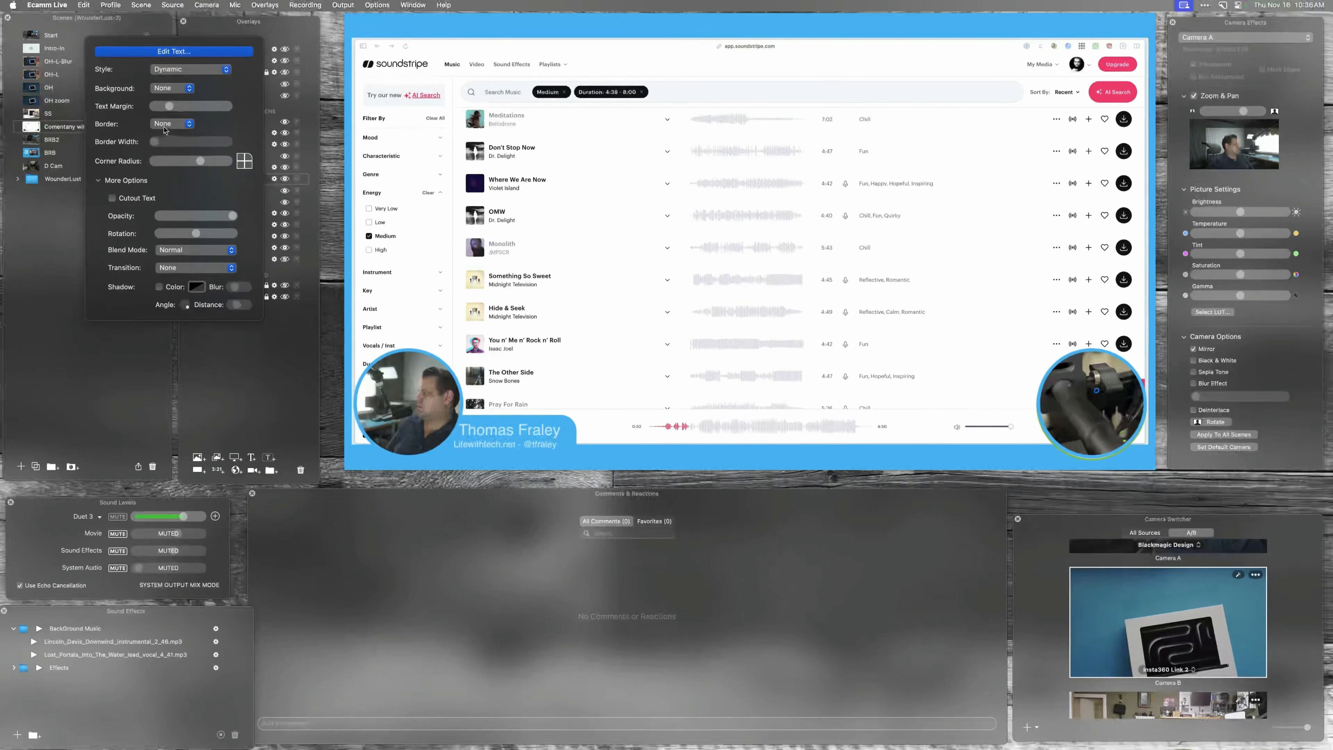
left_click(189, 128)
left_click(193, 139)
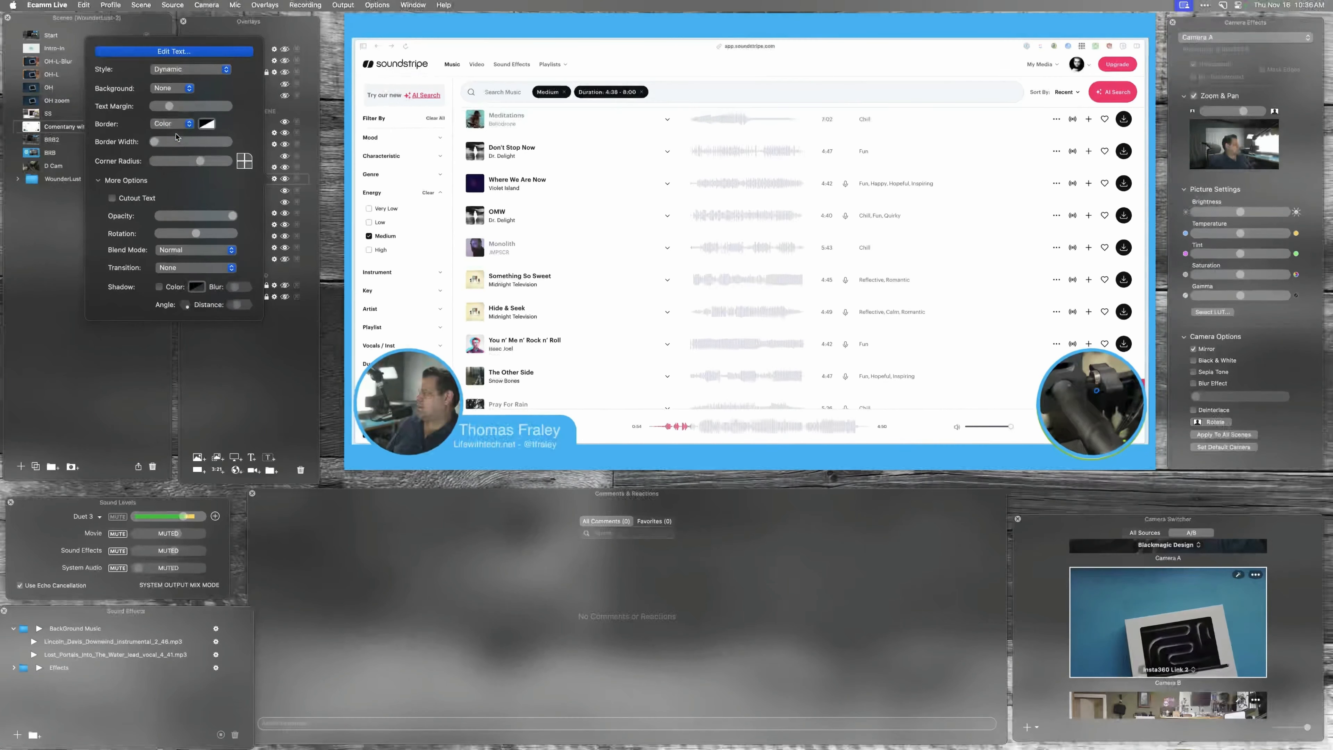
left_click(203, 126)
left_click(1203, 258)
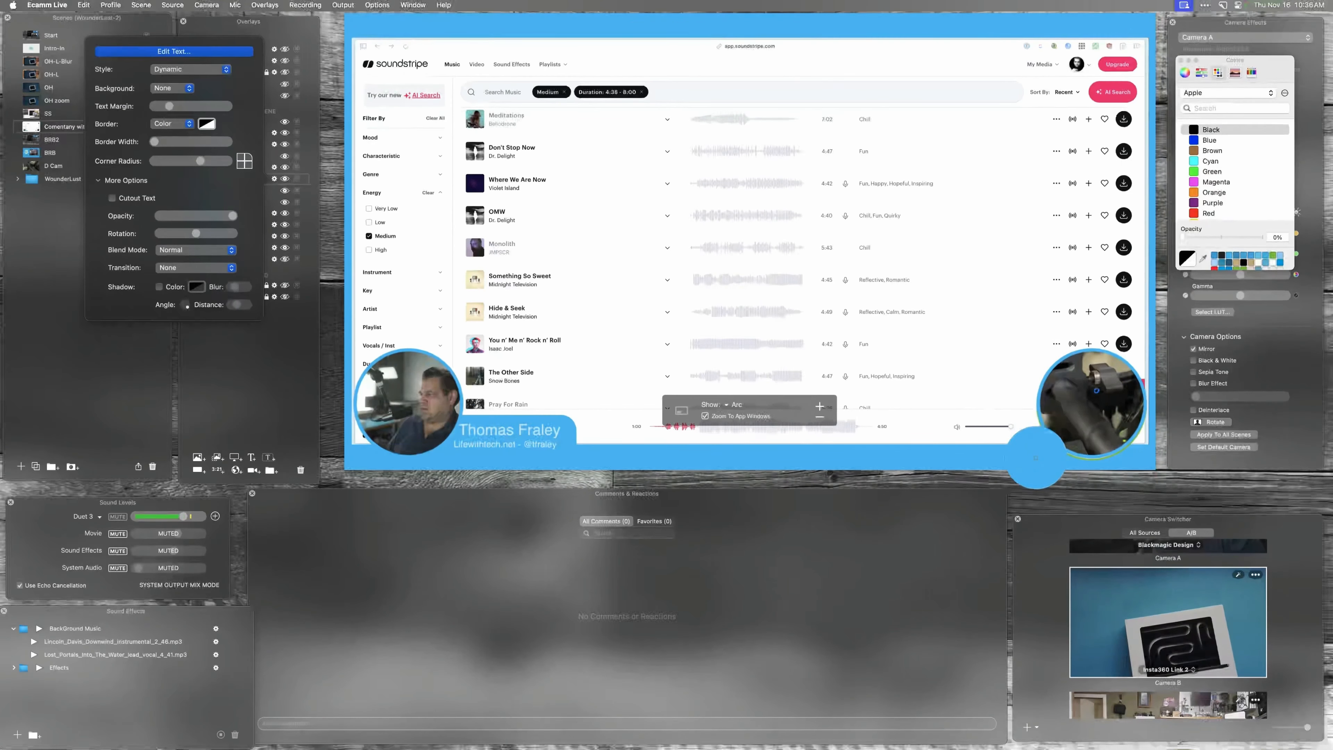
left_click(1036, 461)
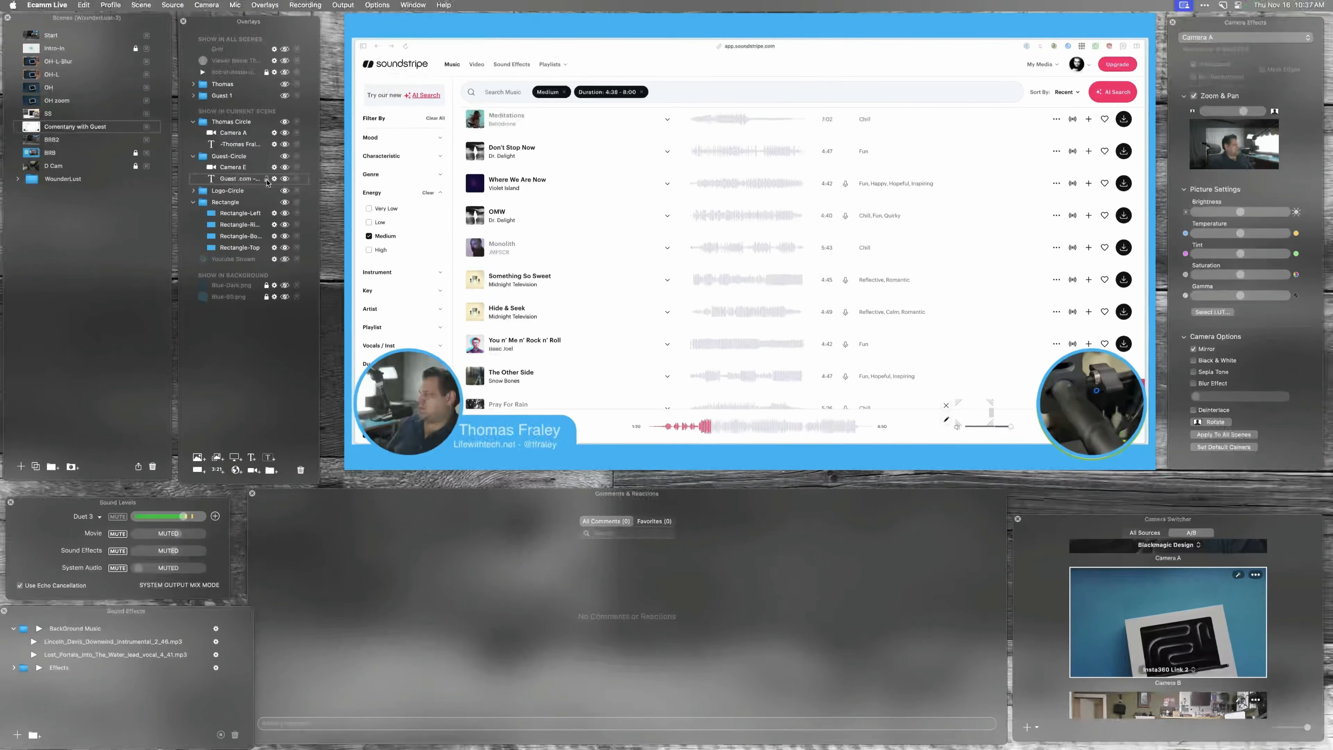
left_click(274, 178)
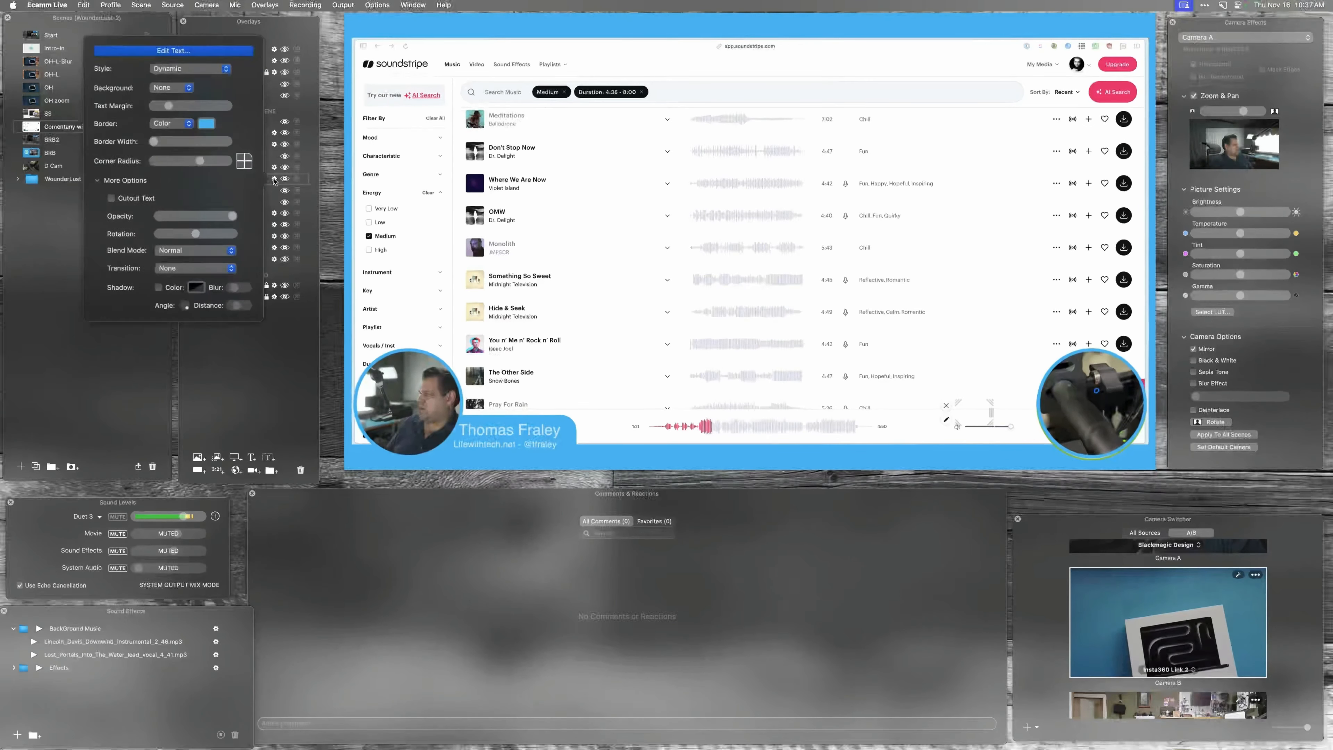
left_click(192, 53)
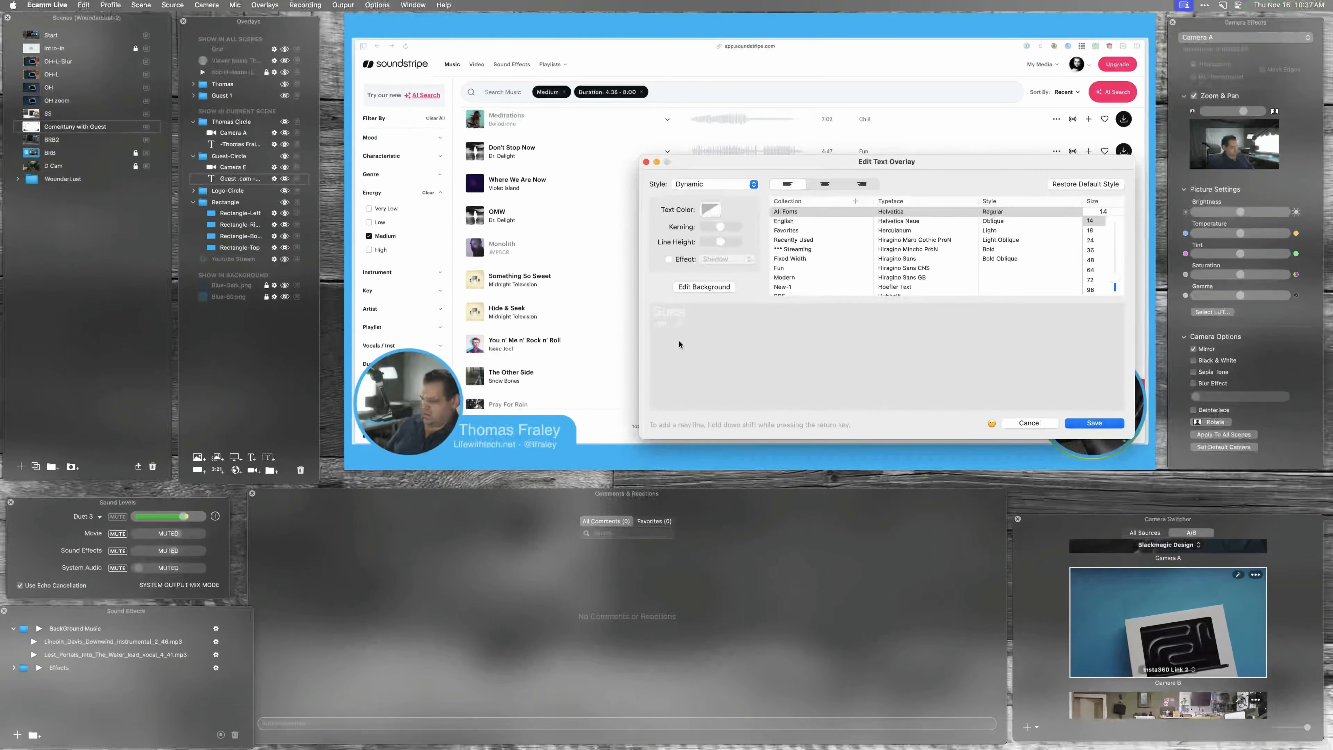
key("super+a")
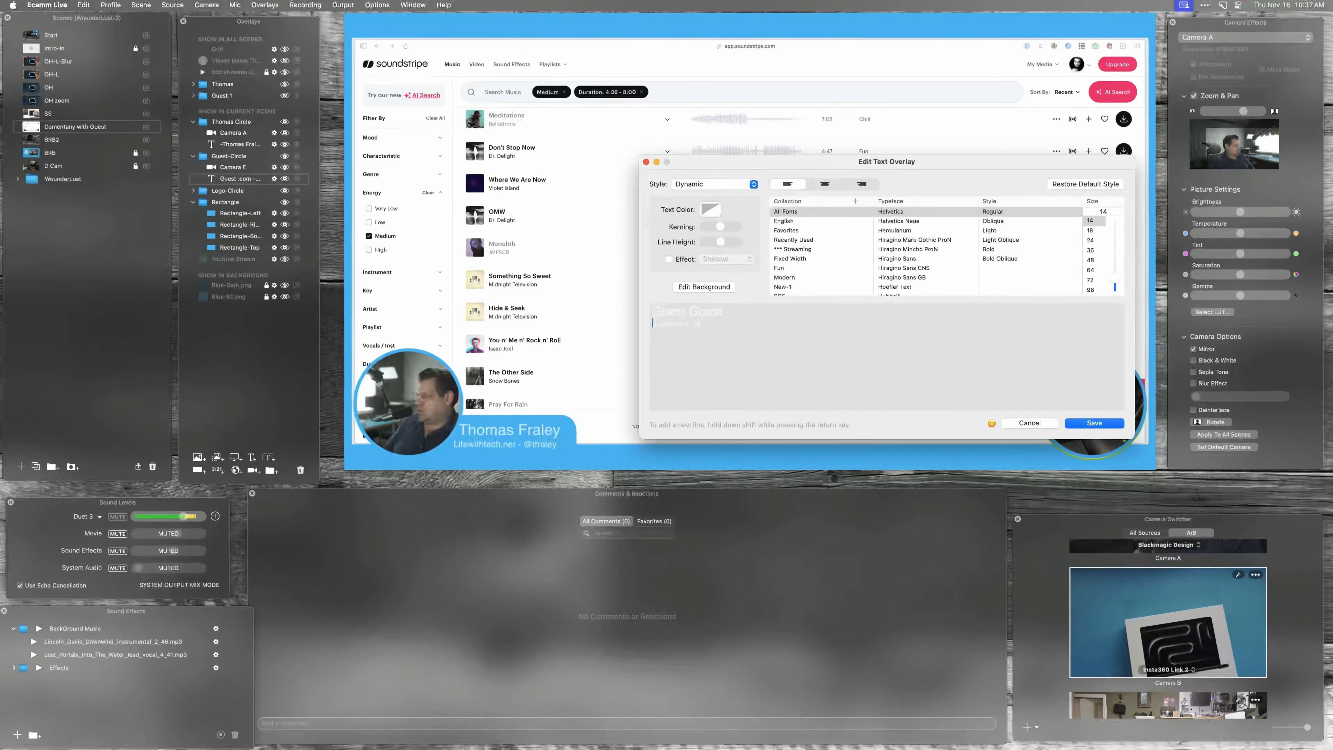
key("super+Down")
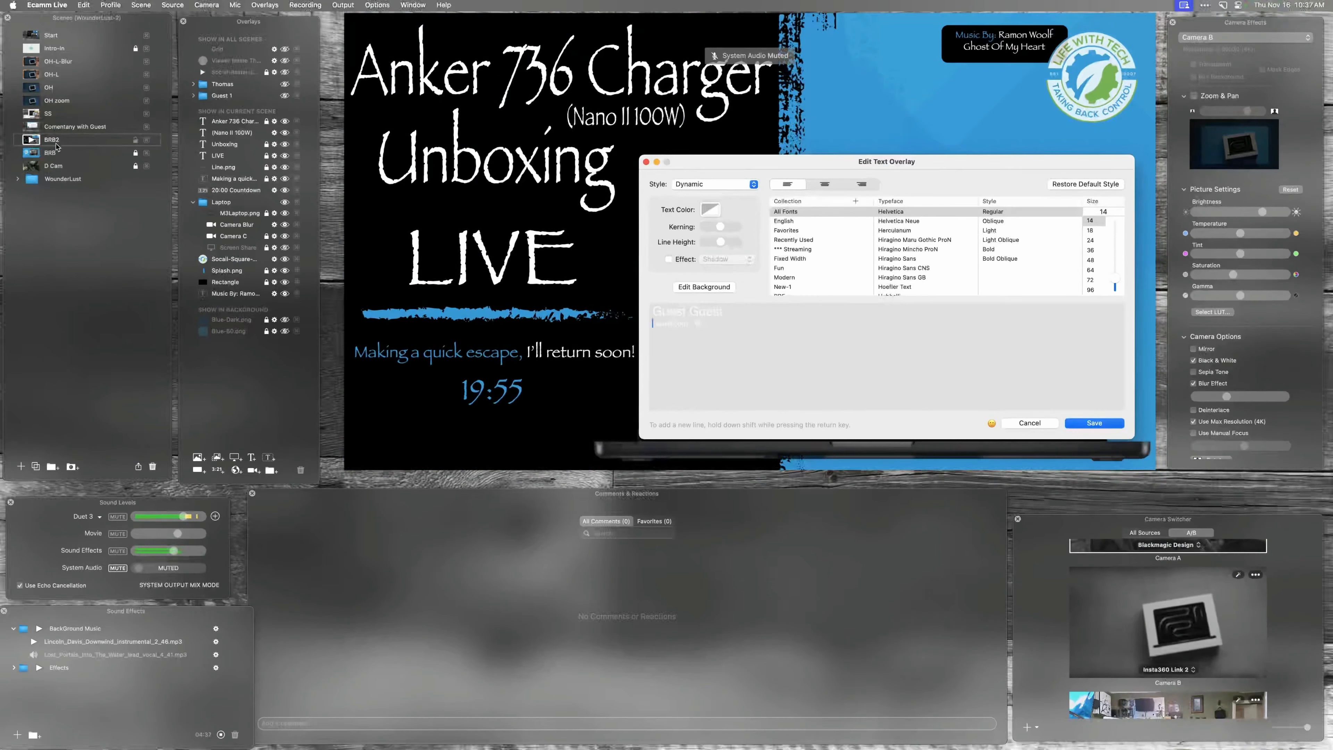
left_click(34, 127)
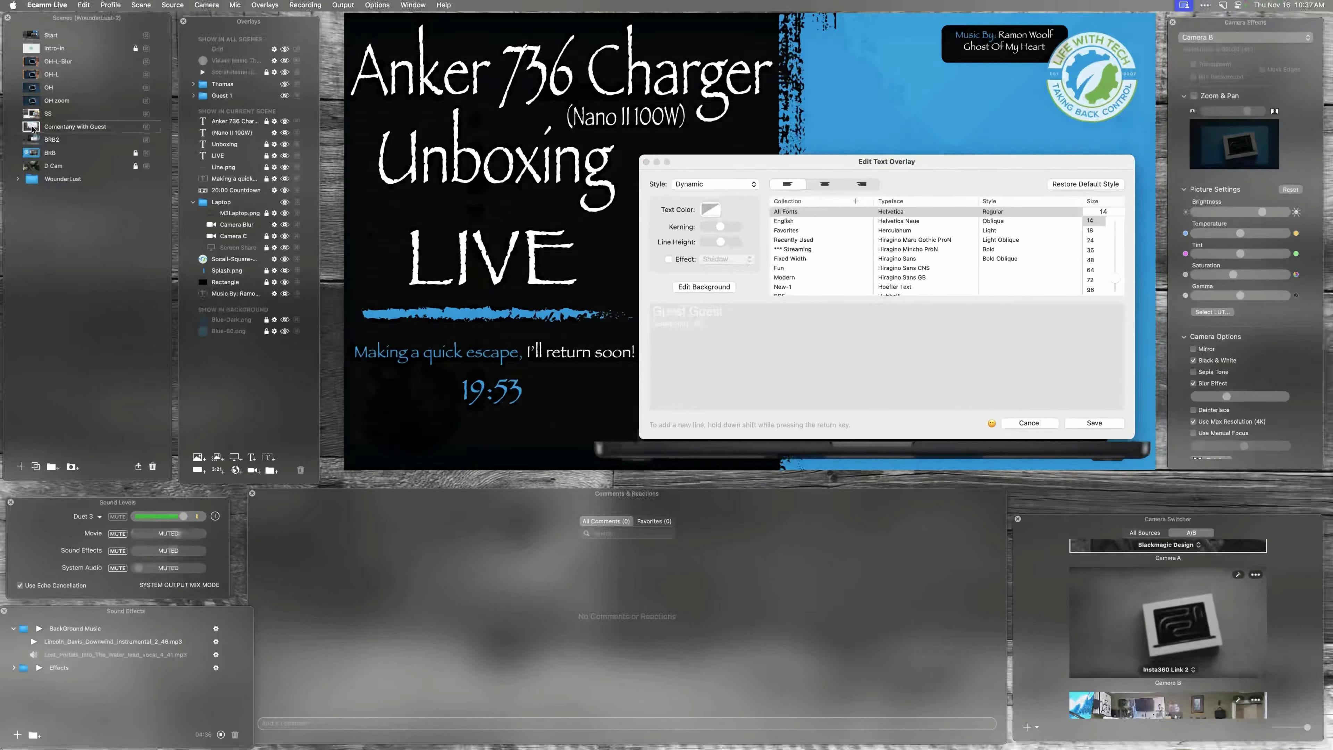
left_click(706, 326)
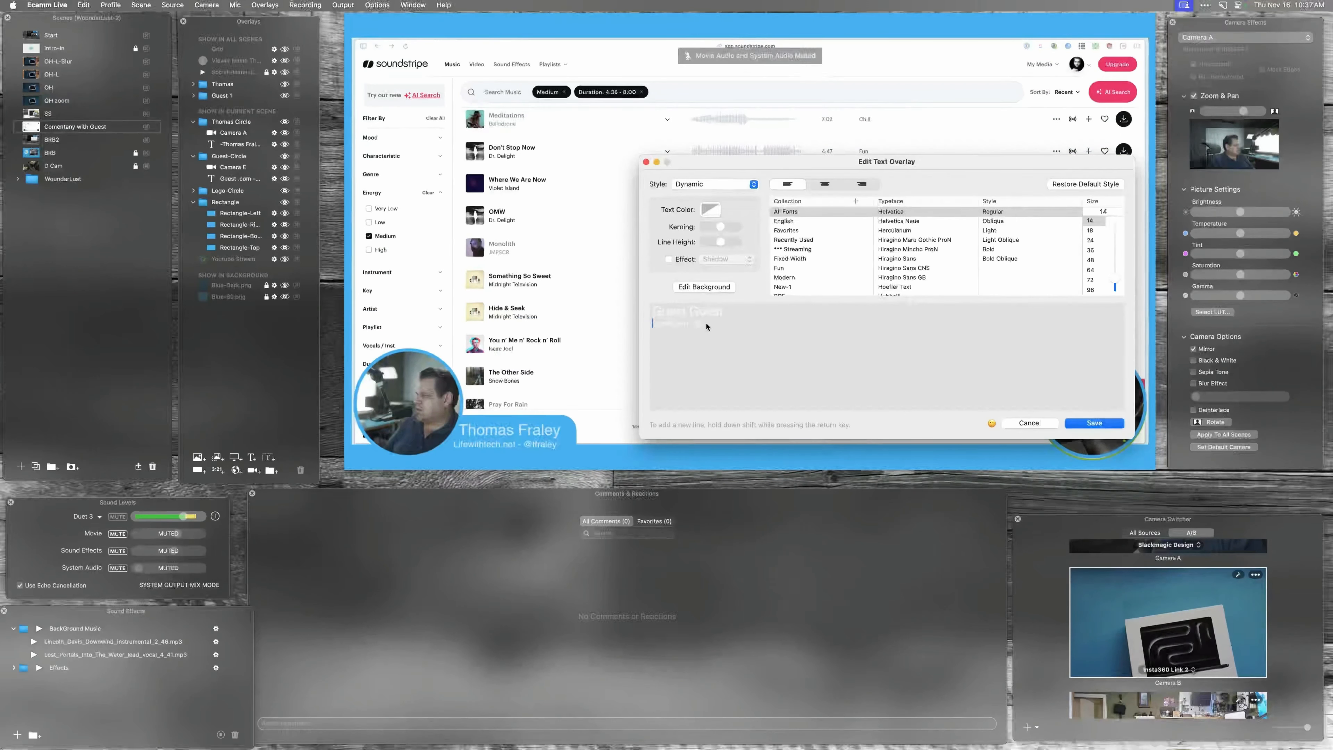
key("Return")
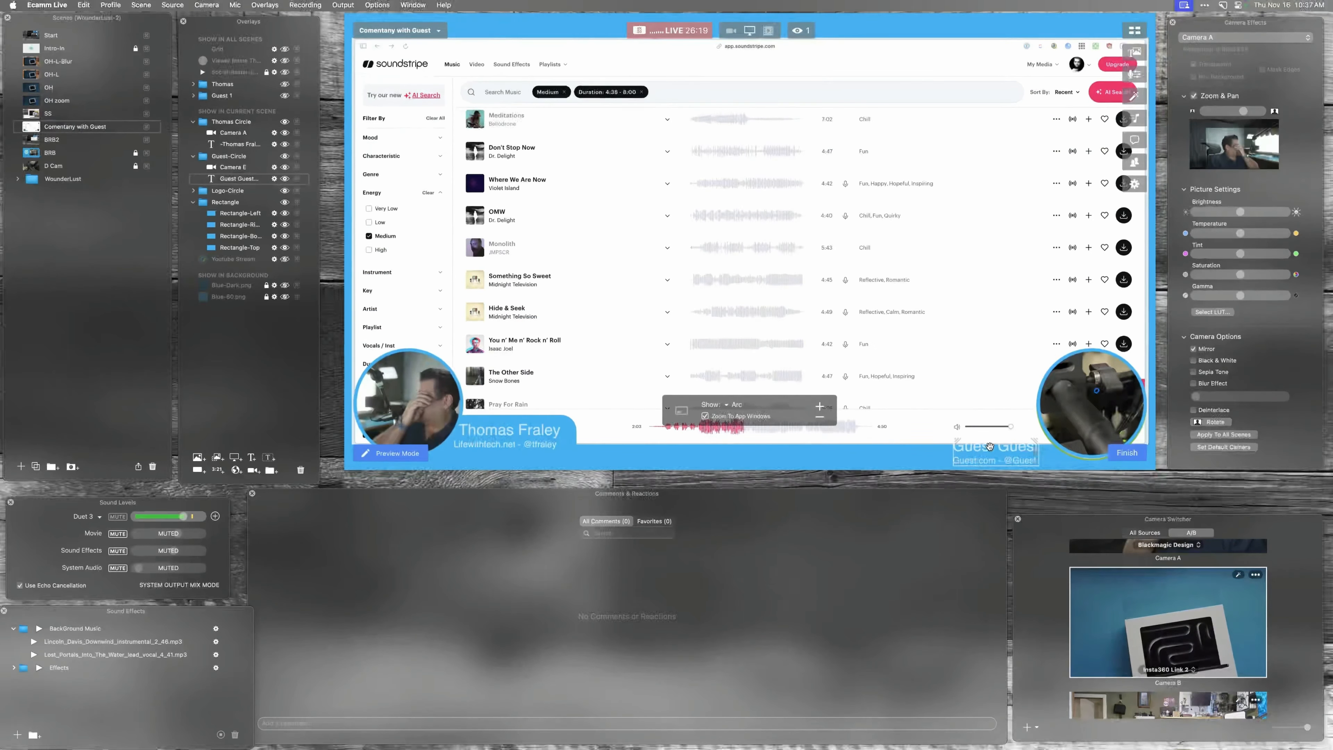
Try a wider blue border around the guest name text overlay and return its width to the minimum.
left_click(275, 179)
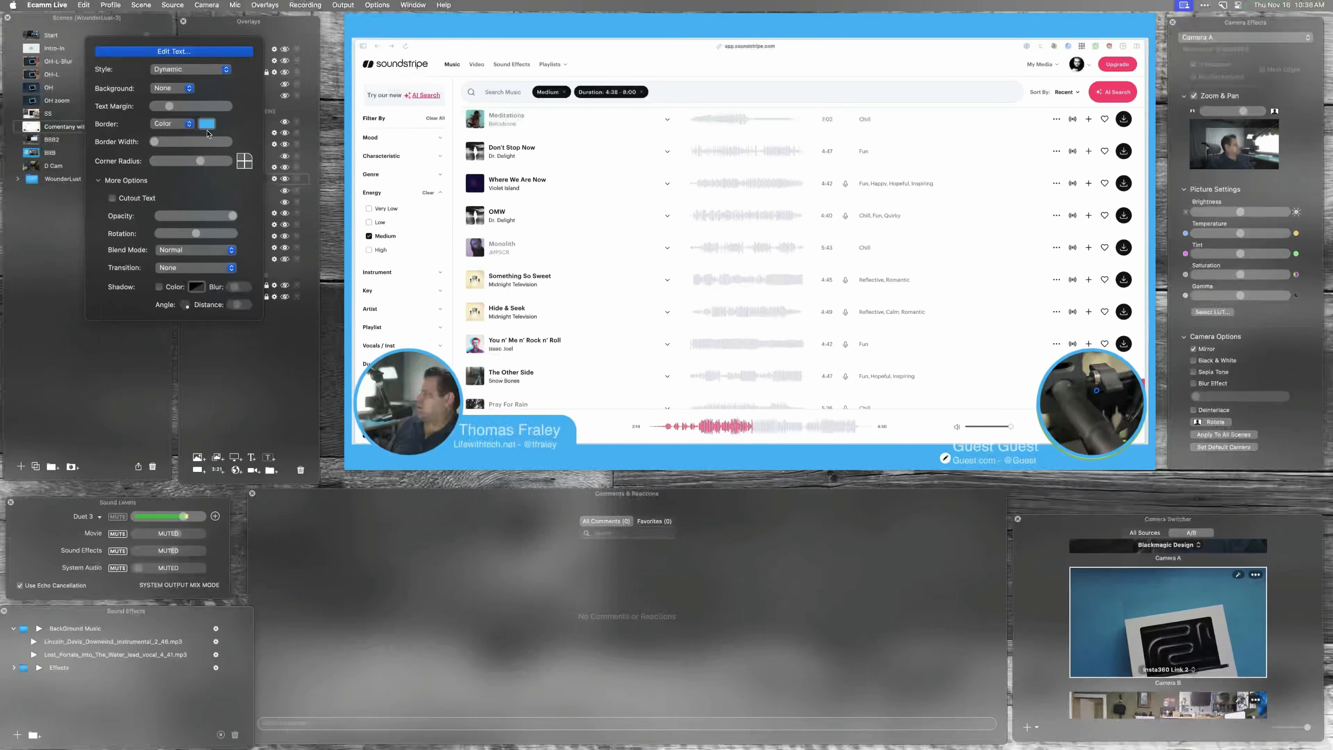
mouse_move(154, 142)
left_mouse_down()
mouse_move(198, 143)
mouse_move(177, 144)
left_mouse_up()
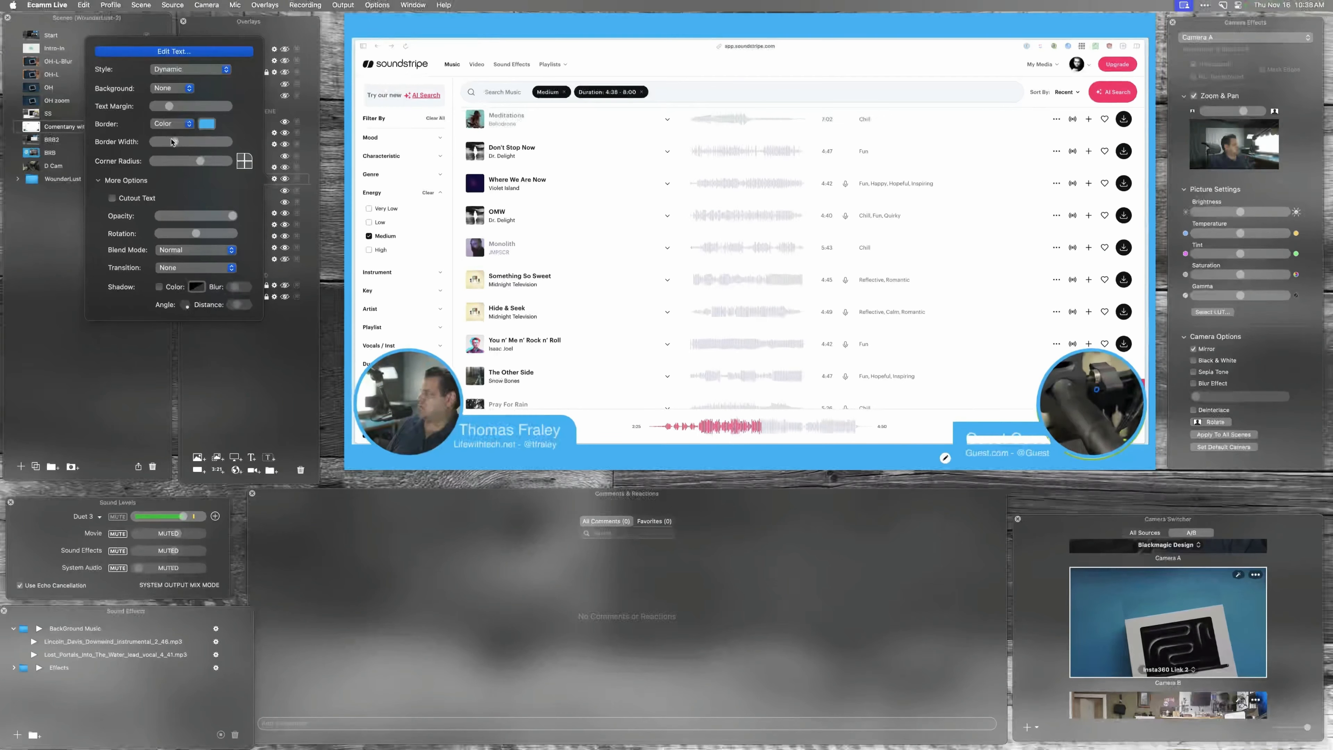
left_click_drag(167, 140, 152, 141)
Give the guest name text overlay a solid background in the frame's light blue and raise it over the lower border.
left_click(188, 91)
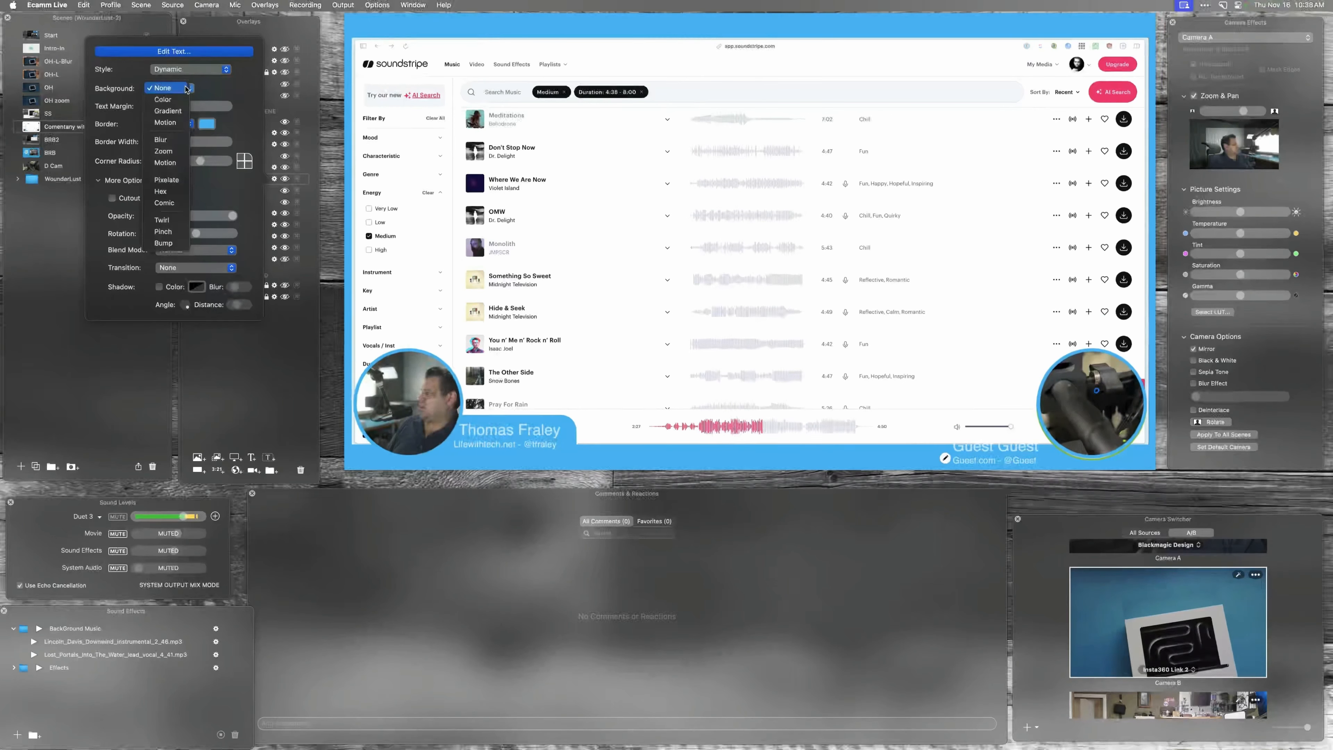
left_click(180, 100)
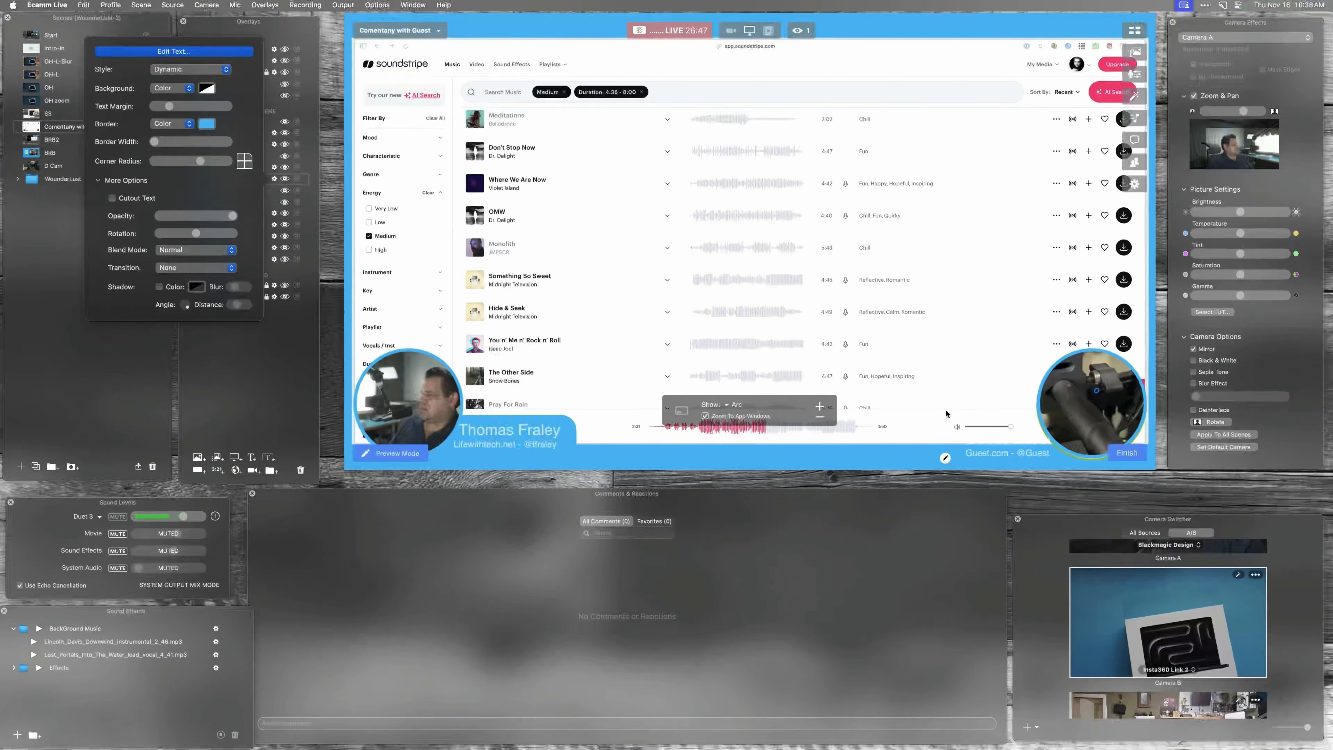
left_click_drag(982, 452, 979, 428)
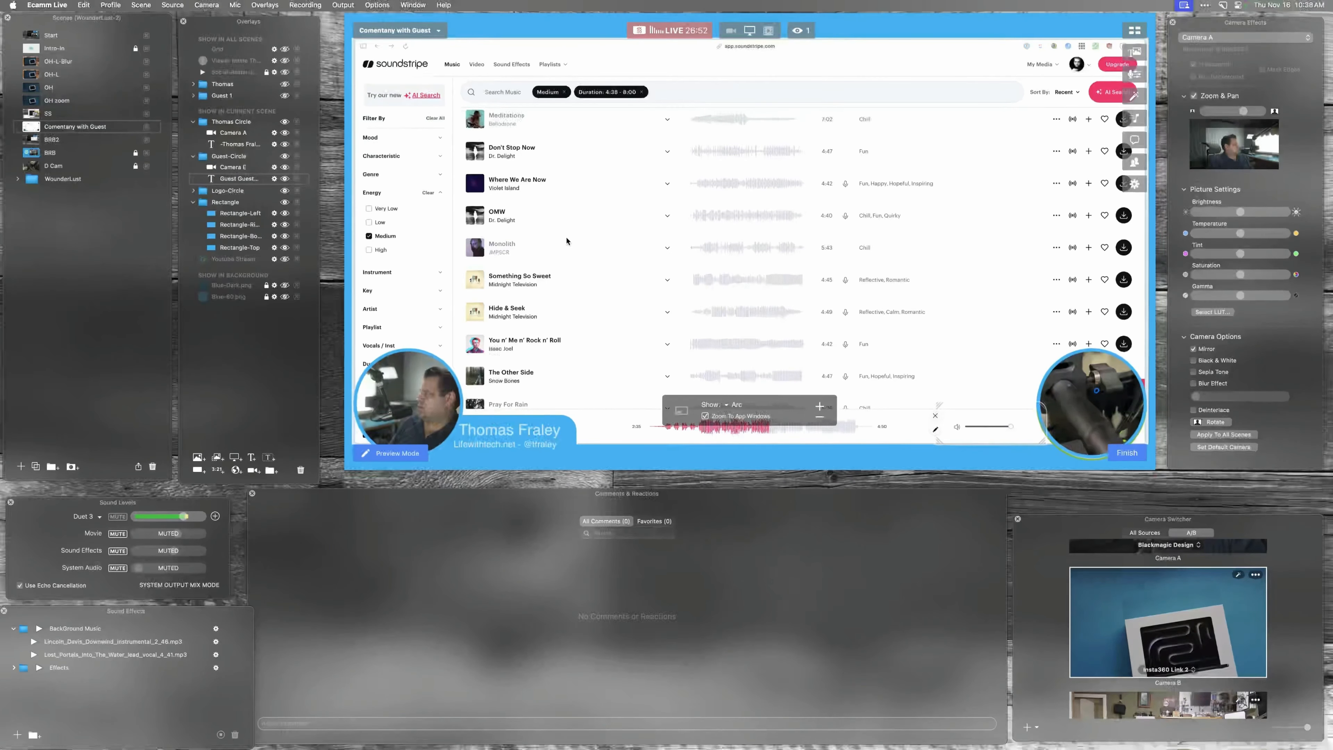
left_click(935, 429)
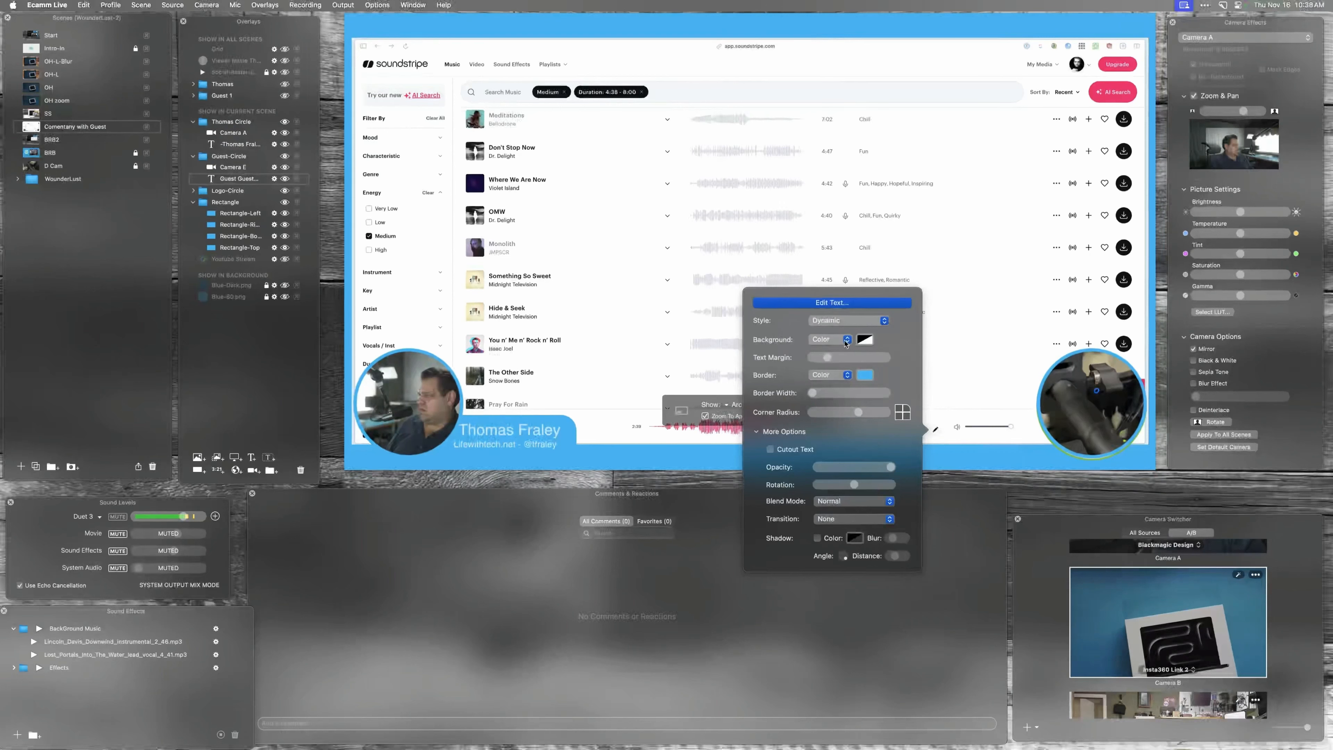
left_click(863, 340)
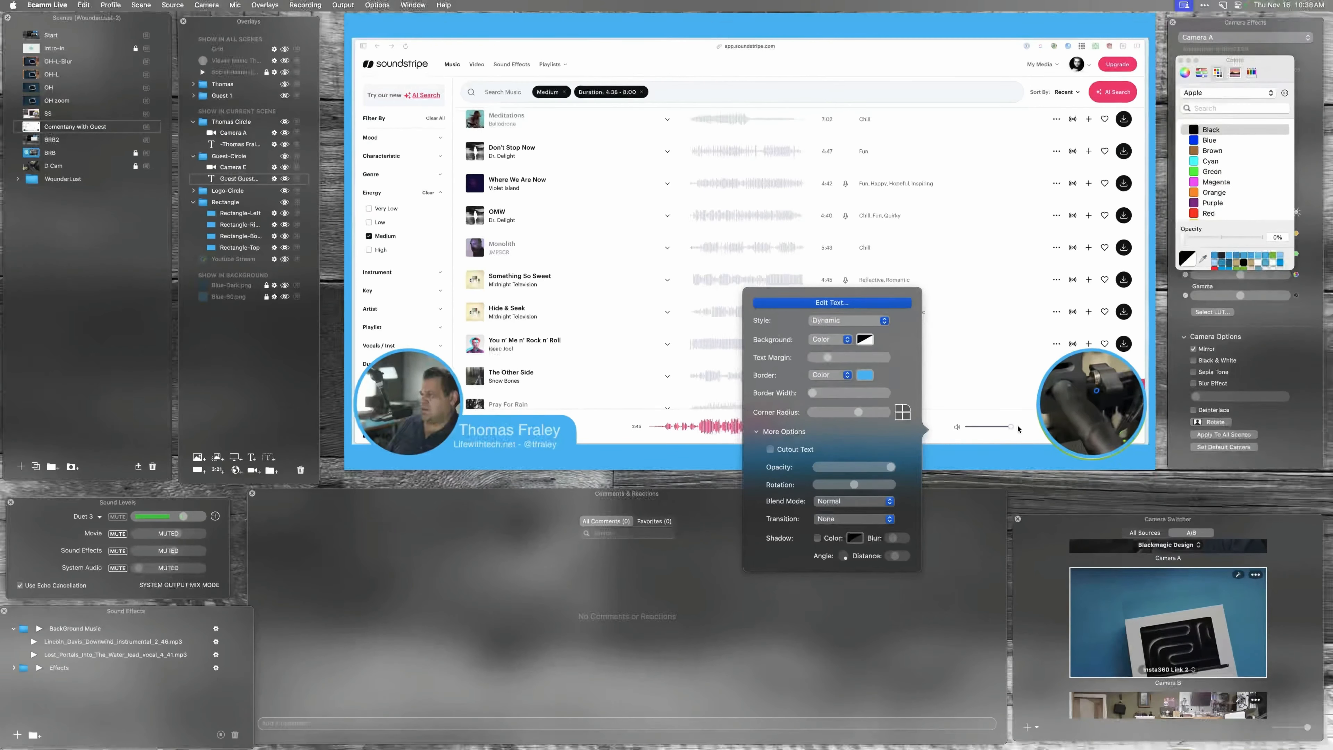
left_click(1202, 259)
left_click(1000, 462)
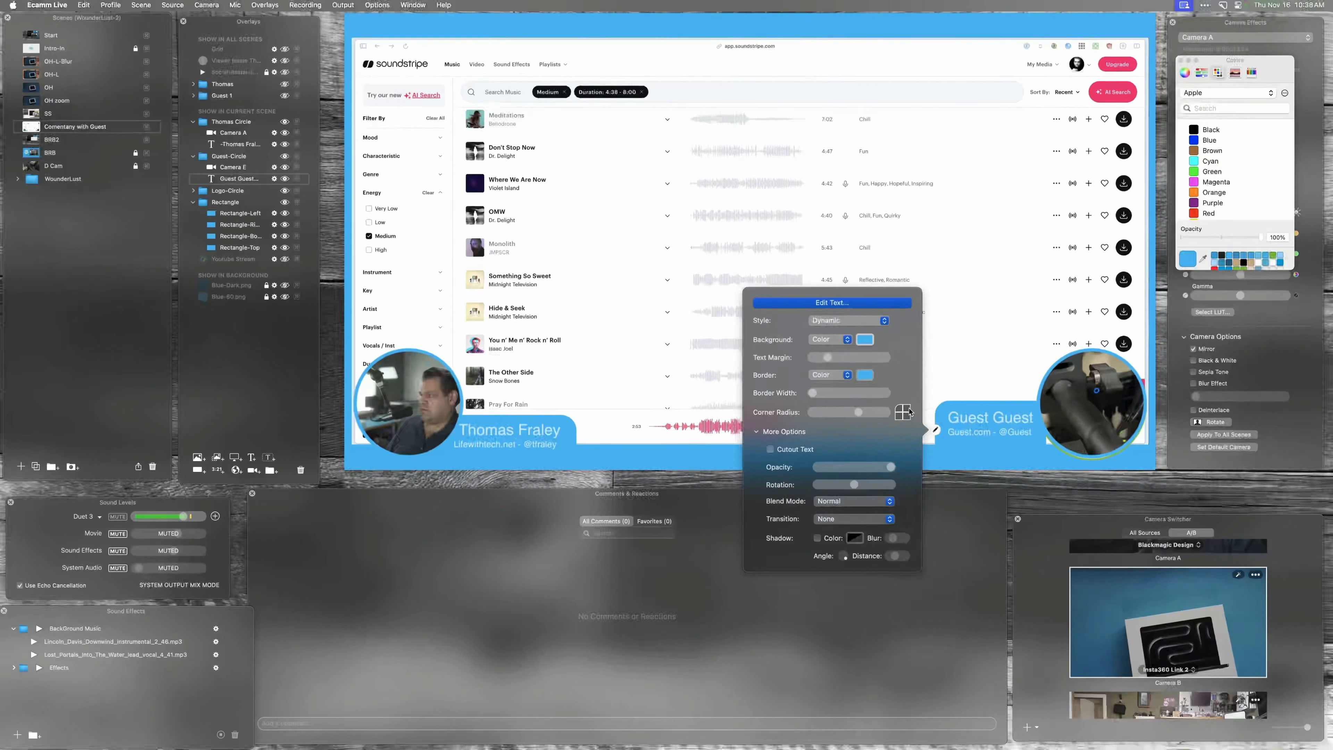
Position the guest name title against the guest camera circle so it joins the lower blue border.
left_click(981, 441)
left_click(982, 462)
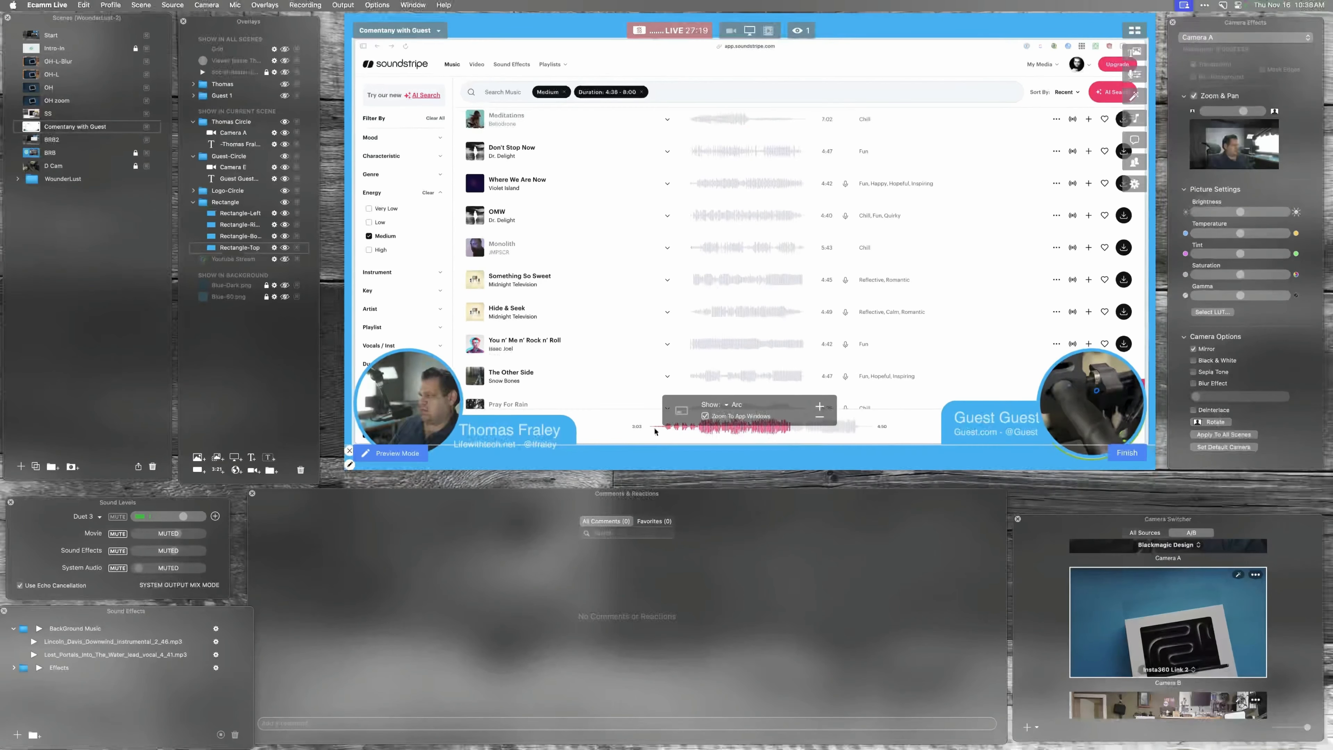
left_click(981, 433)
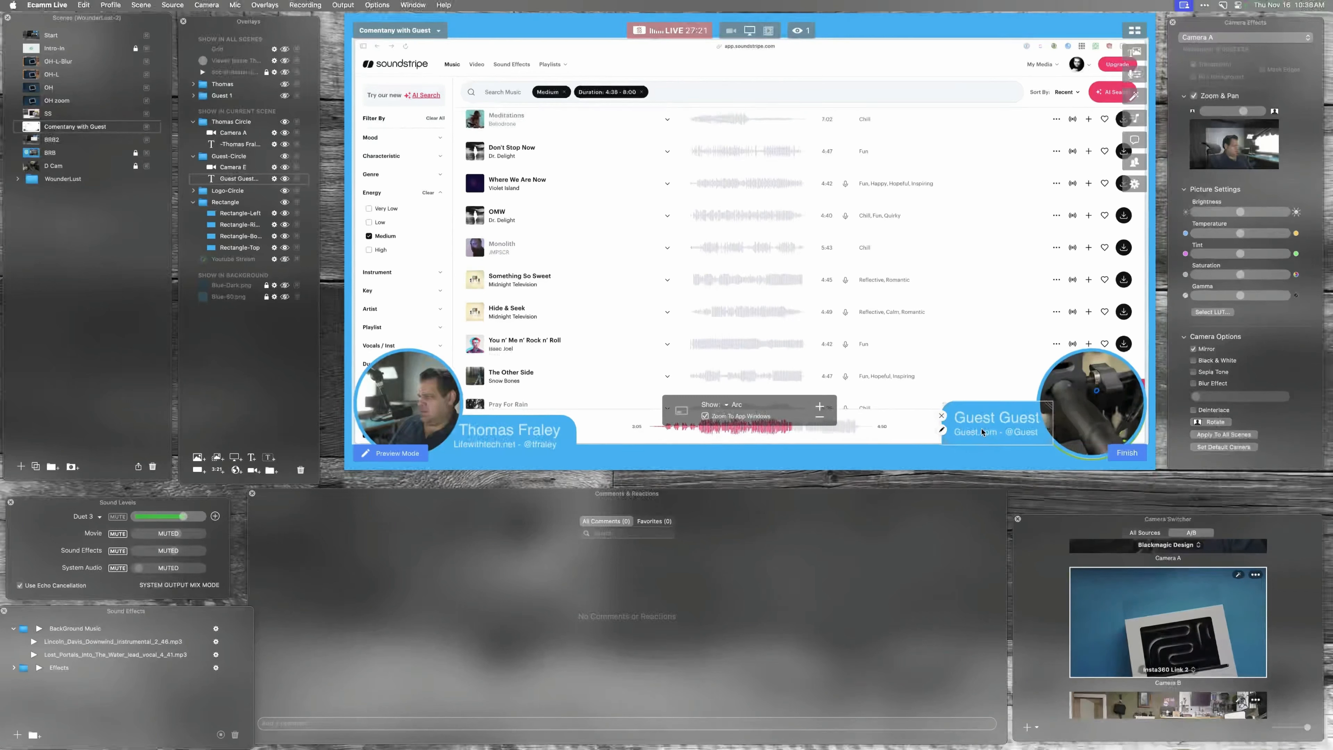
left_click_drag(982, 432, 981, 438)
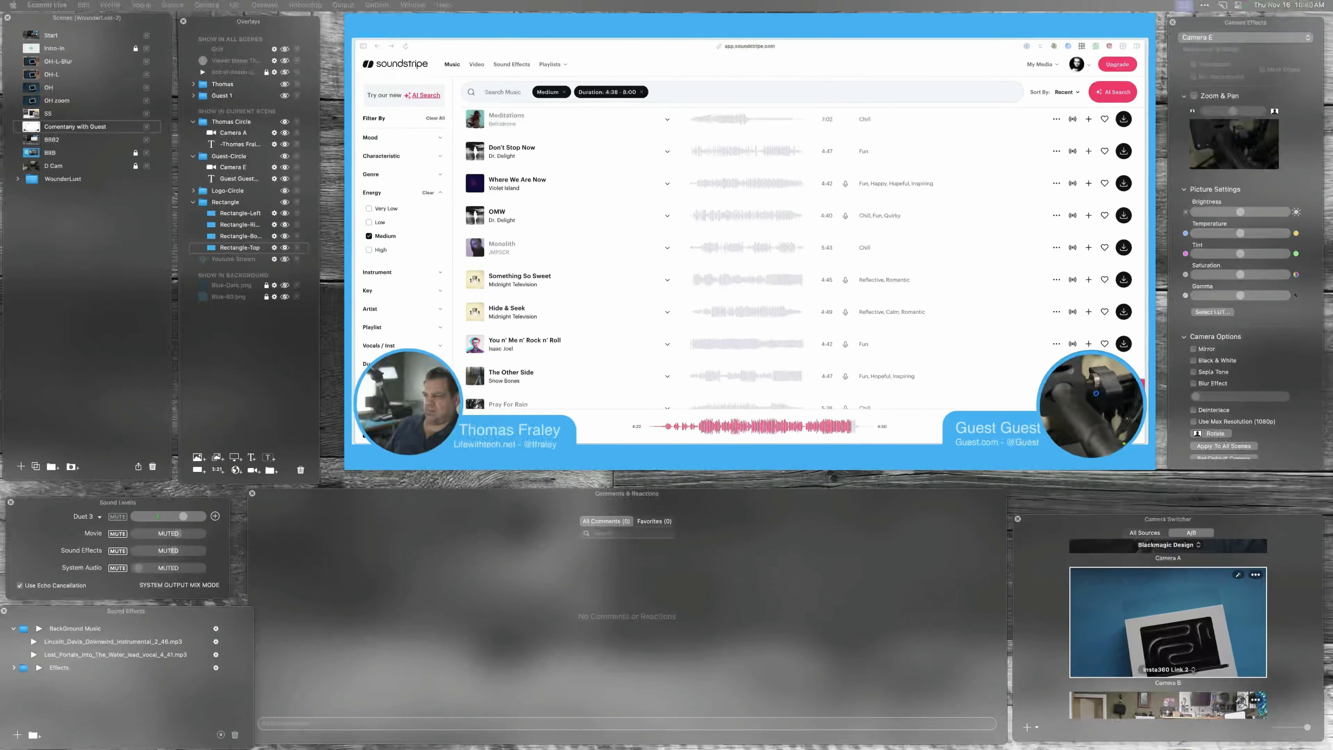
Switch to the desktop space with the Finder window and close the two open unboxing thumbnail images.
key("ctrl+Left")
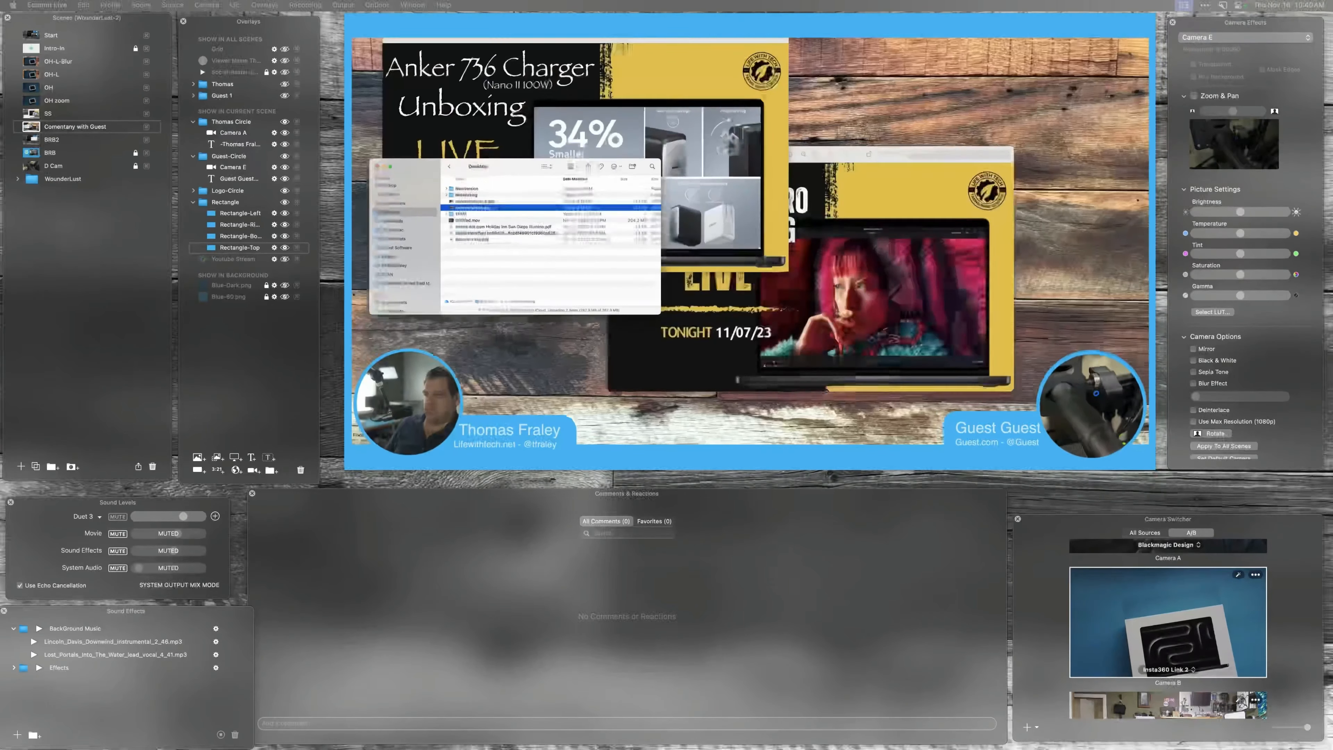
left_click(449, 166)
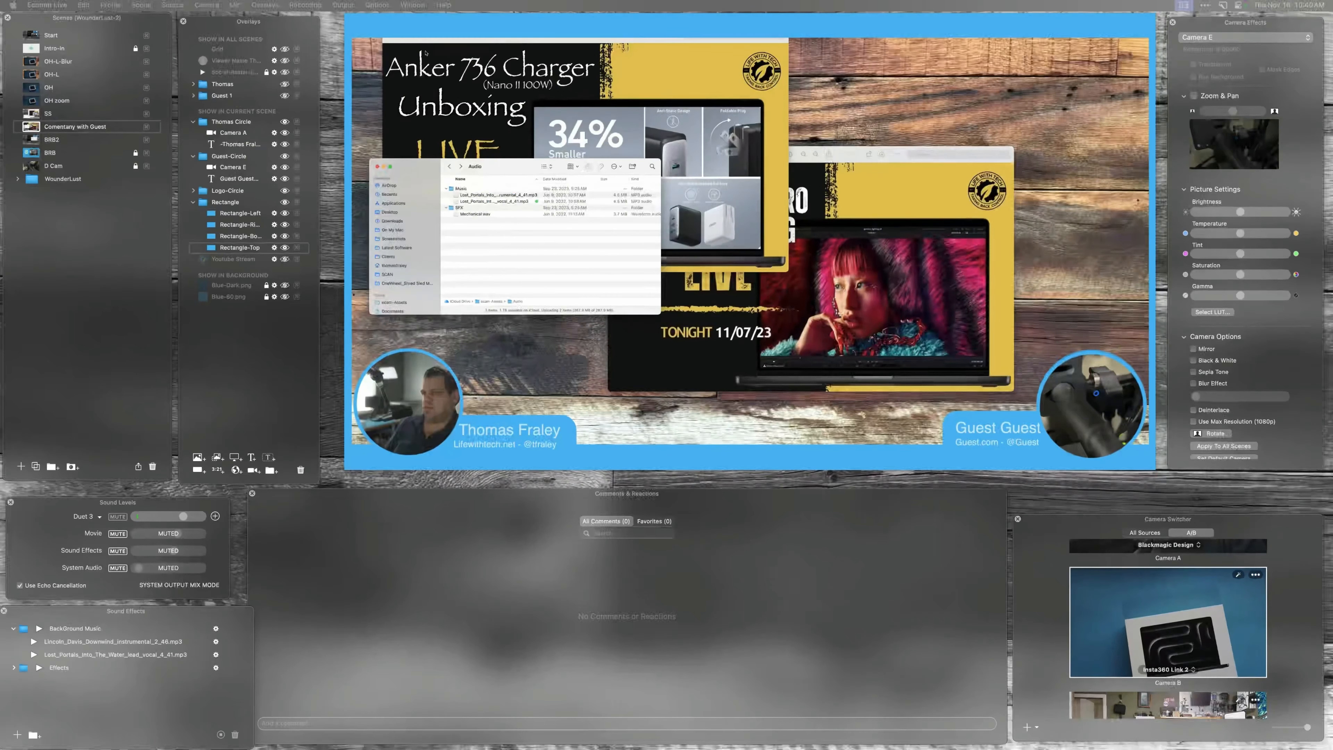
key("super+w")
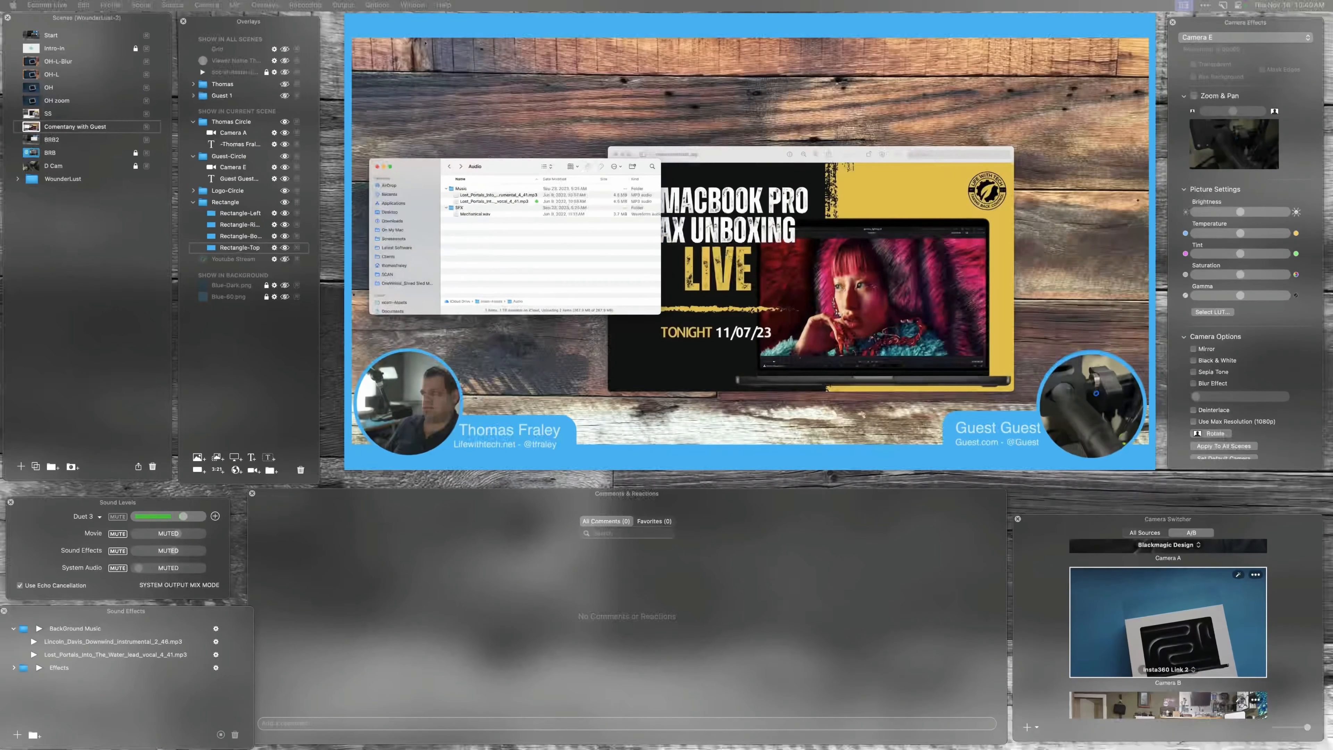
left_click(616, 156)
Look through the ecam-Assets and Desktop folders' files in Finder and close the window.
left_click(450, 168)
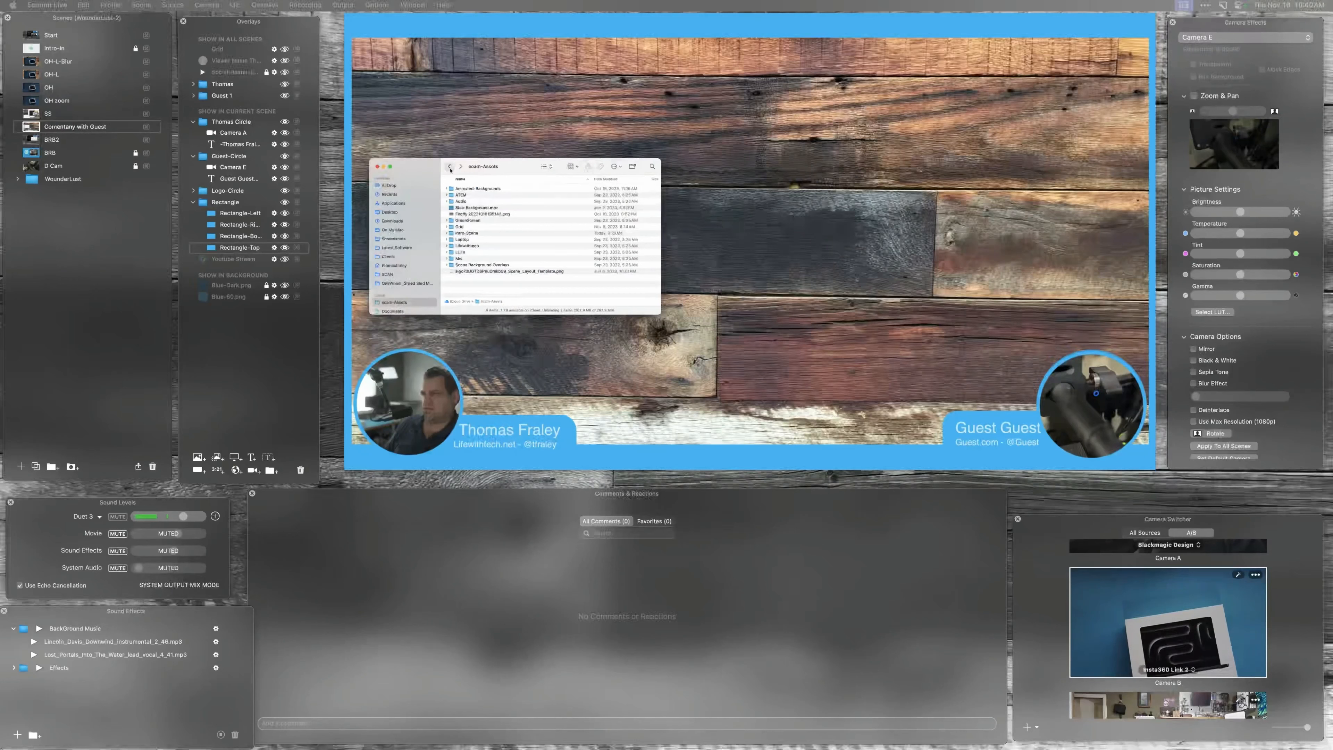
left_click(450, 168)
scroll(462, 242, "down", 2)
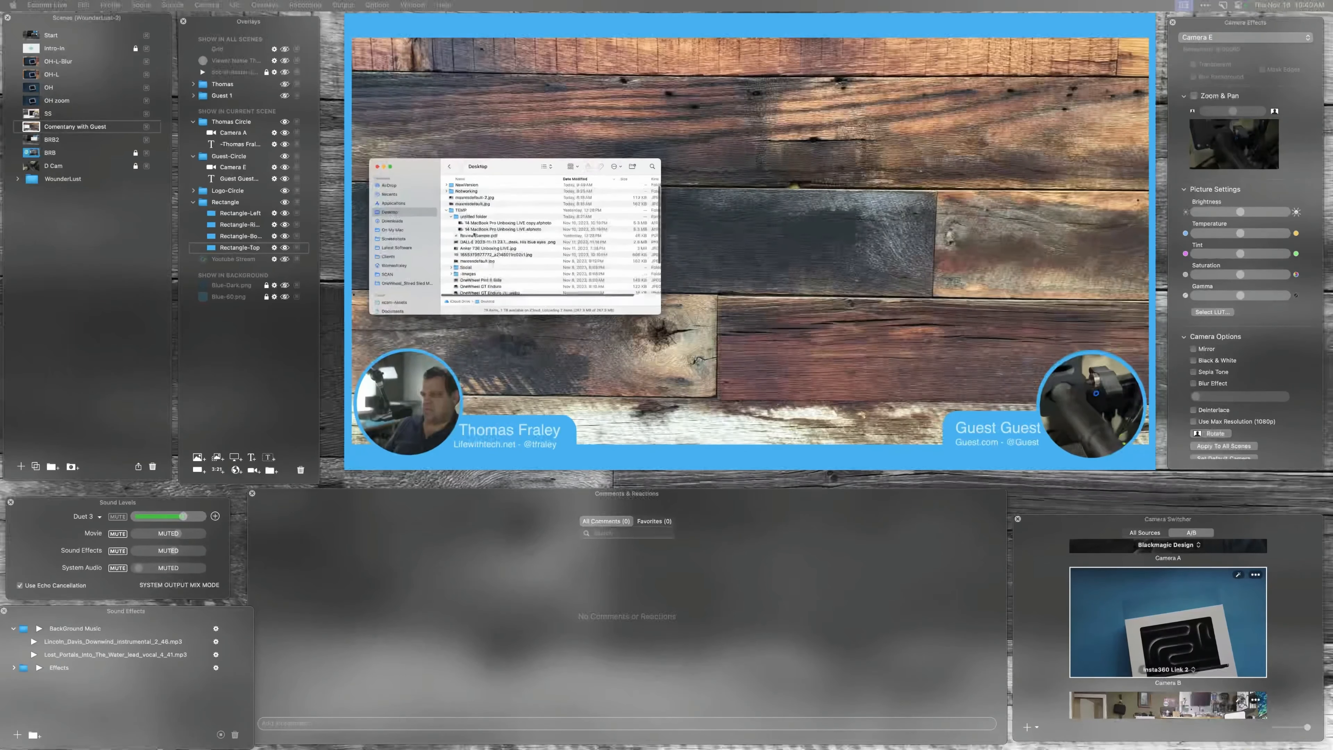
left_click(452, 246)
scroll(451, 246, "down", 2)
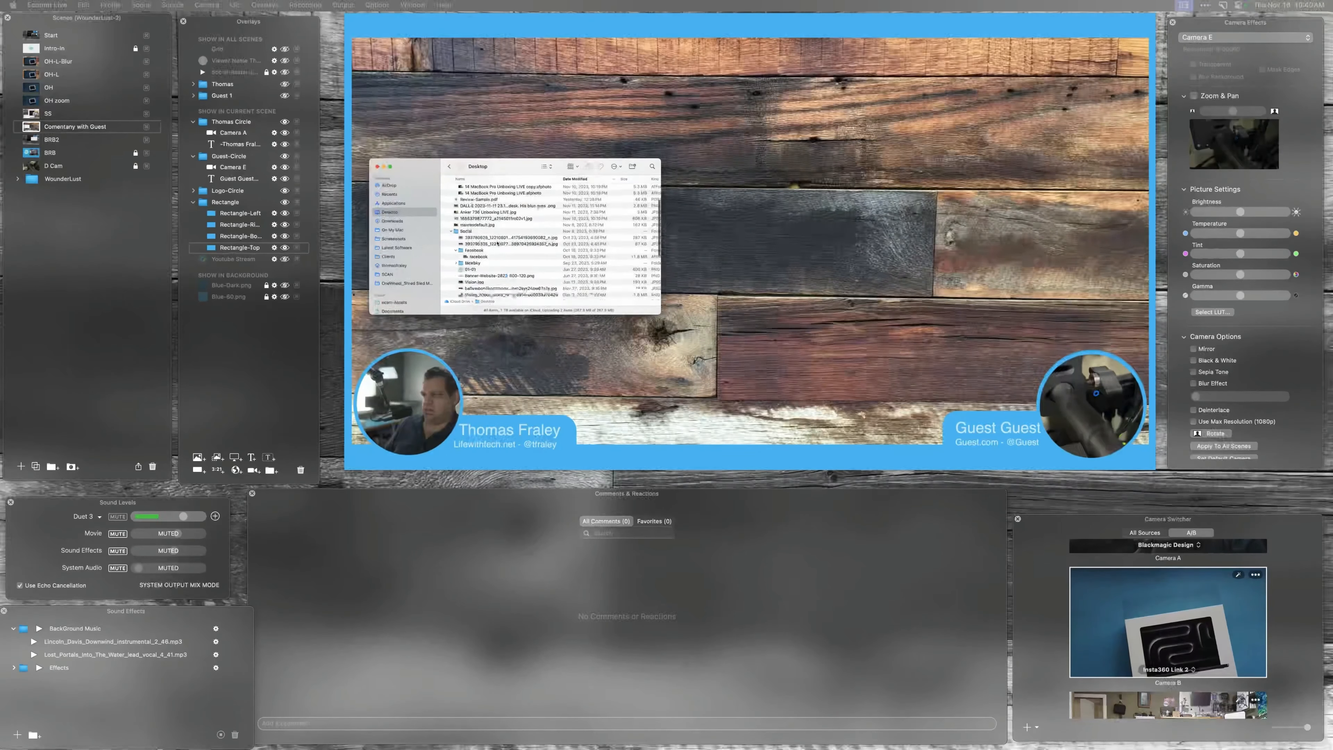
key("super+w")
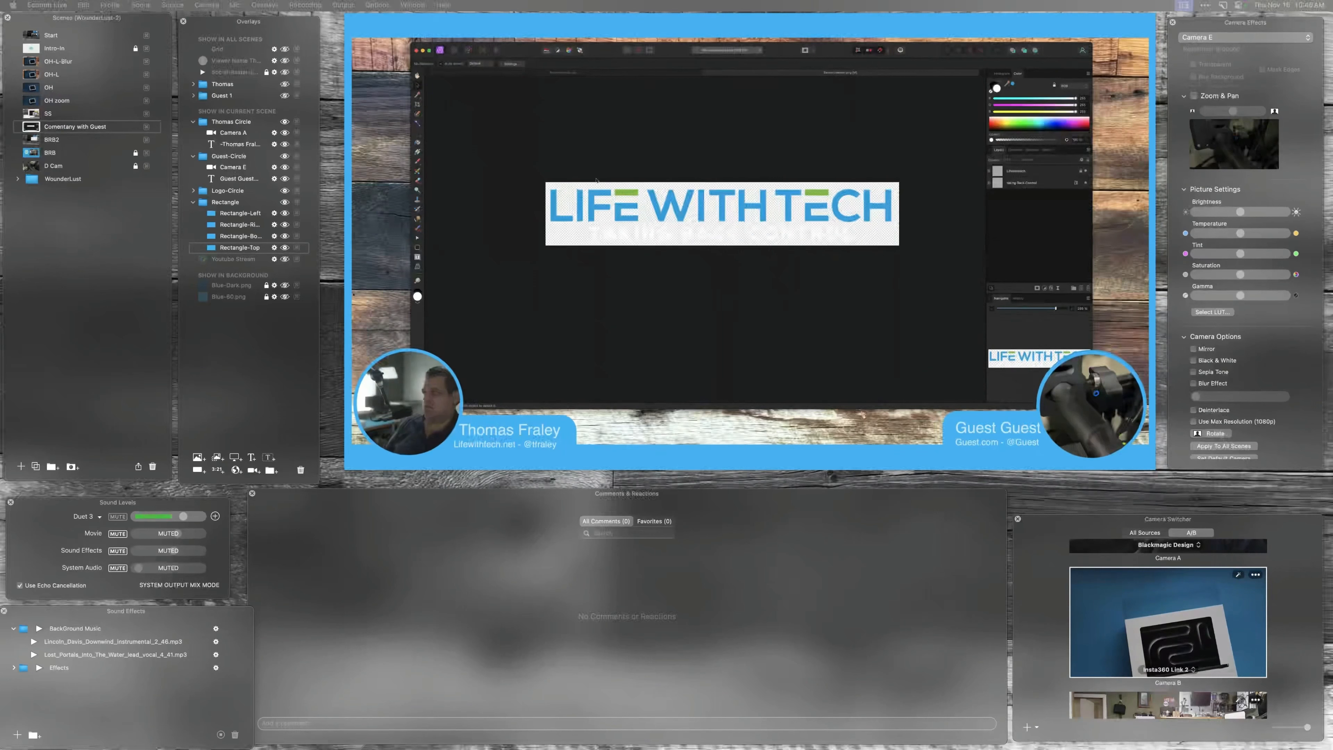
Switch to Finder and open the Intro-Scene folder inside ecam-Assets to view its image files.
key("super+Tab")
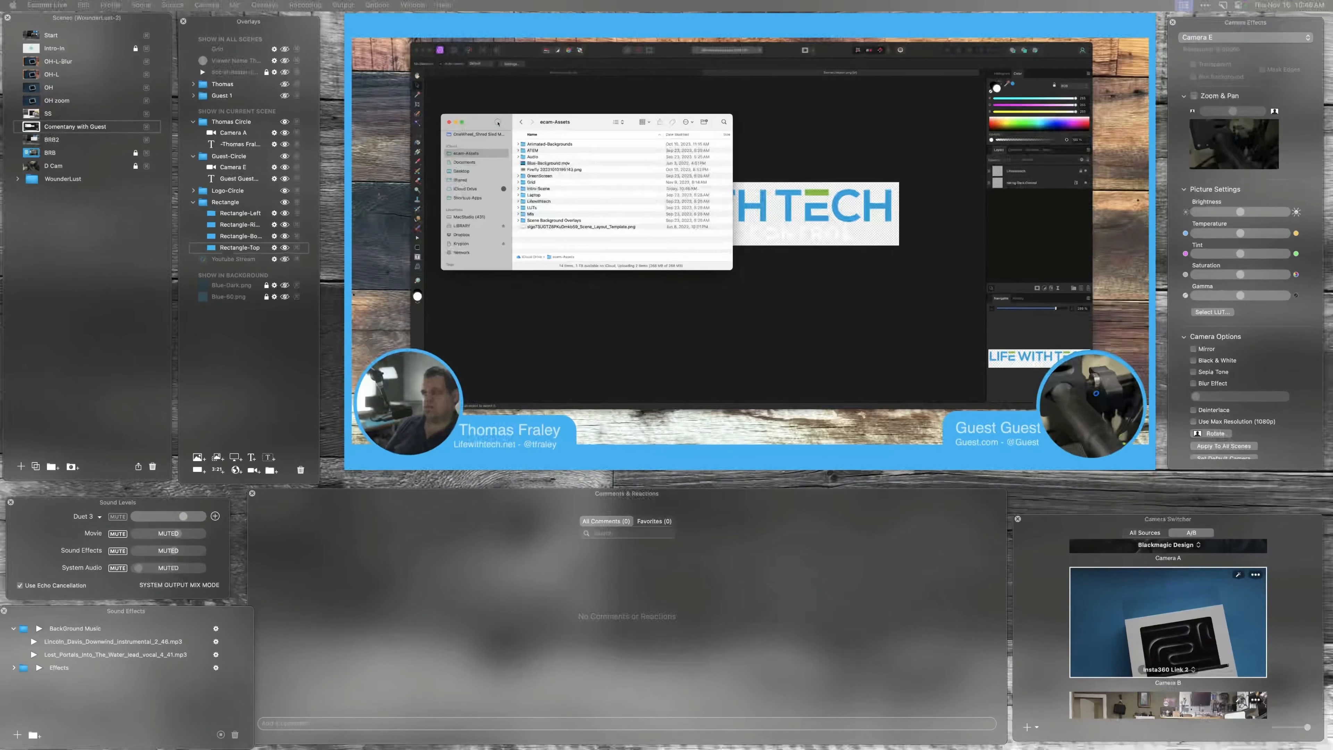
double_click(533, 189)
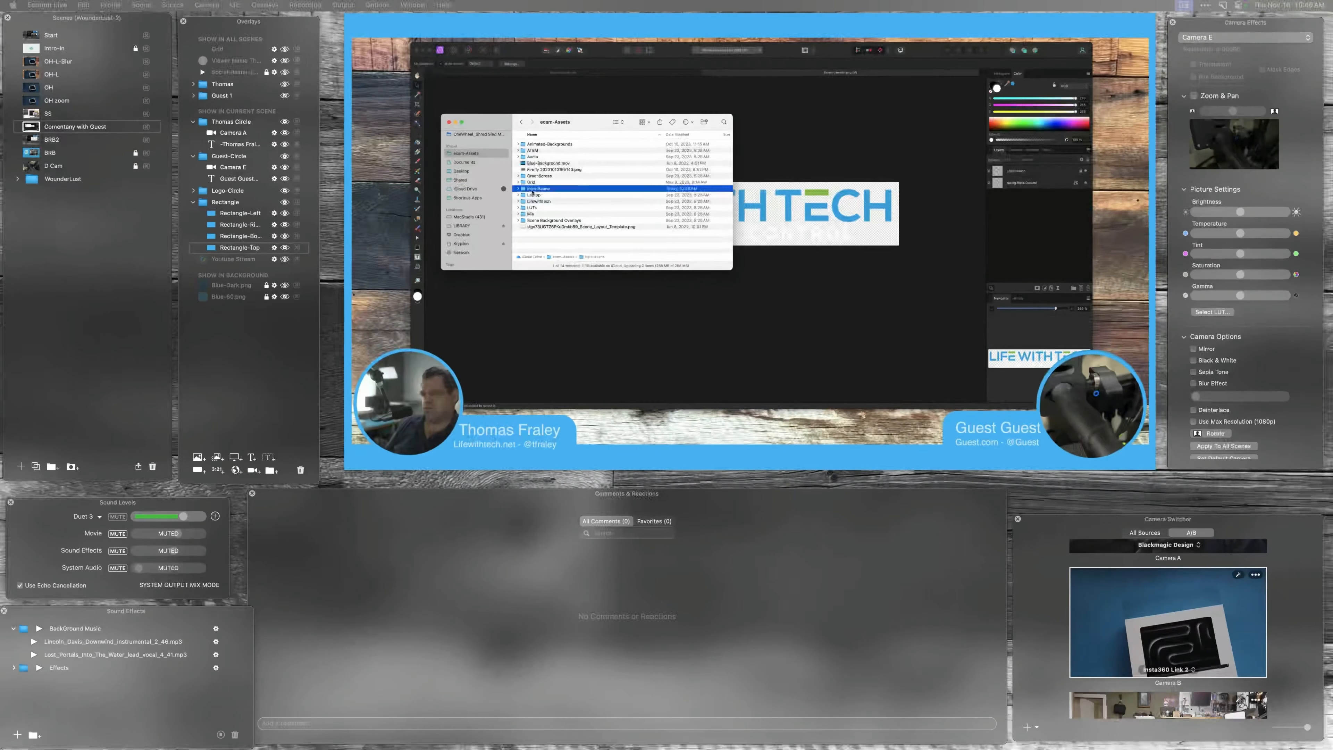
left_click(519, 143)
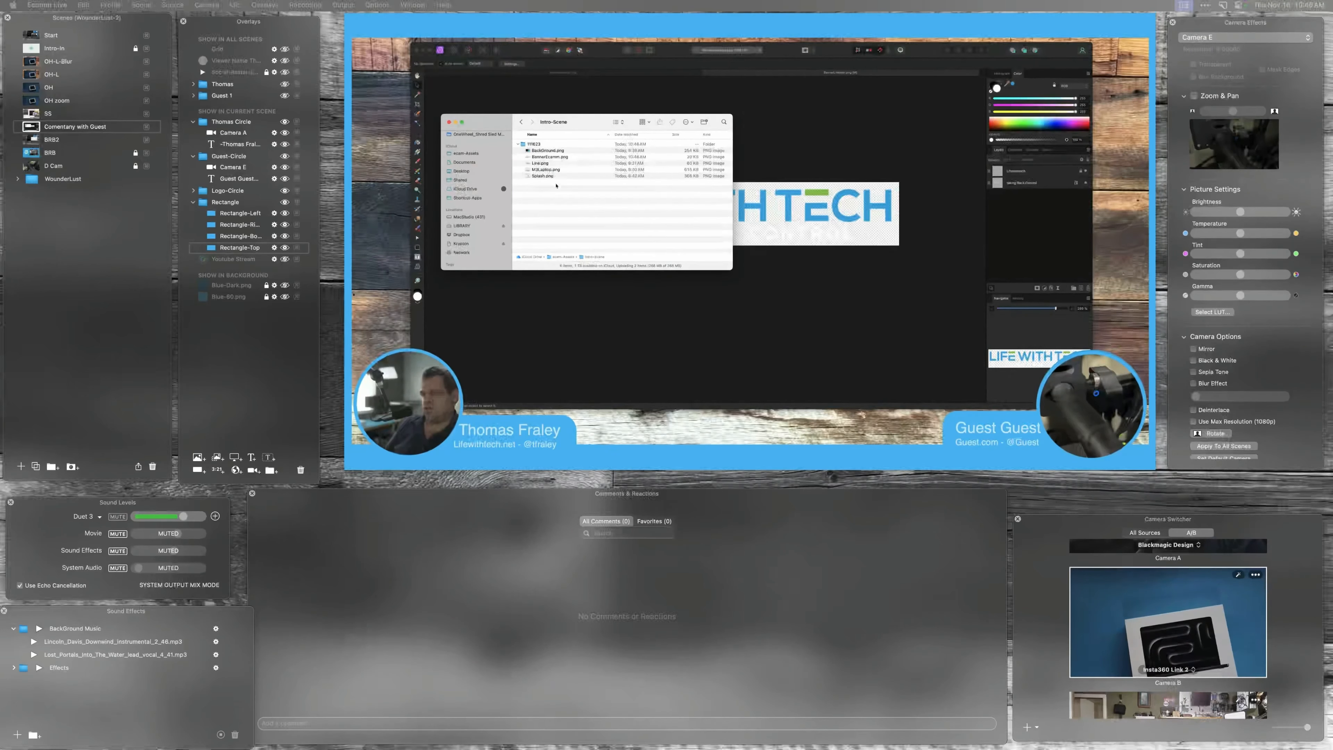
Add BannerEcamm.png from the Intro-Scene folder to the current scene's overlays.
left_click(551, 157)
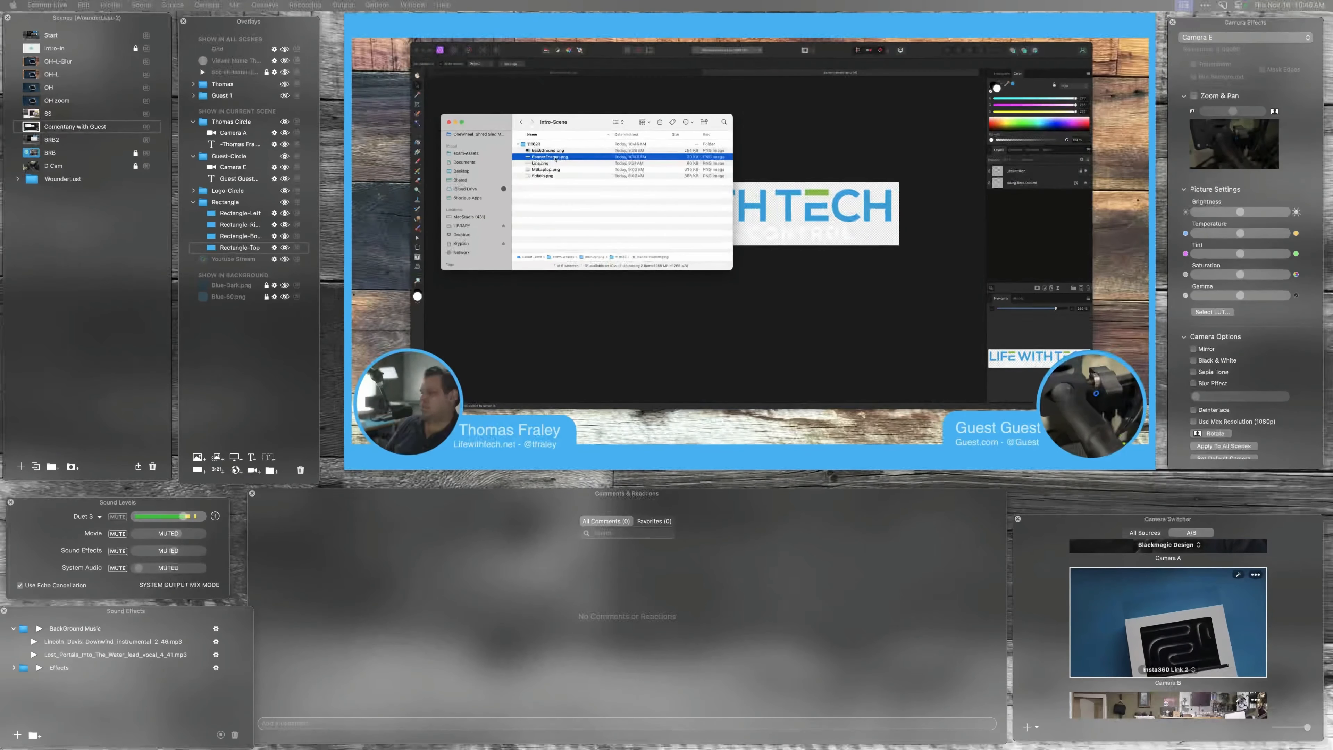
left_click_drag(555, 159, 243, 118)
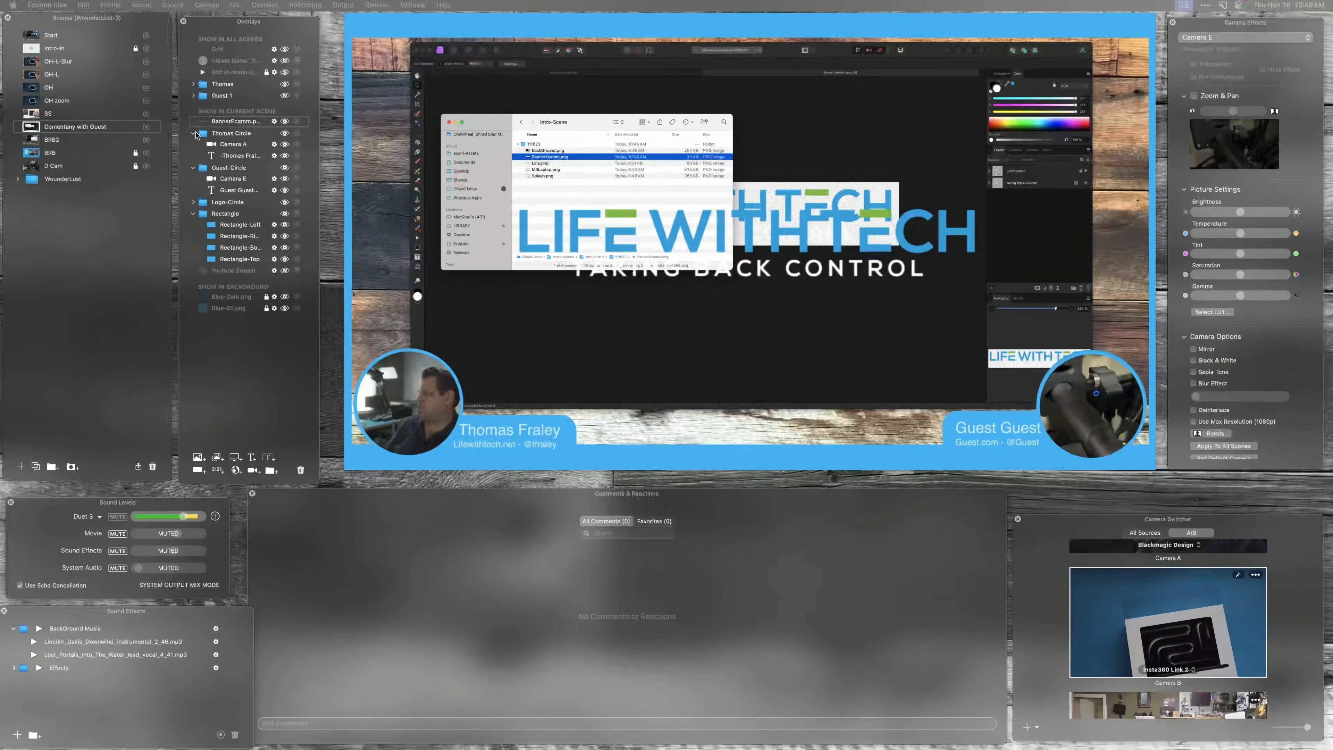
Lock the individual overlays inside the Guest-Circle, Logo-Circle and Rectangle groups, leaving all the scene's overlay groups collapsed.
left_click(194, 133)
left_click(194, 144)
left_click(194, 167)
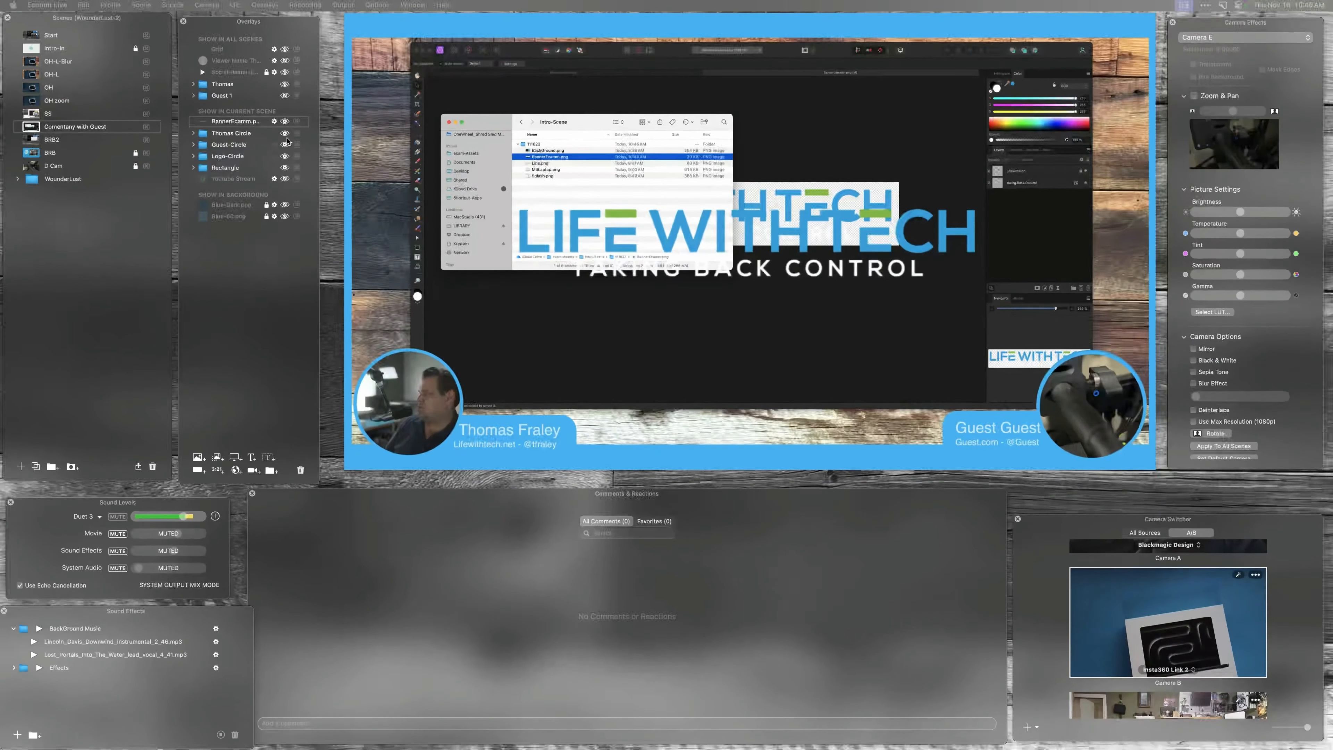
left_click(217, 149)
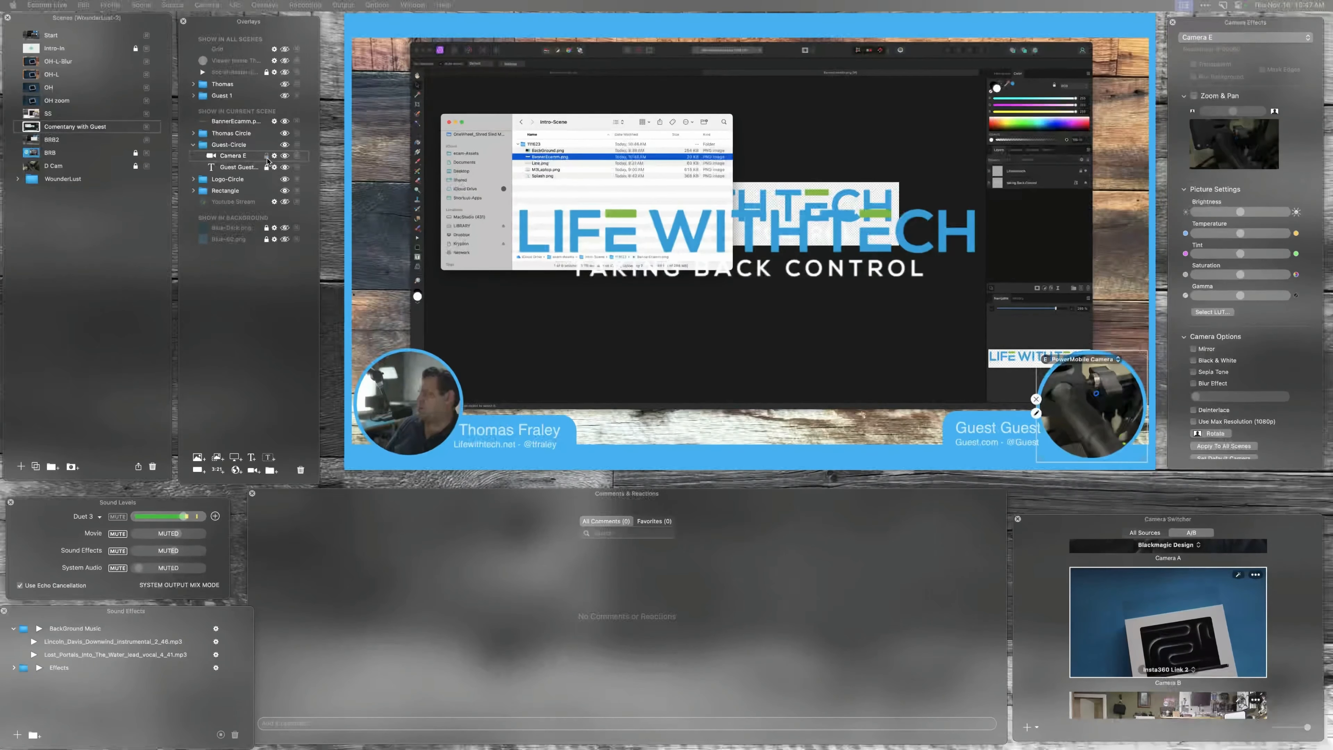
left_click(193, 144)
left_click(194, 156)
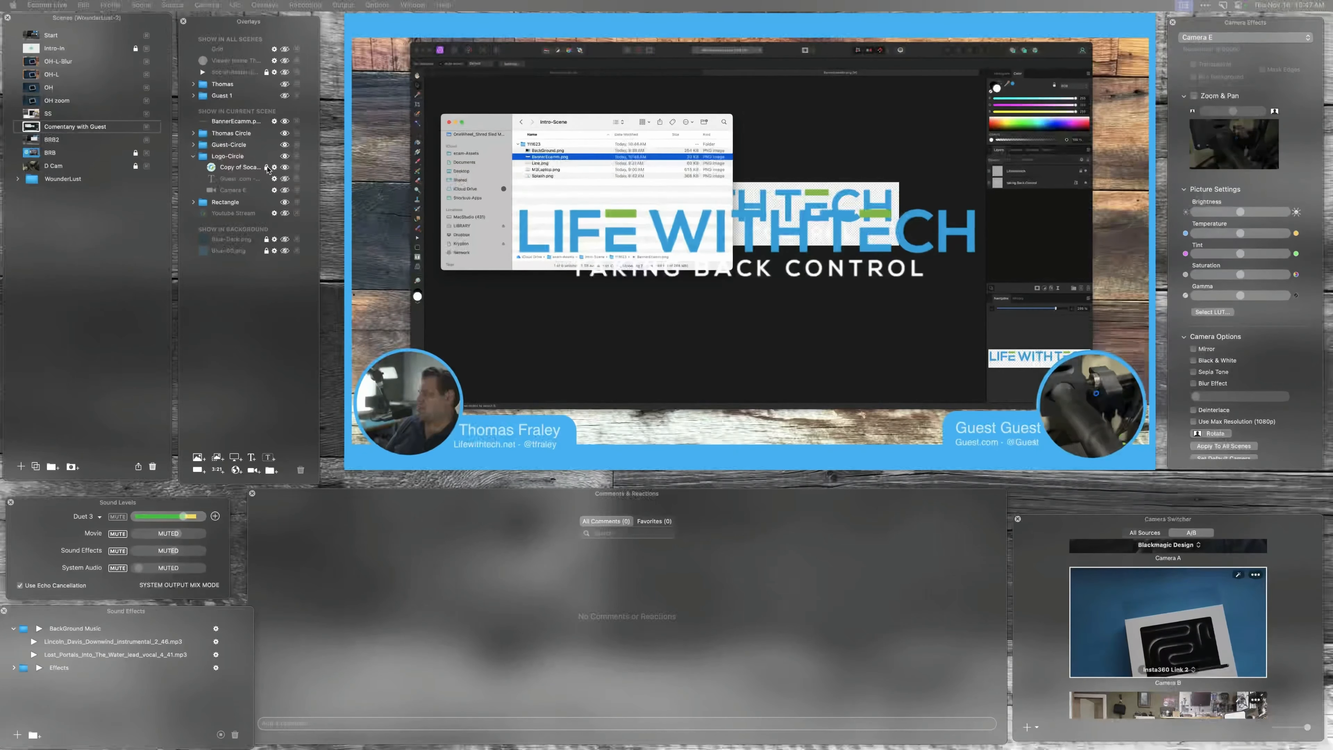
left_click(192, 157)
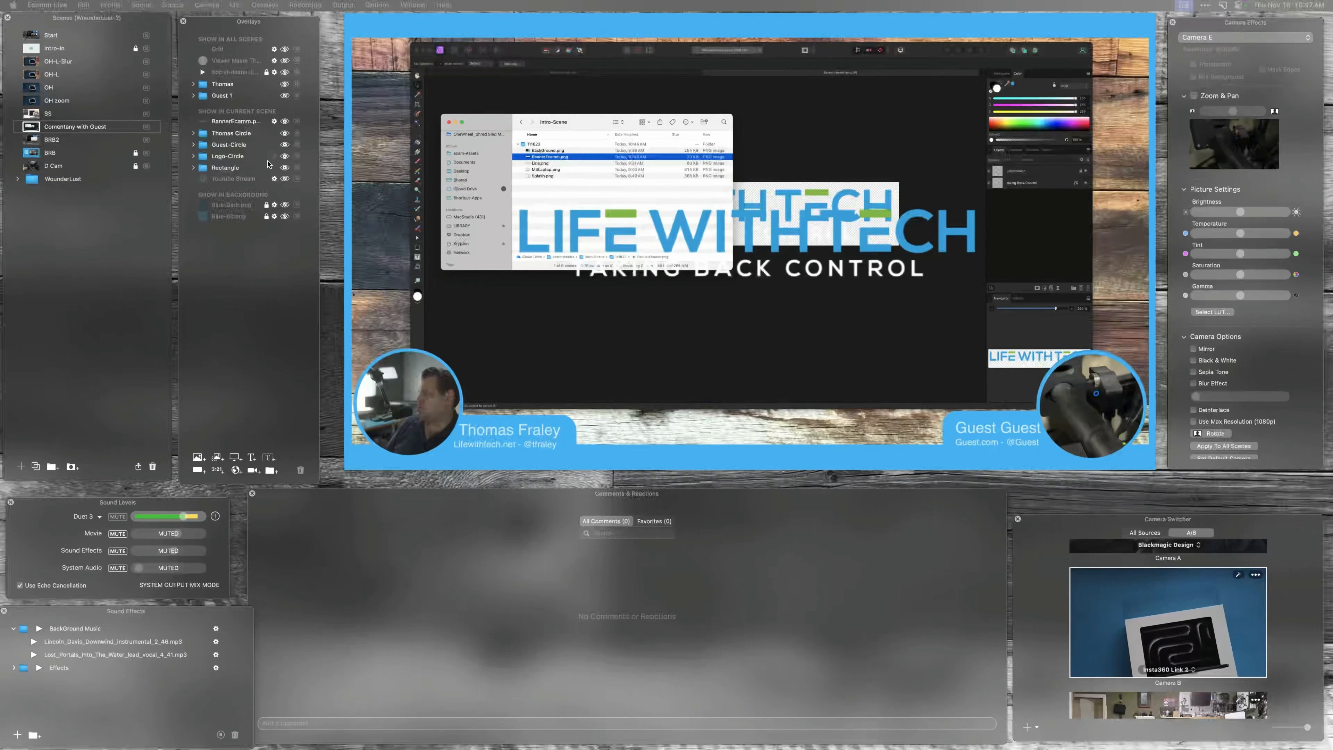
left_click(193, 169)
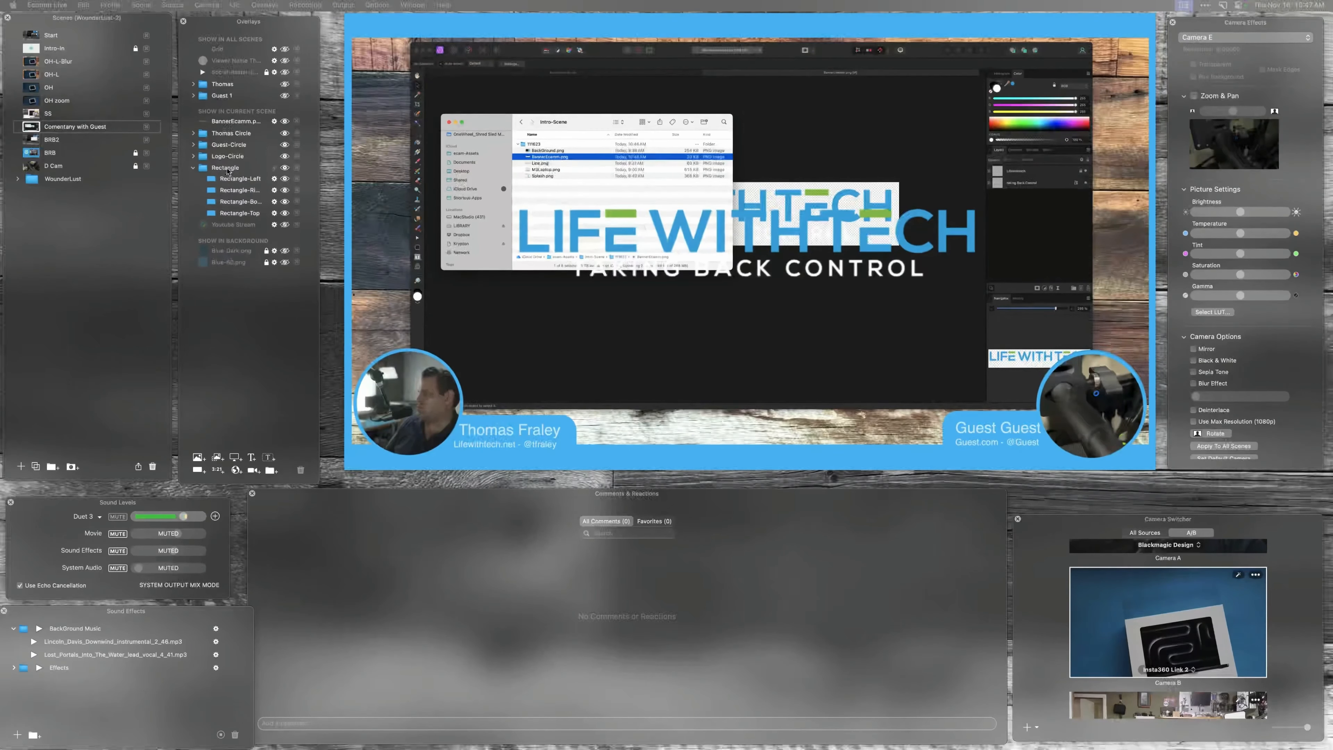
left_click(267, 190)
left_click(267, 201)
left_click(266, 213)
left_click(192, 168)
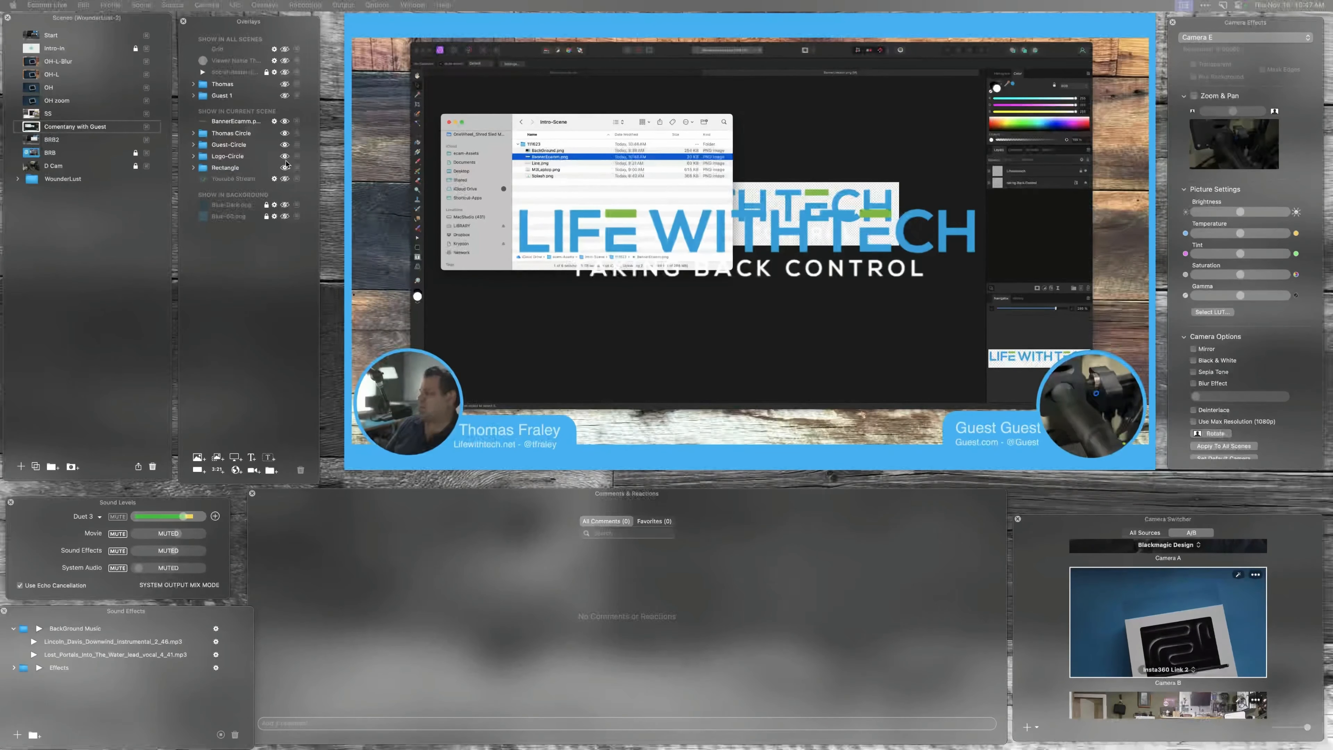
Scale the banner logo down and move it onto the lower border between the host and guest name titles.
left_click(770, 238)
mouse_move(768, 236)
left_mouse_down()
mouse_move(764, 251)
mouse_move(766, 232)
left_mouse_up()
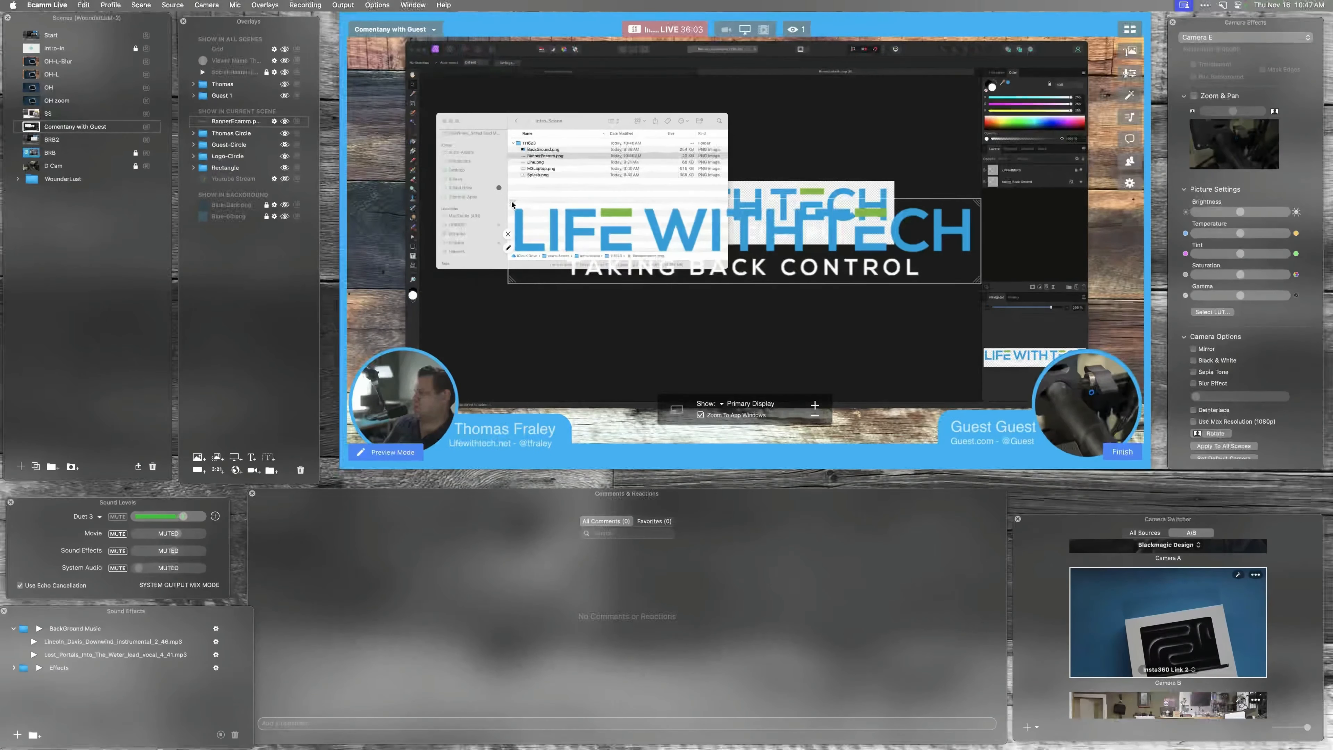
left_click_drag(513, 204, 682, 391)
left_click_drag(835, 430, 756, 426)
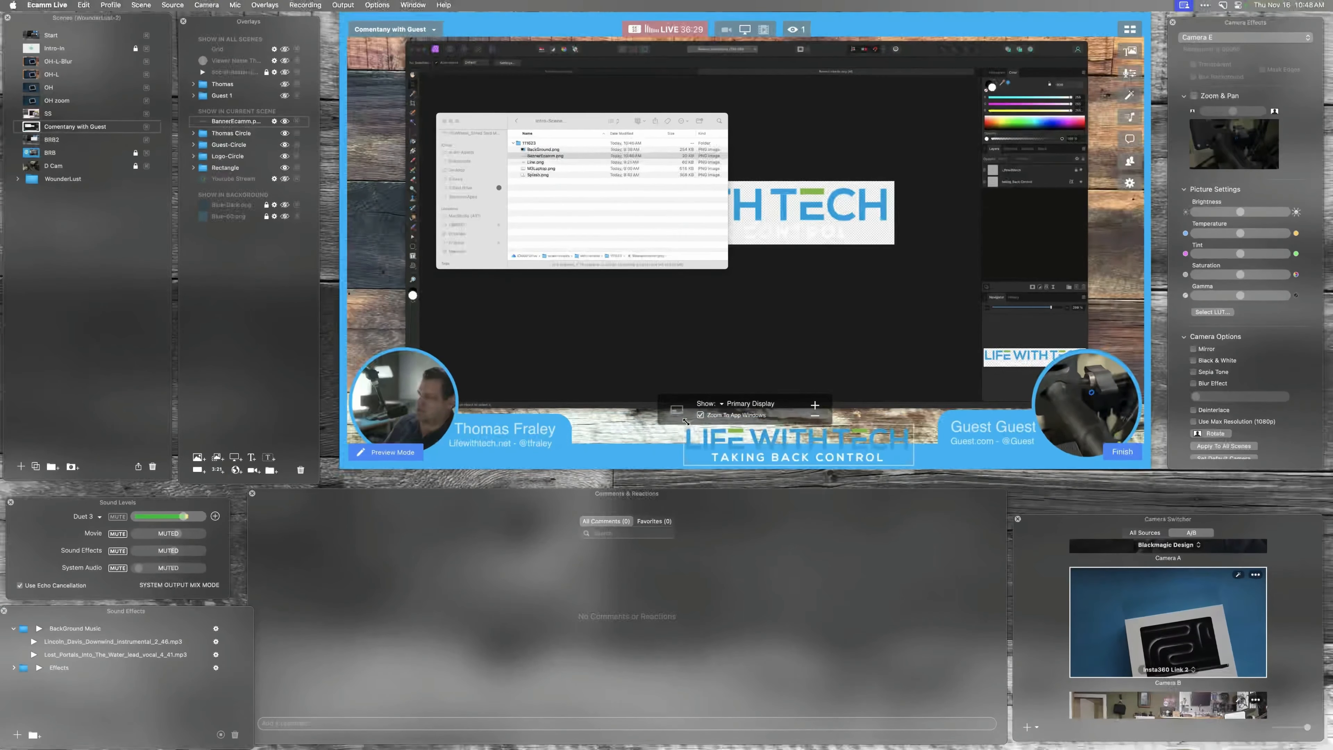
Shrink the banner logo further and centre it between the name titles, with the Rectangle border group shown.
left_click(807, 443)
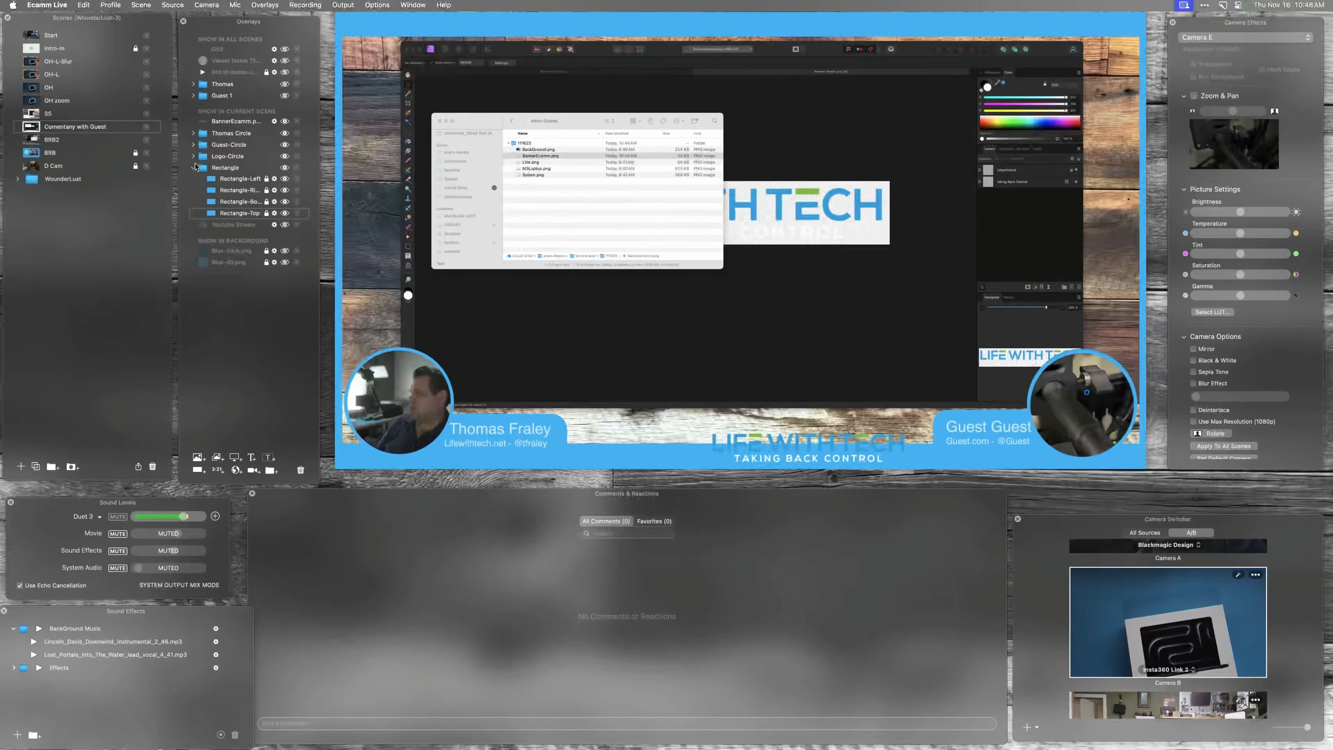
left_click(194, 167)
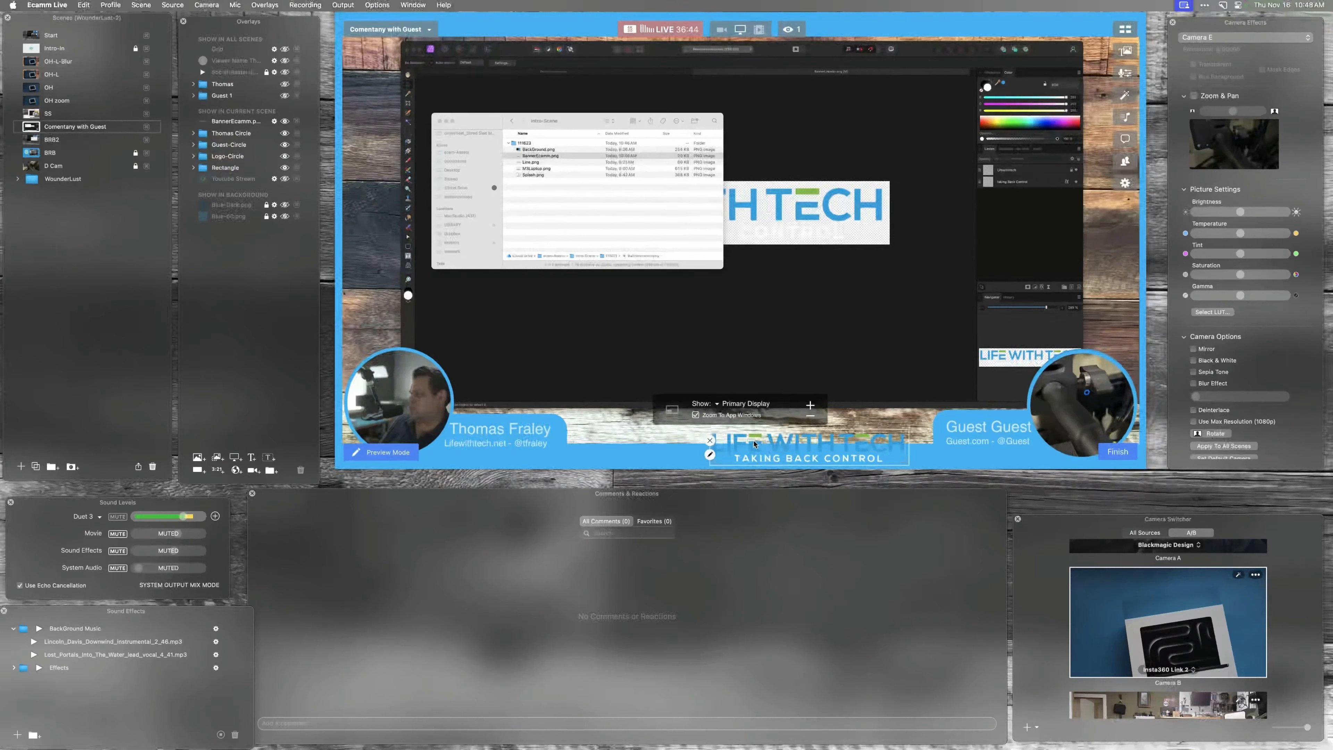
left_click_drag(754, 440, 752, 434)
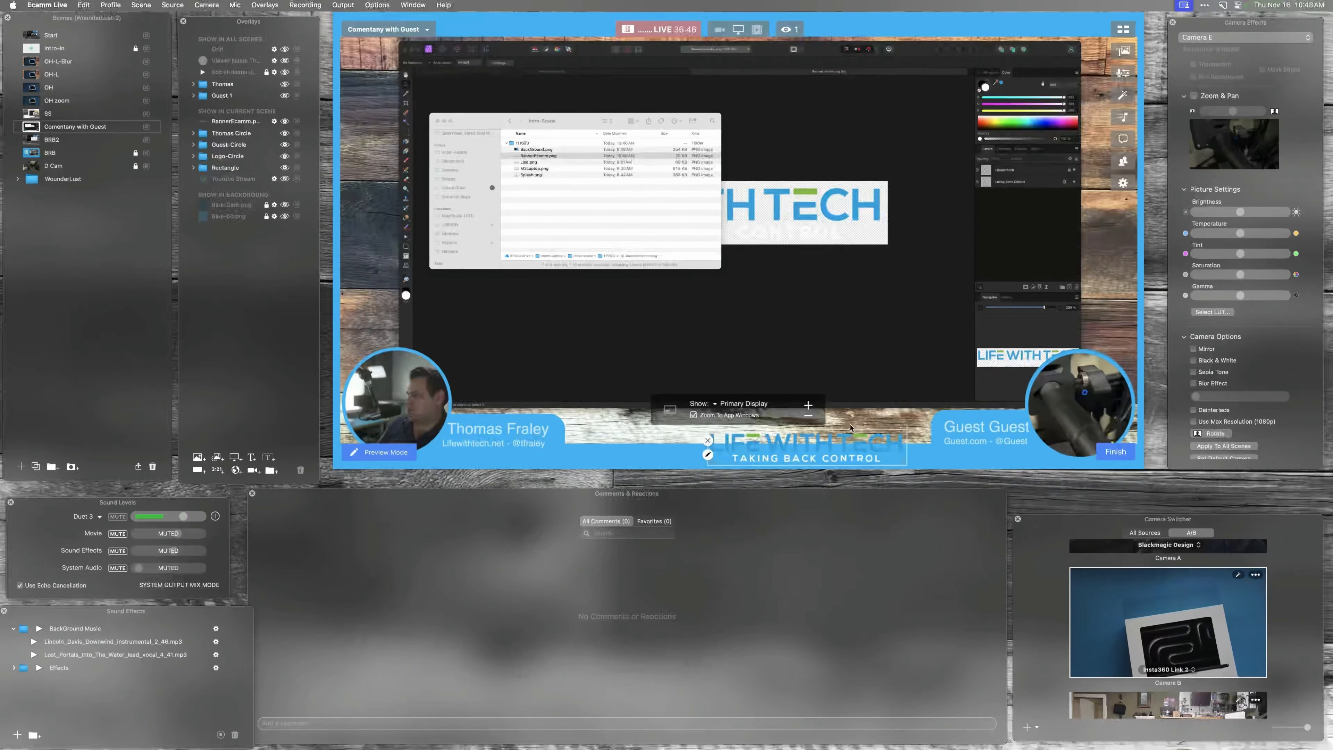
left_click_drag(849, 434, 847, 420)
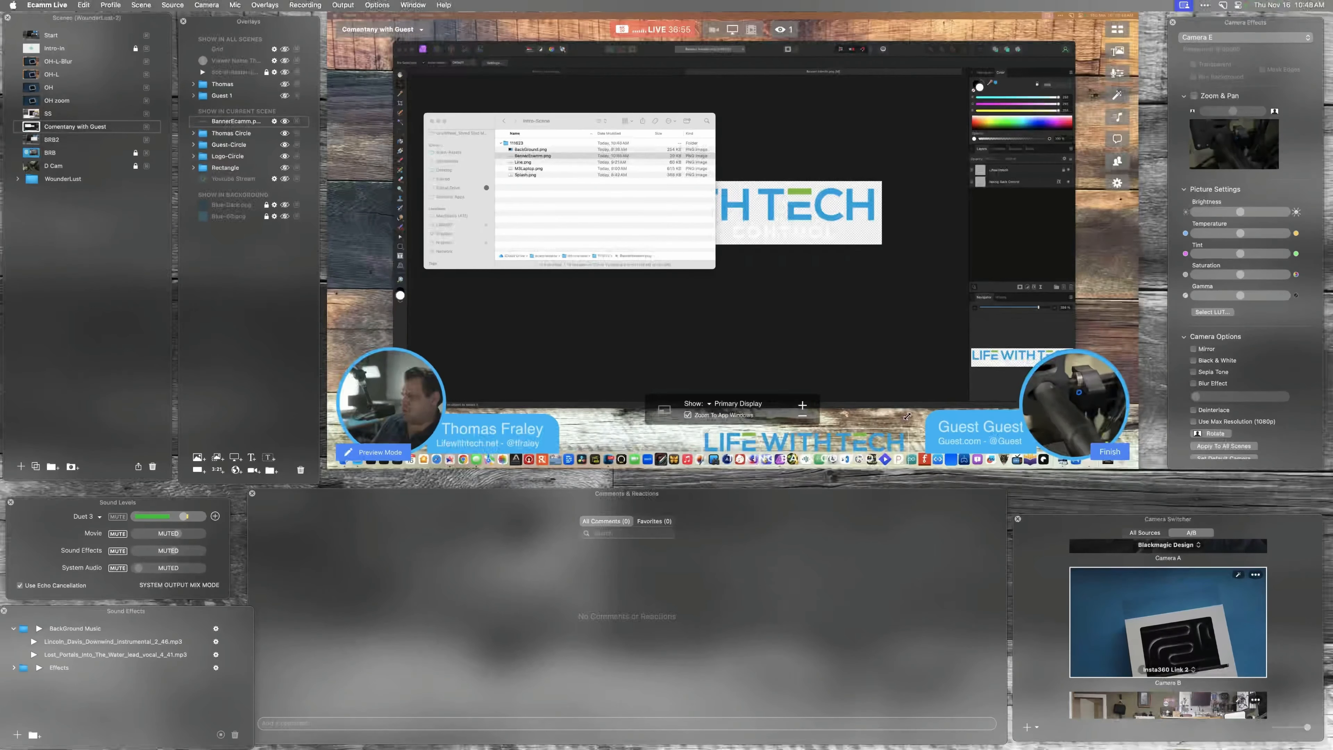
left_click_drag(705, 436, 634, 422)
left_click(284, 167)
left_click_drag(695, 428, 703, 439)
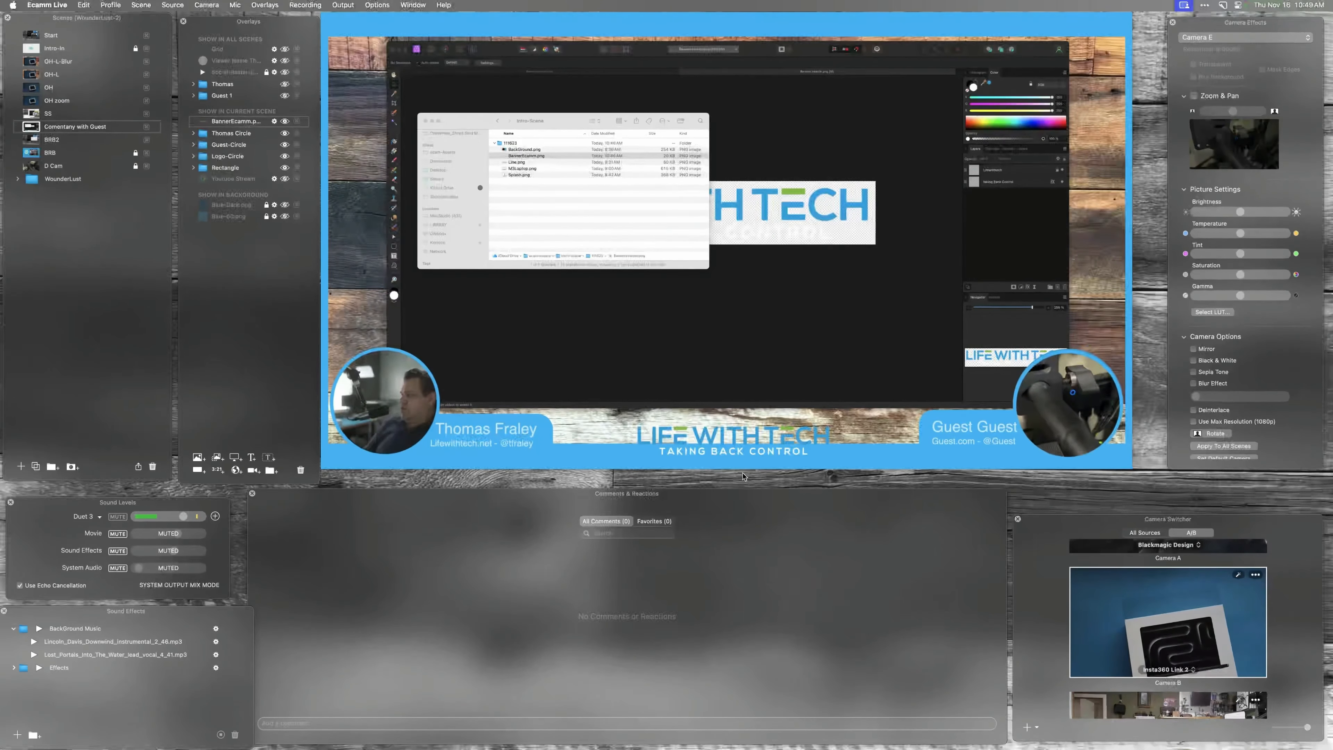
Switch to the Life With Tech banner document in Affinity Photo and try a rectangular marquee selection around the artwork.
left_click(695, 208)
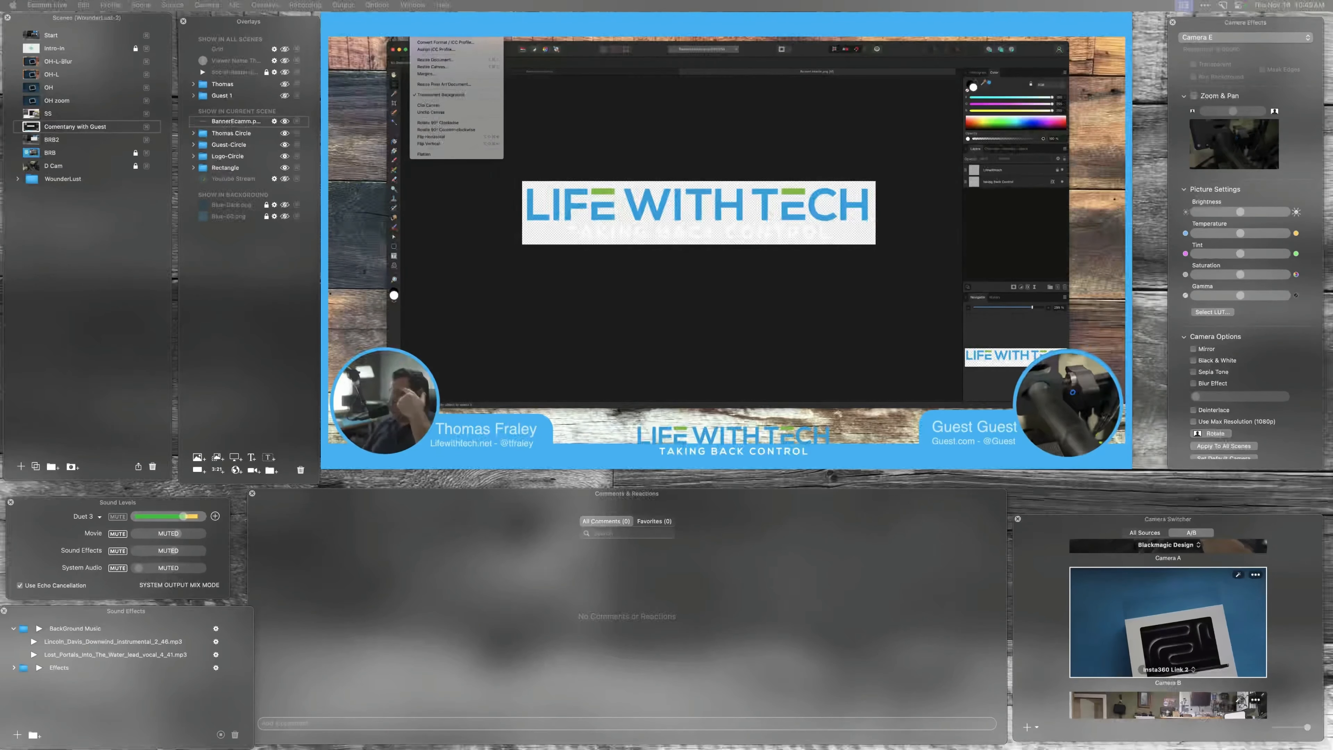
left_click(629, 223)
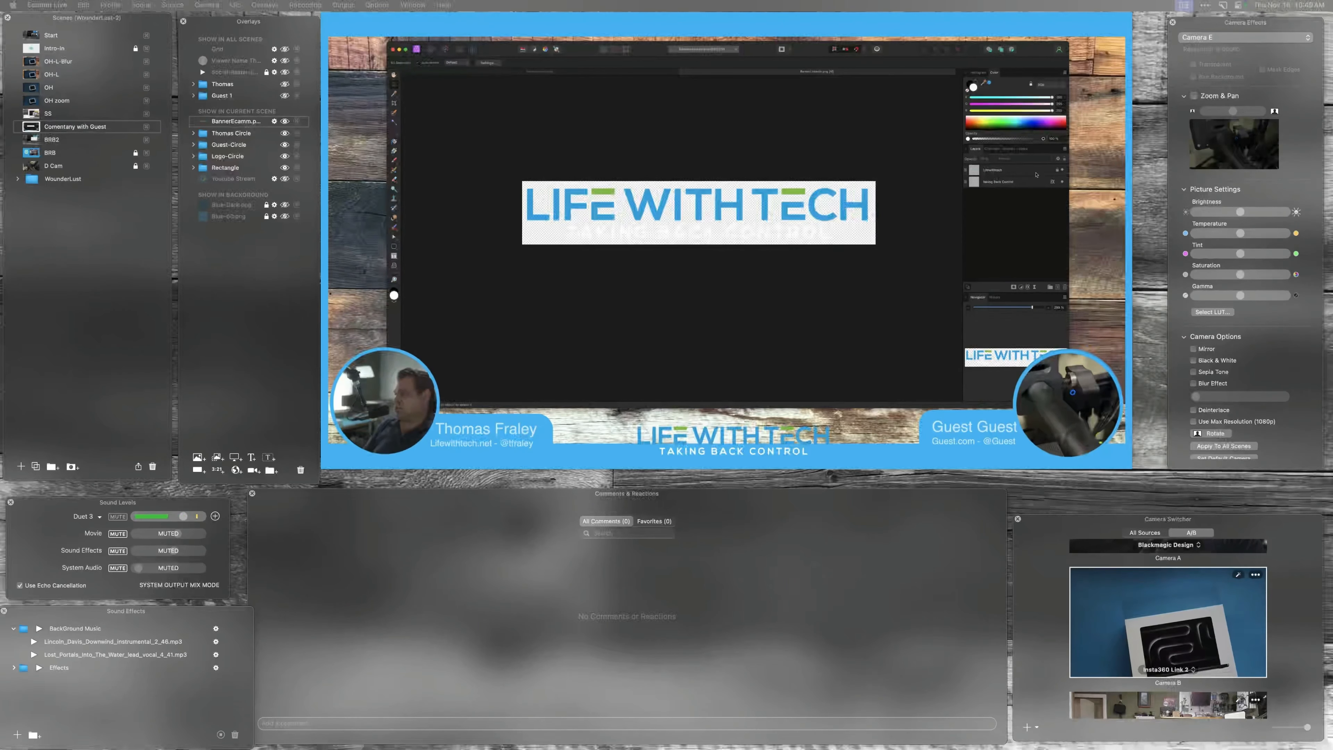
mouse_move(993, 422)
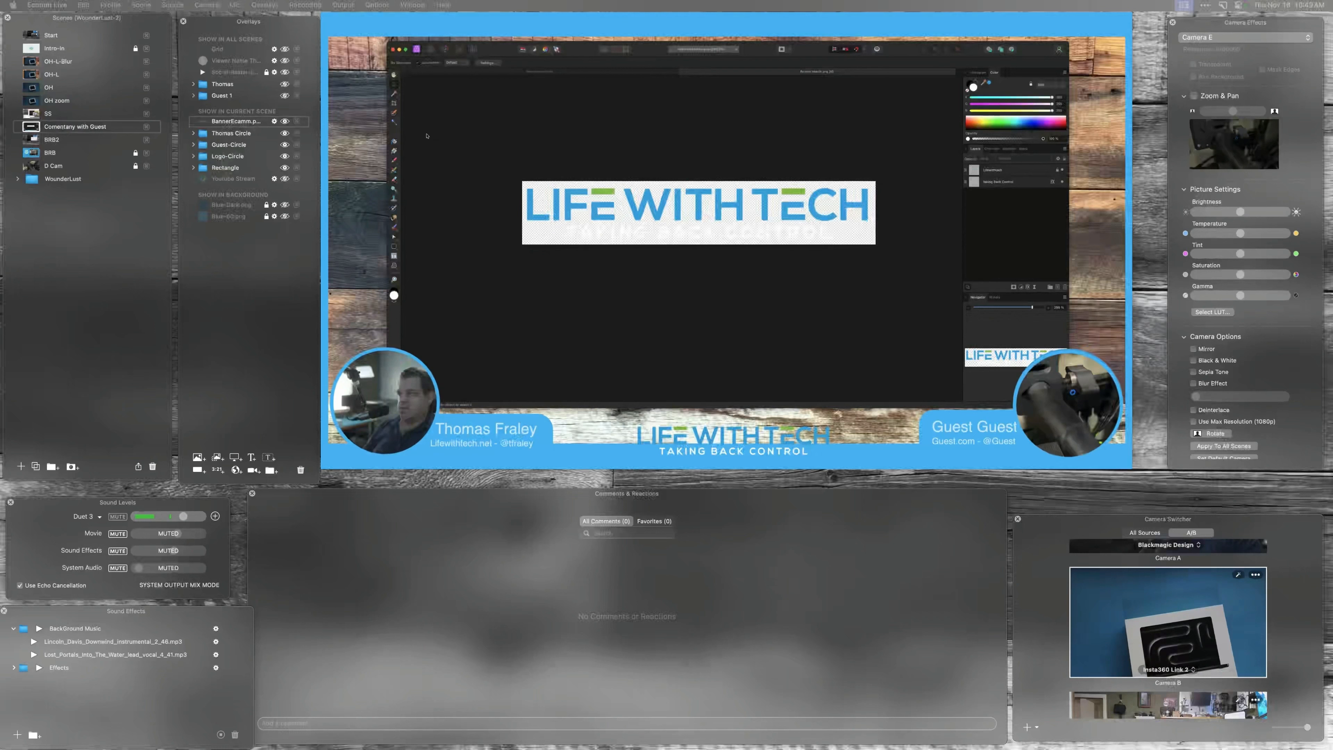
left_click_drag(507, 162, 673, 216)
key("m")
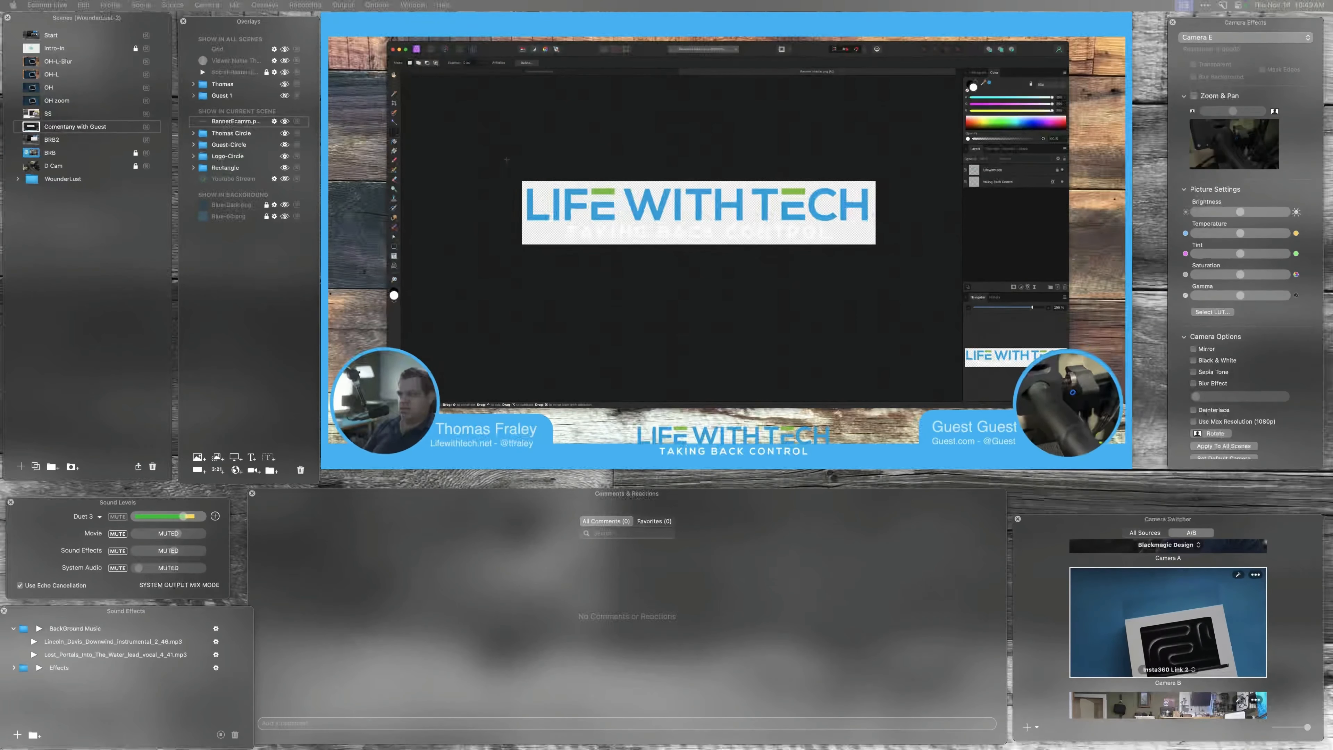
left_click_drag(879, 220, 878, 223)
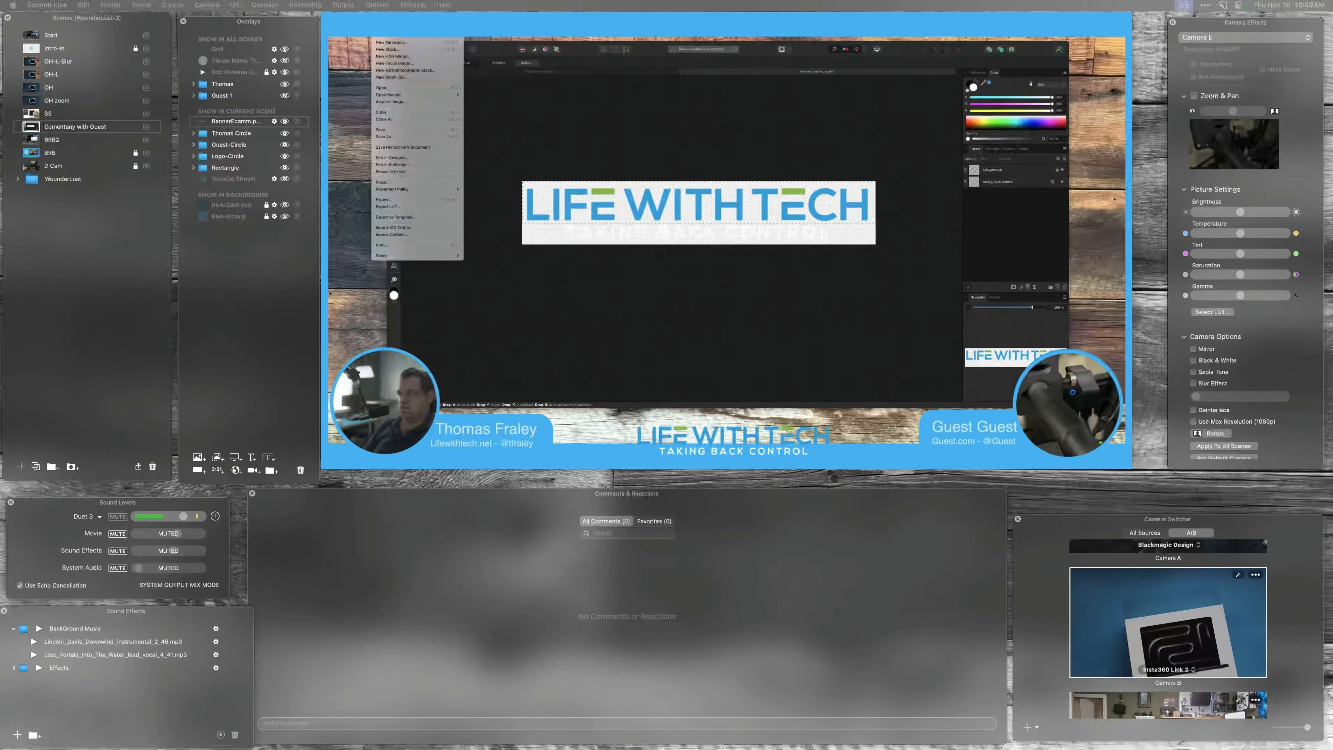
Open the green TAKING BACK CONTROL text as a separate document and try a black colour overlay on its layer.
key("super+n")
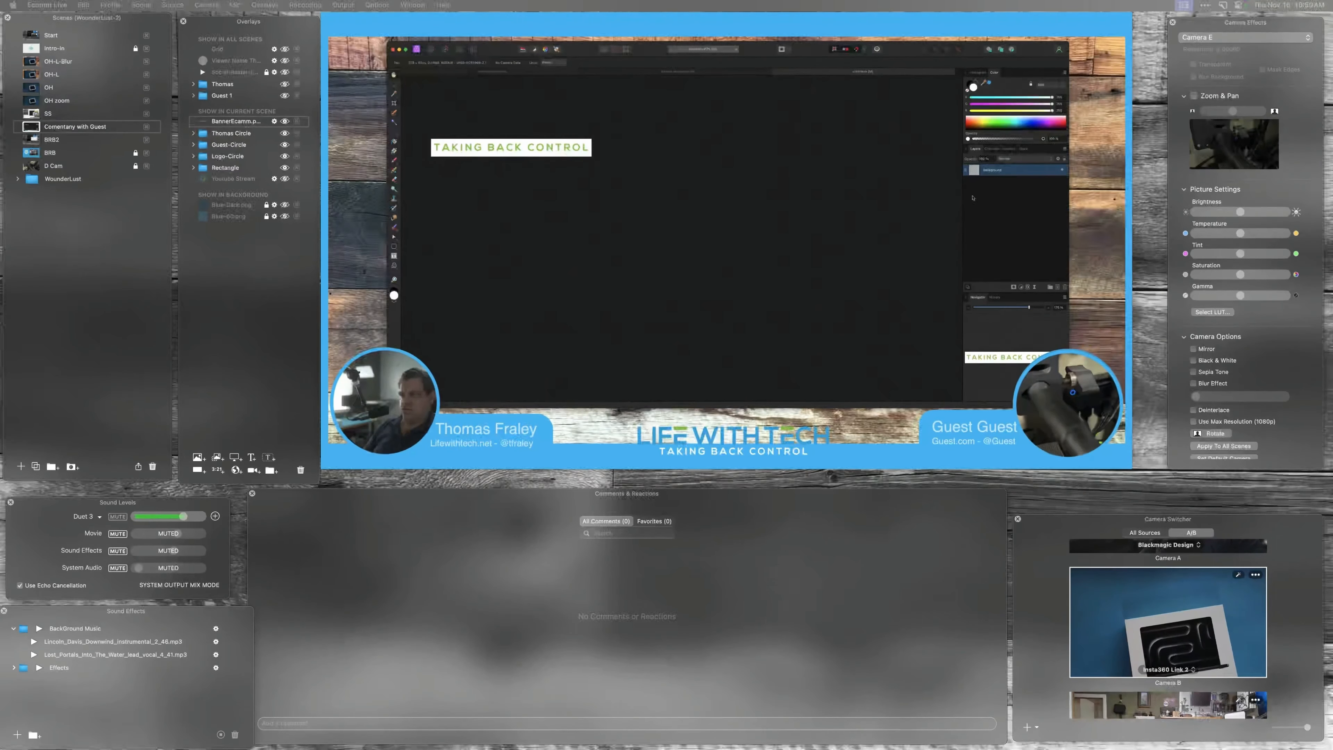
left_click(1028, 287)
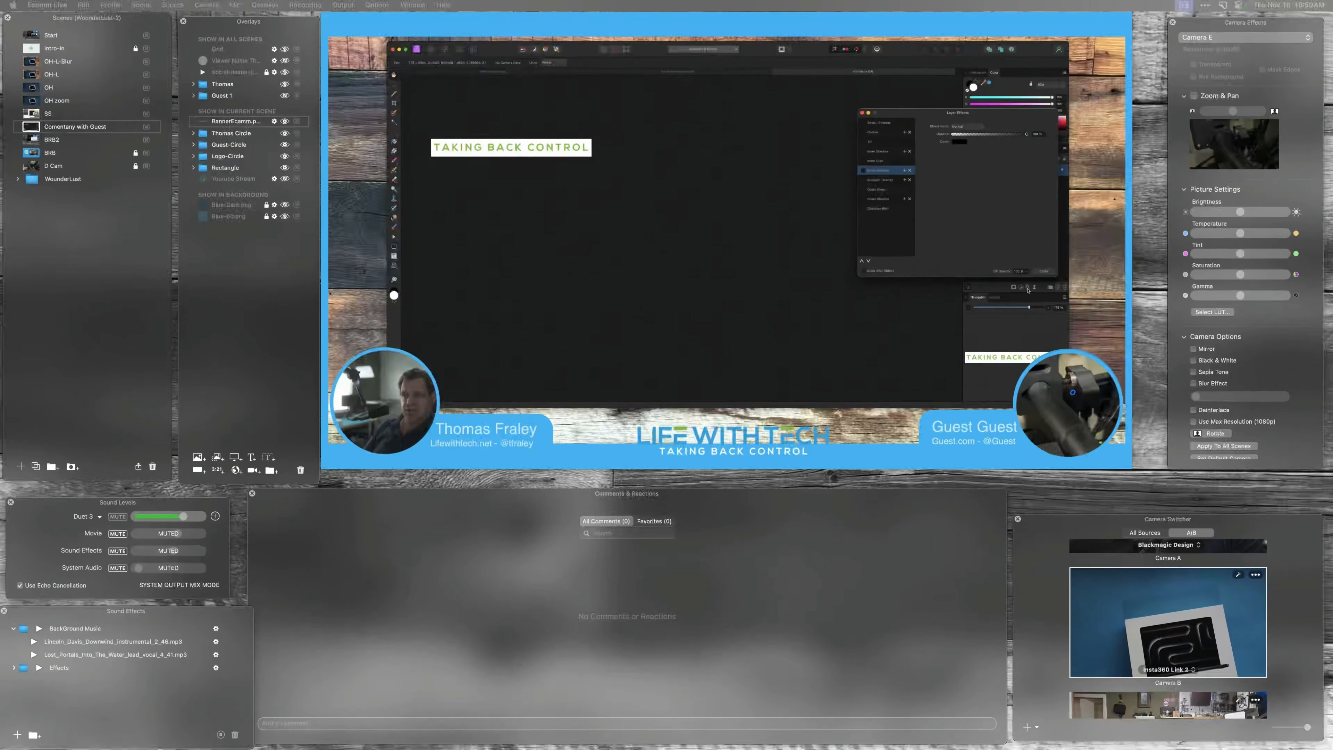
left_click(864, 170)
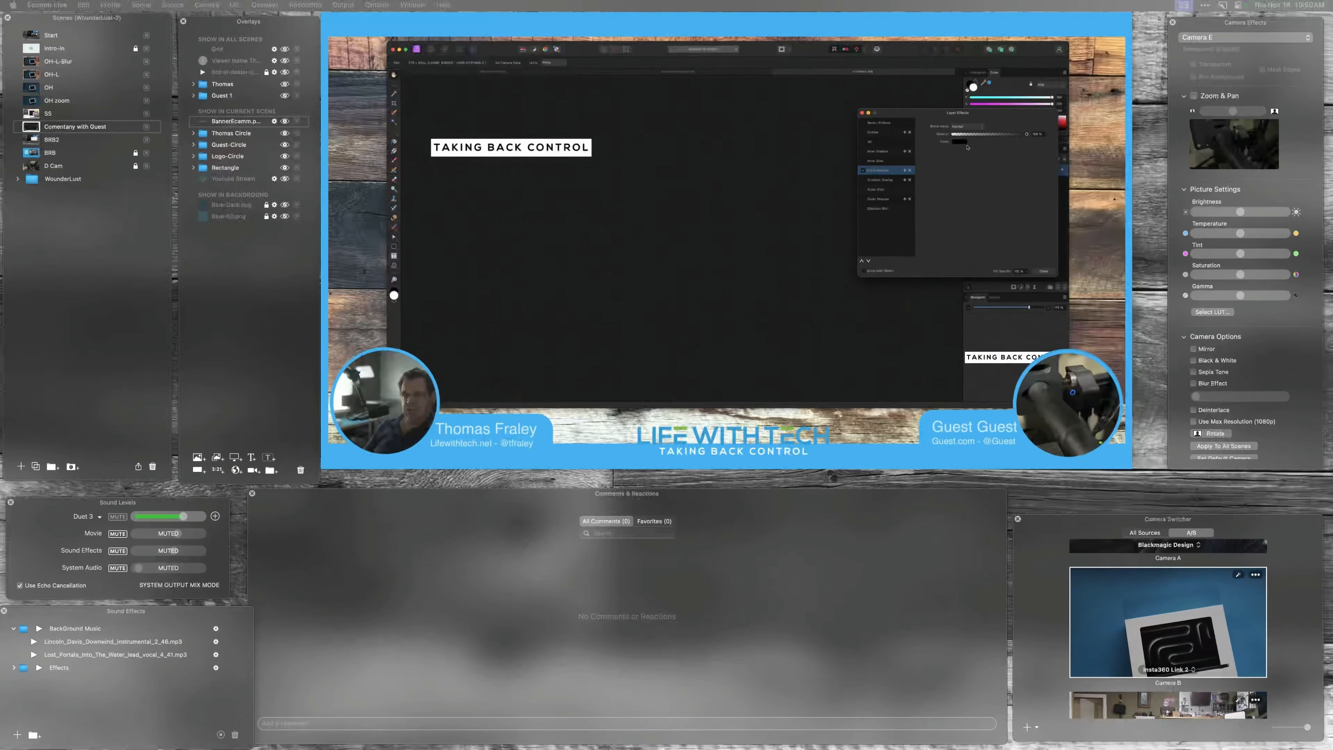
left_click(964, 142)
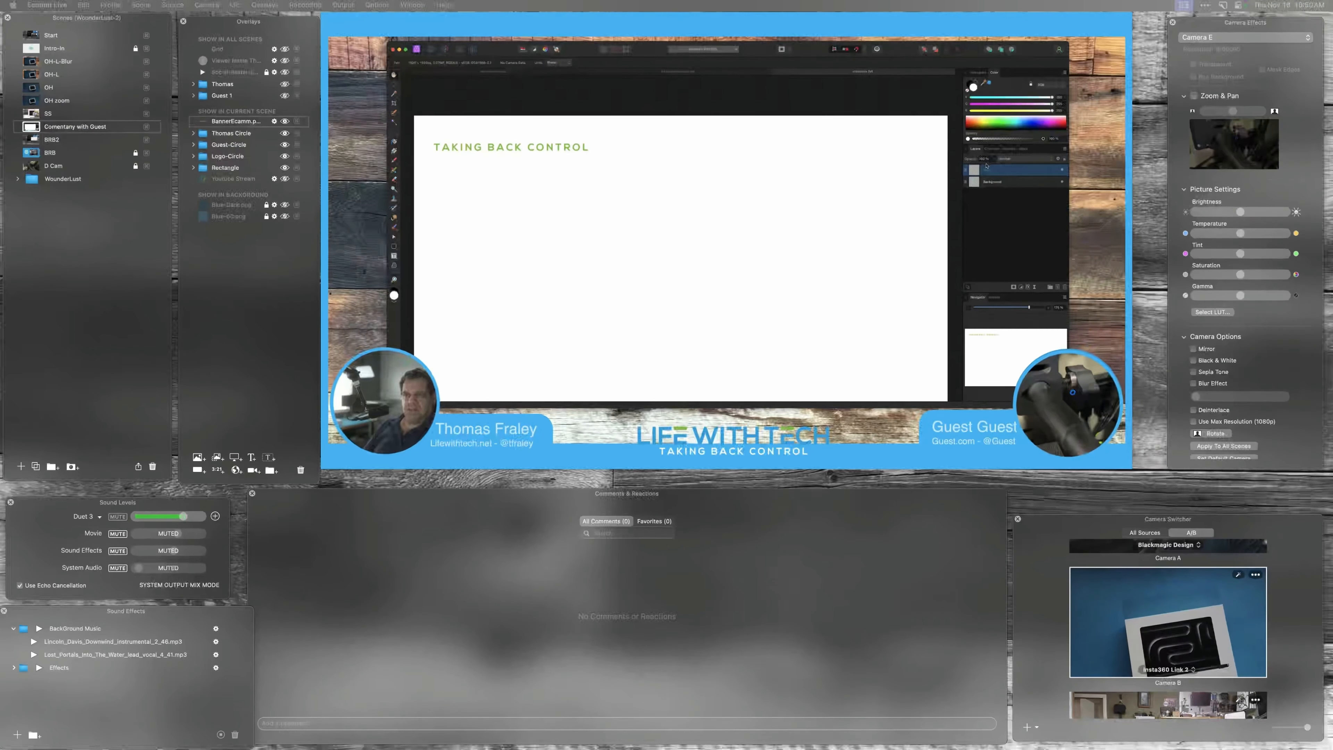
left_click_drag(986, 167, 989, 189)
left_click(990, 174)
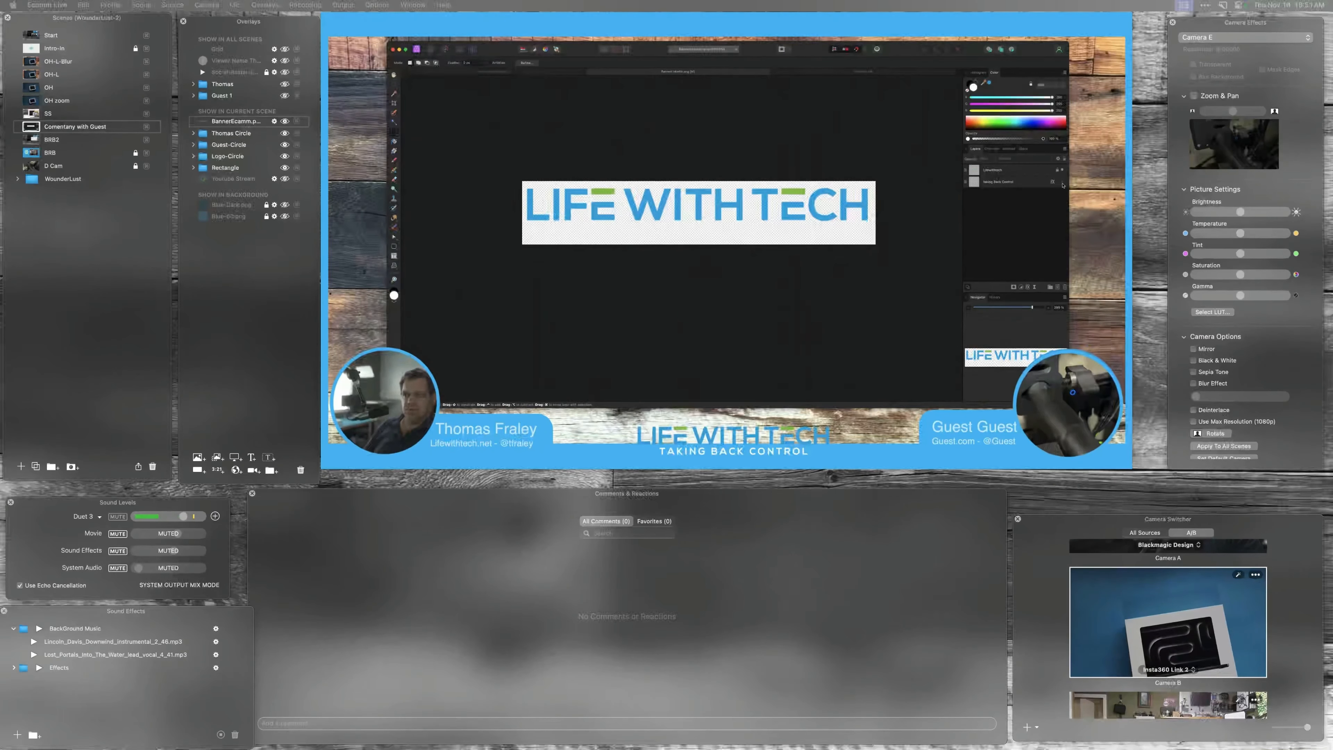
Export the banner document with only the LIFE WITH TECH layer shown as a PNG named Lifewithtech-Banner.
left_click(381, 22)
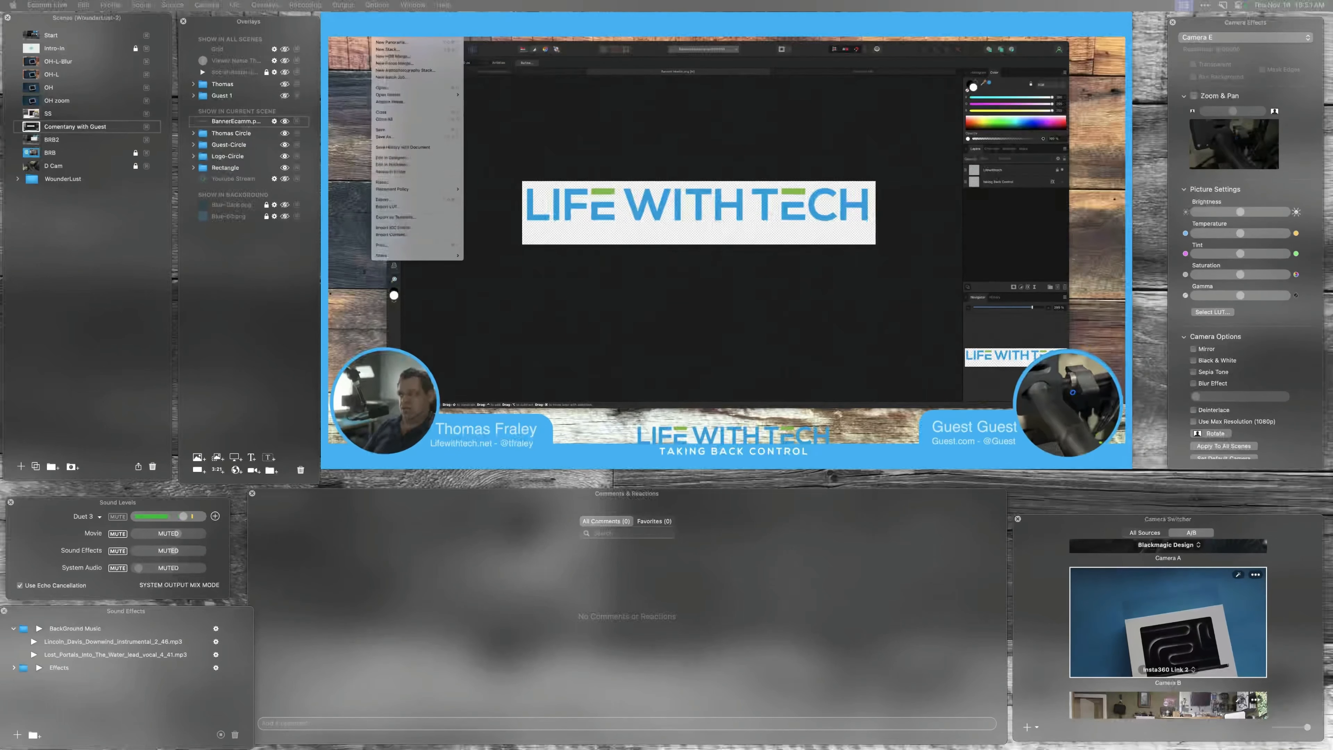
left_click(409, 200)
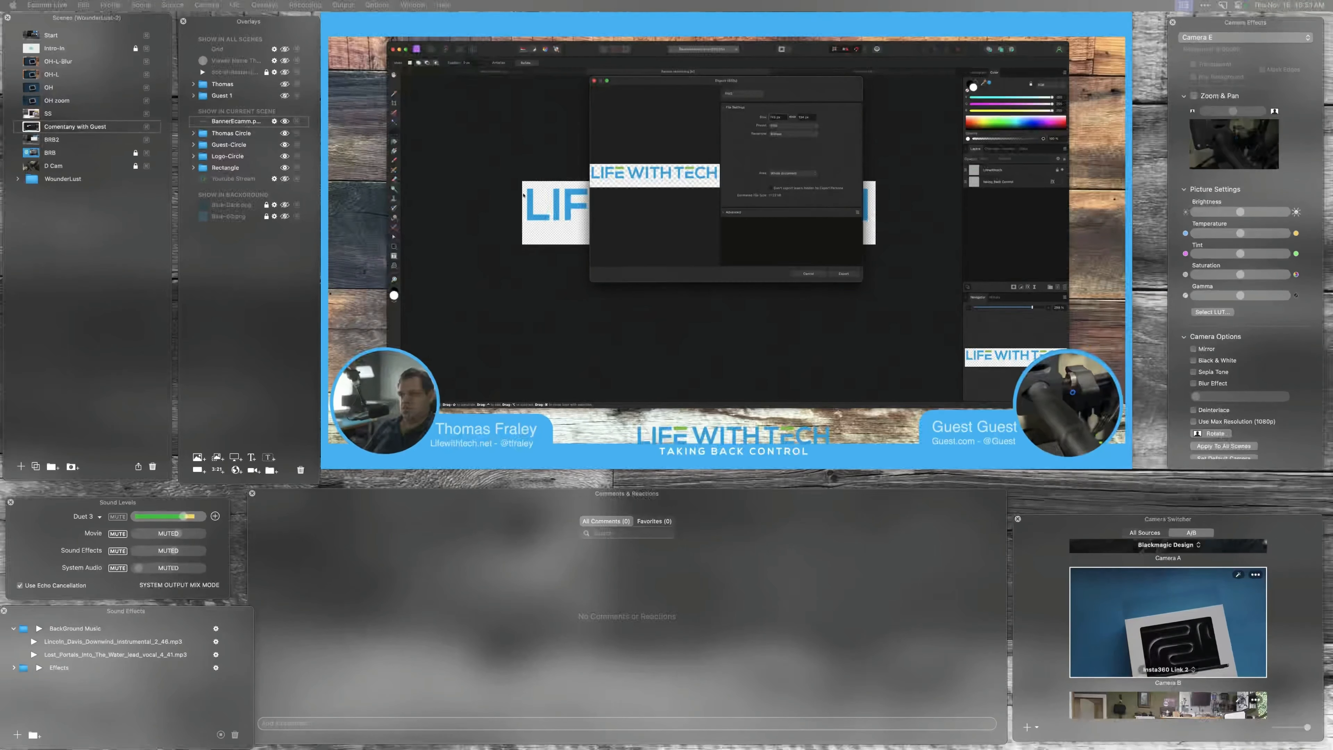
key("Return")
type("Lifewithtech-Banner")
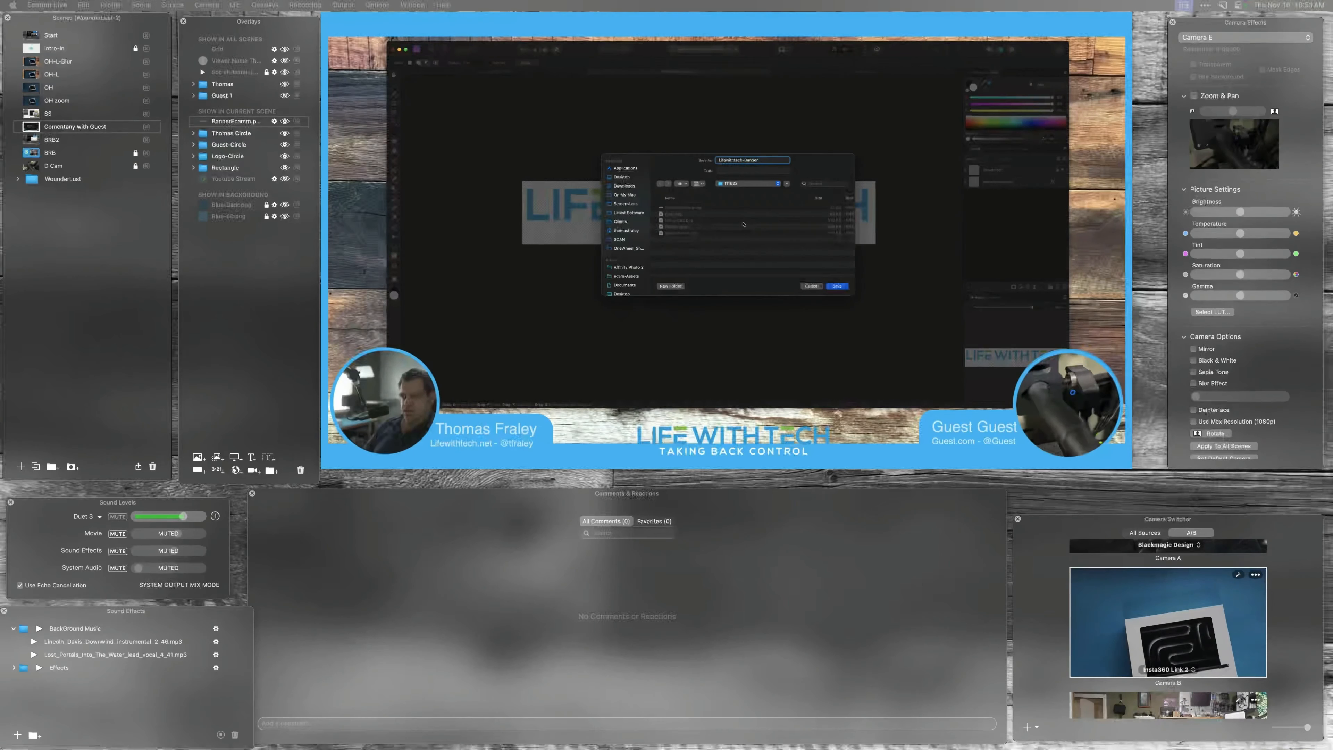
key("Return")
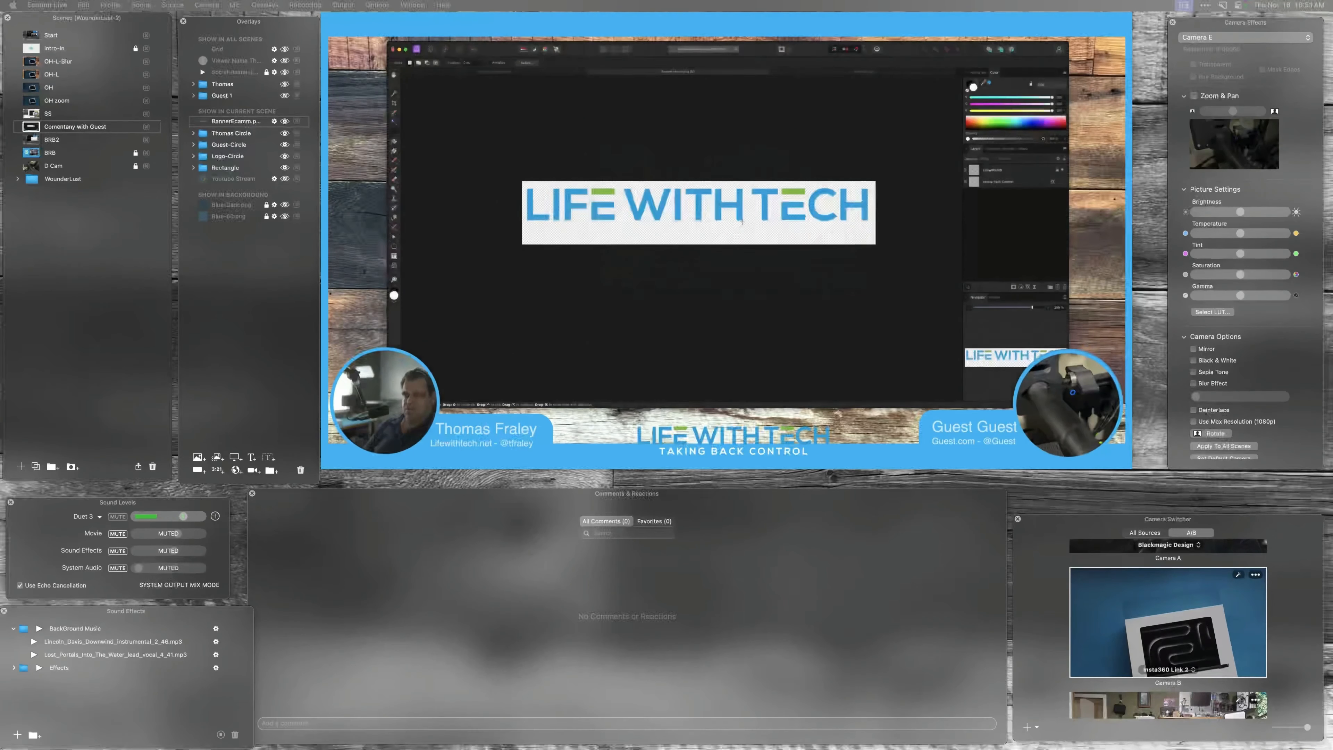
Show only the Taking Back Control layer and export it as a PNG named TakingbackControl-Banner.
left_click(1062, 182)
left_click(1062, 170)
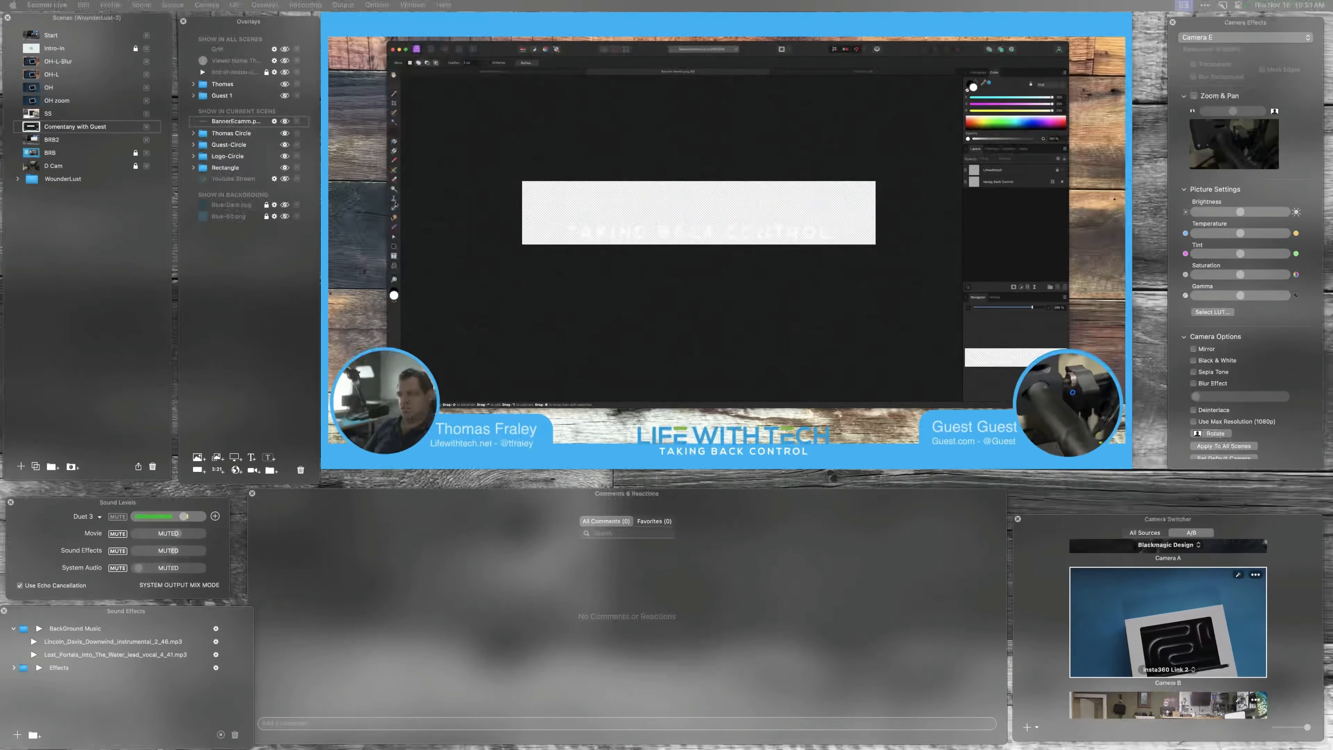
left_click(396, 204)
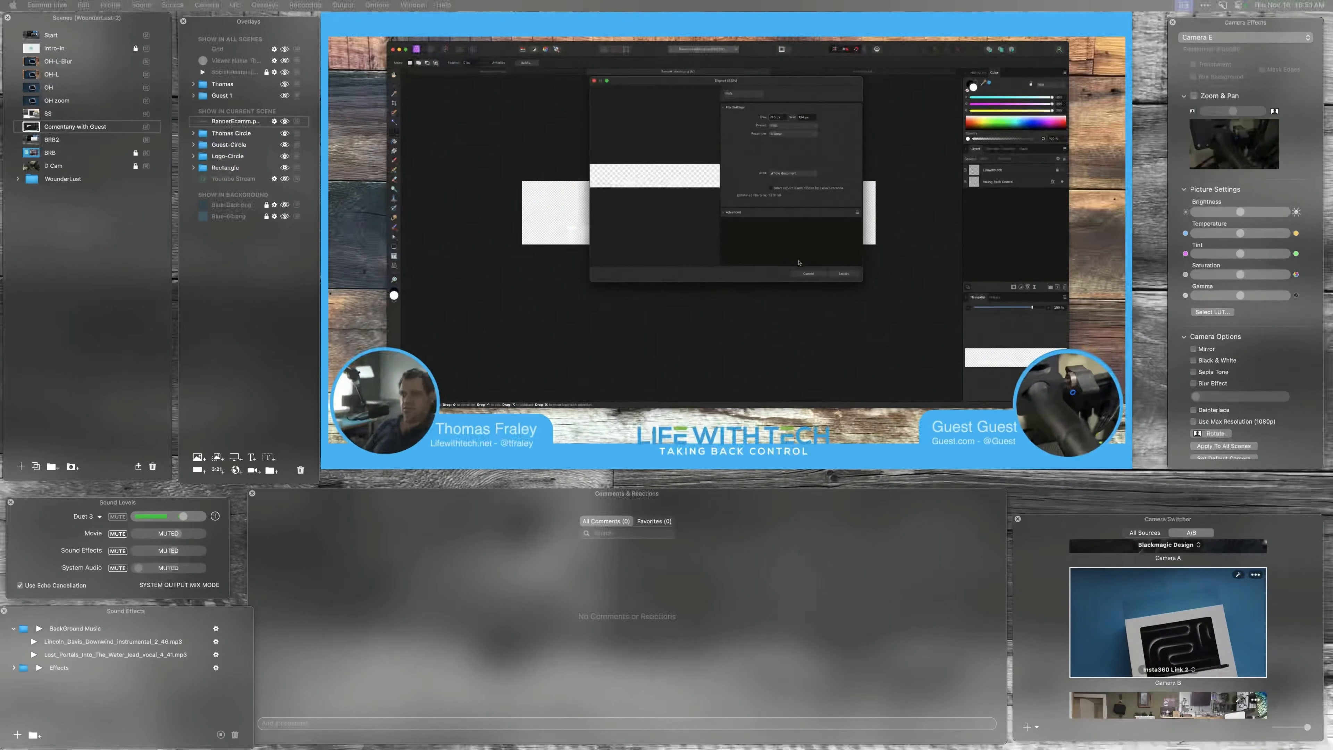
key("Return")
type("Takingback")
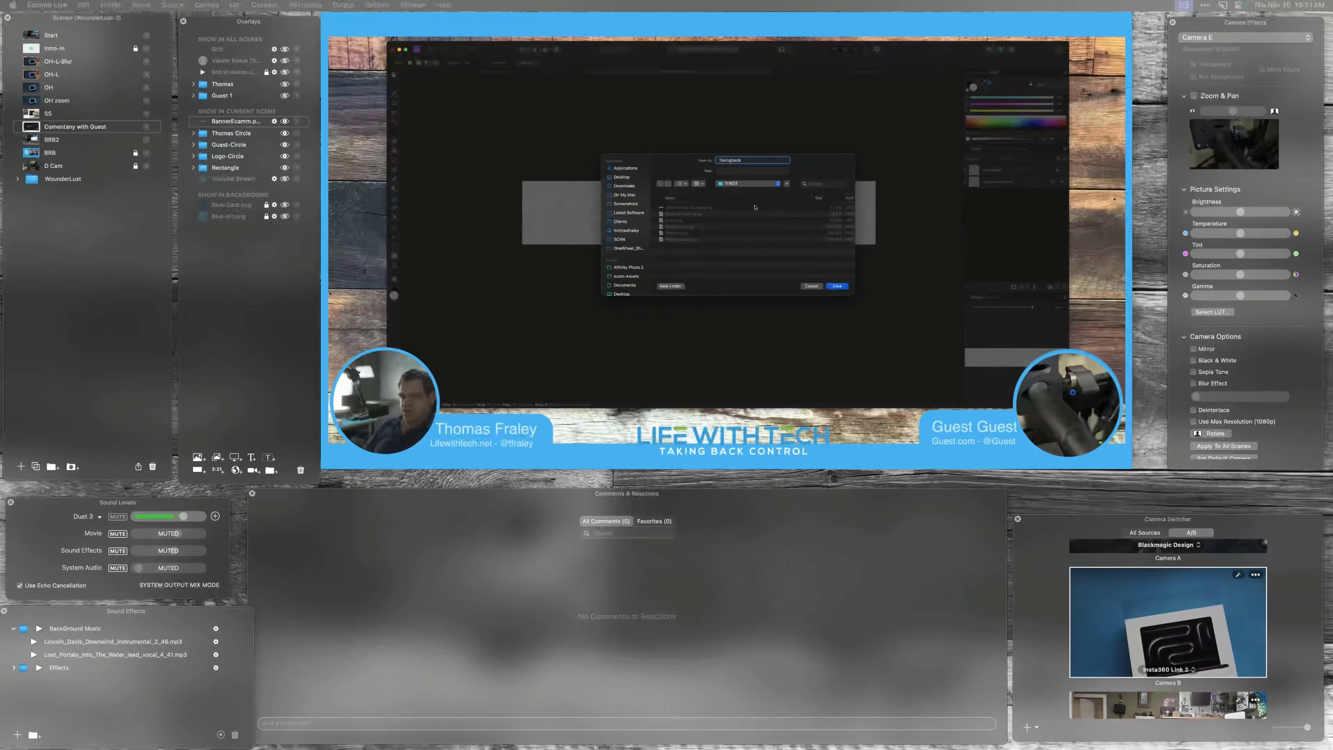
type("Control-Banner")
key("Return")
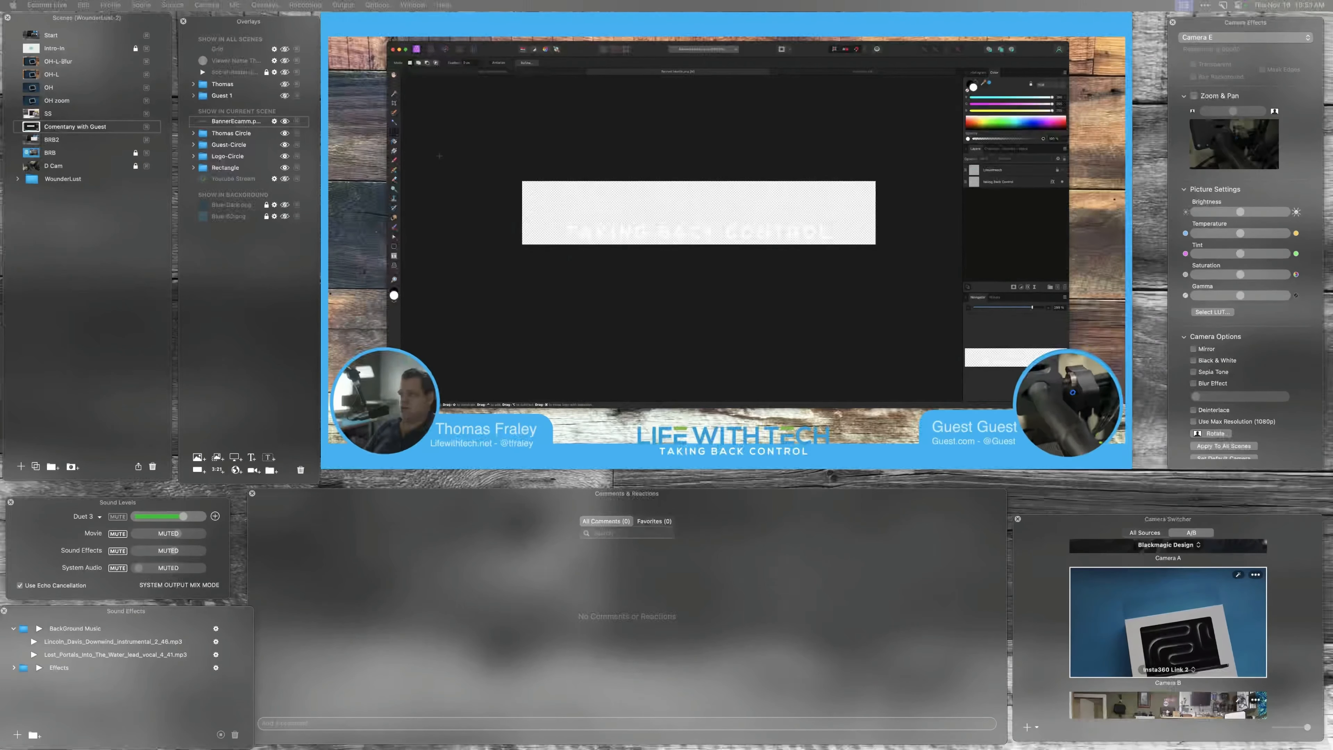
Bring the Finder window with the exported banners forward and delete the BannerEcamm.png overlay from the commentary scene.
key("super+Tab")
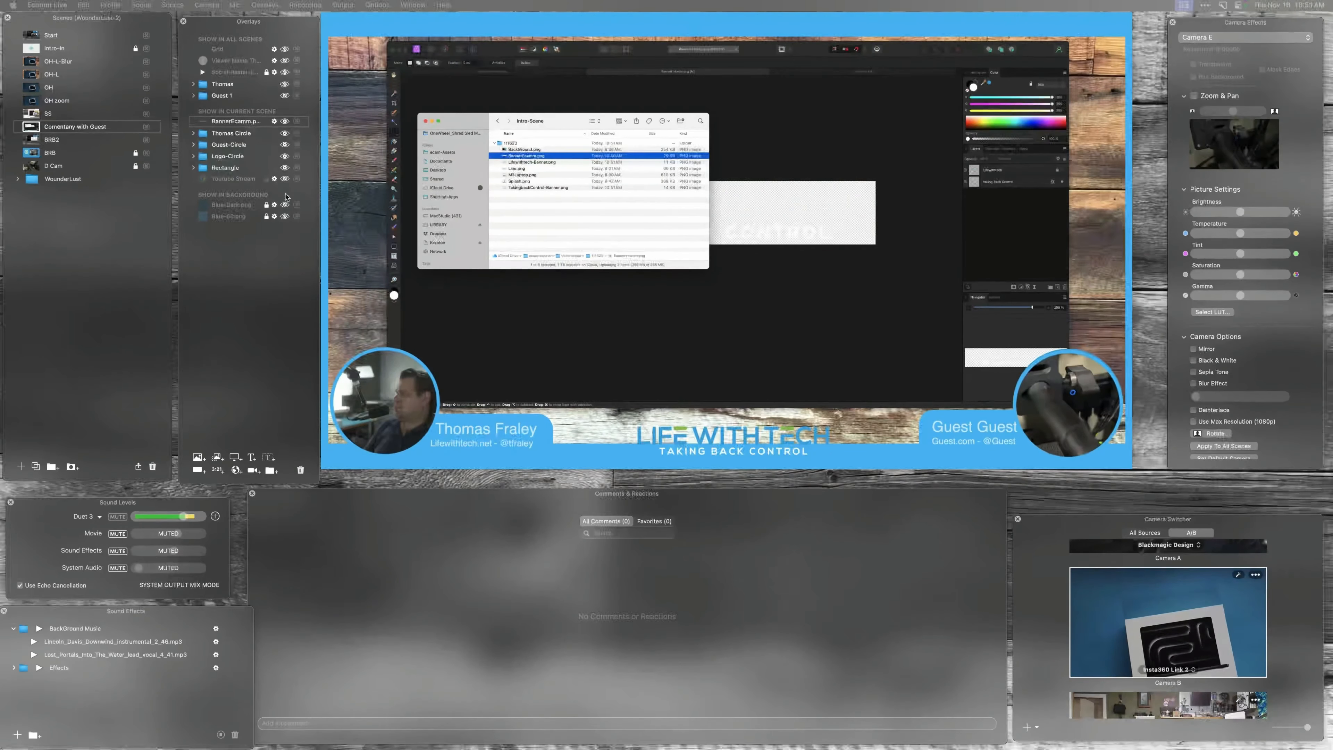
left_click(301, 470)
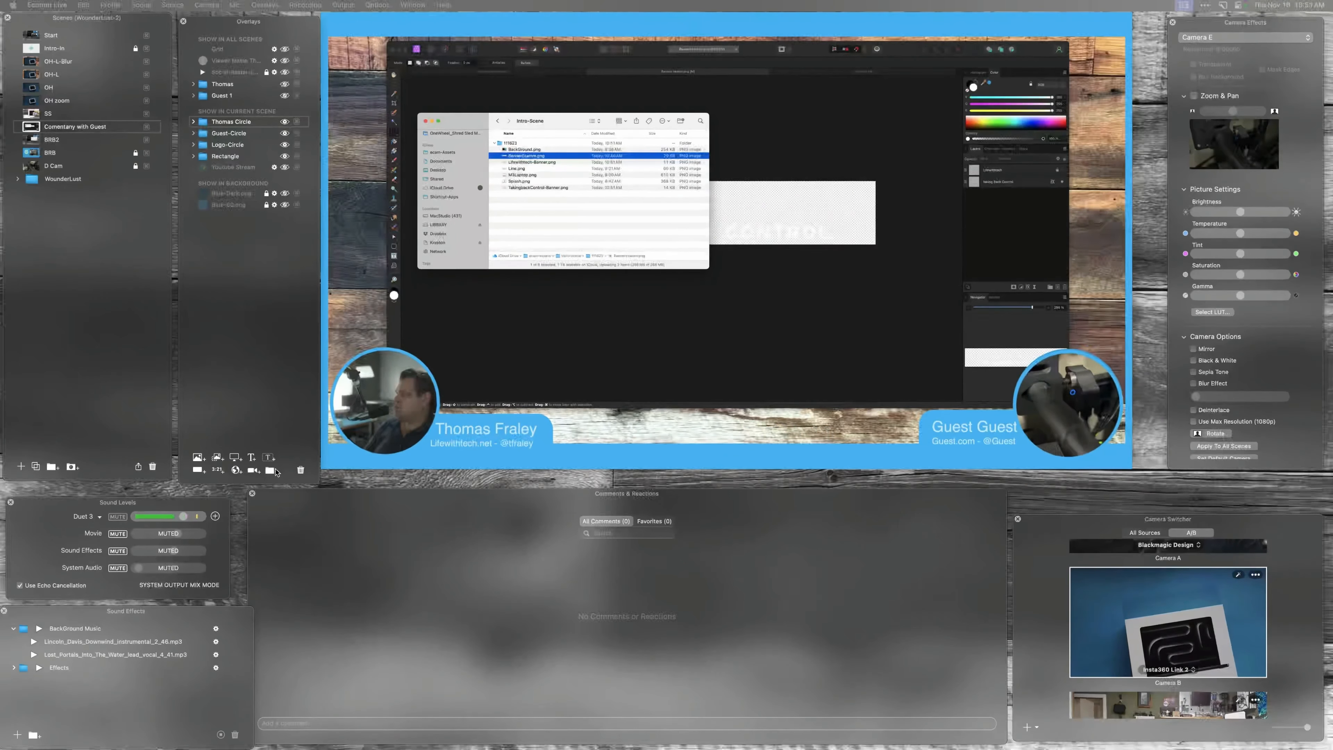
Create an overlay group named Lifewithtech-Banner and move it above the host's circle group in the current scene.
left_click(271, 471)
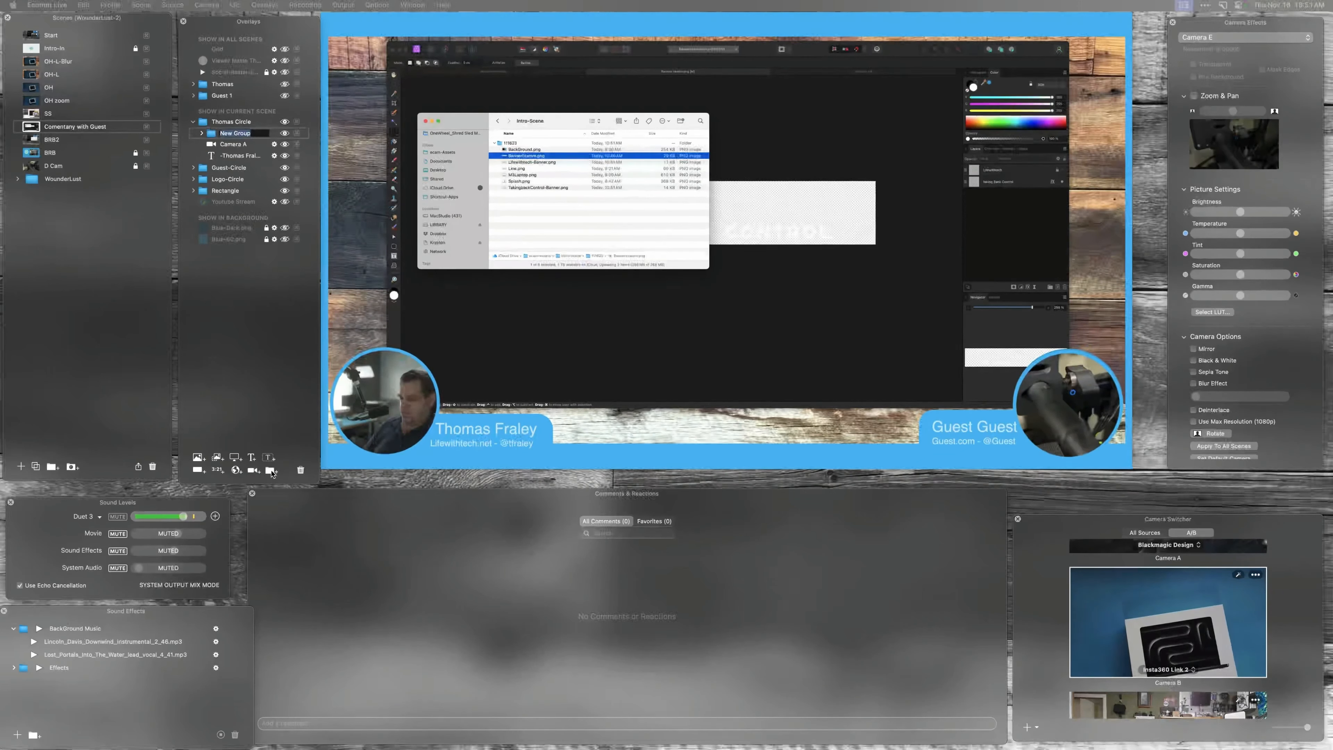
type("Lifew")
type("ithtech-Banner")
key("Return")
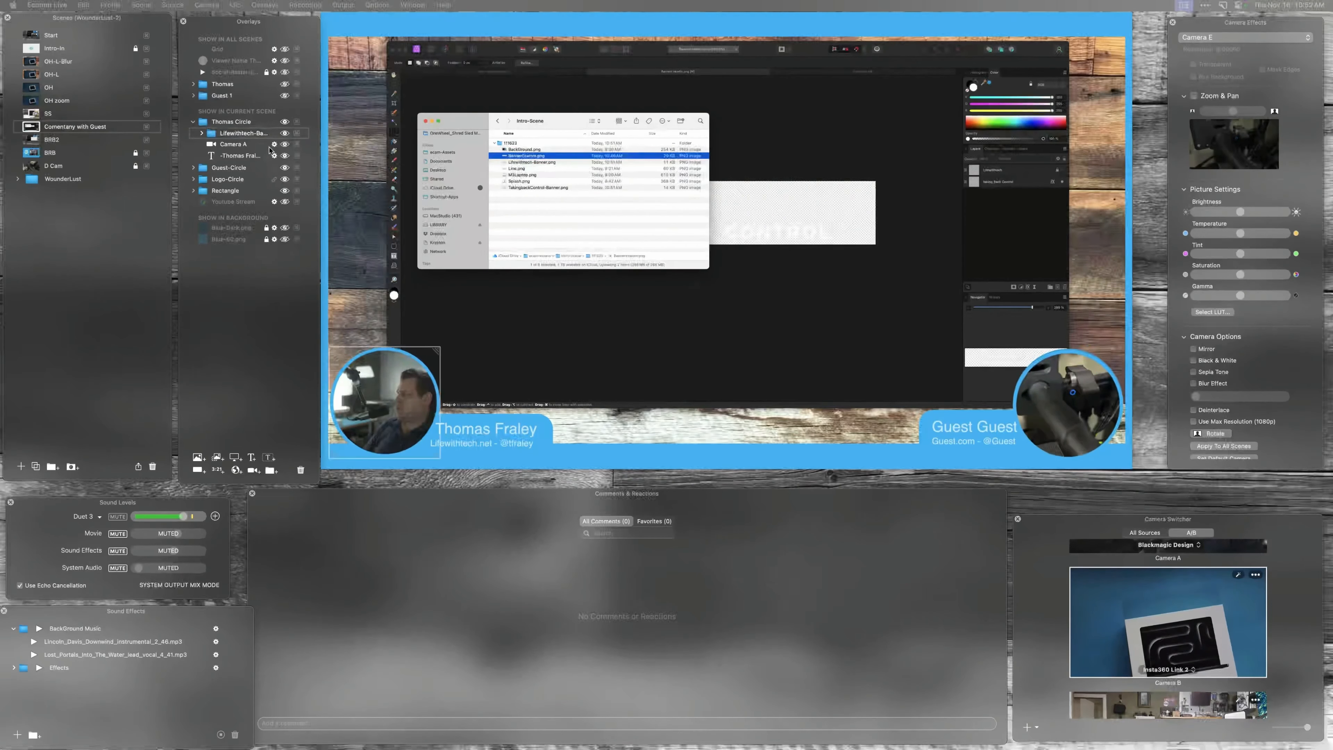
left_click_drag(255, 136, 236, 124)
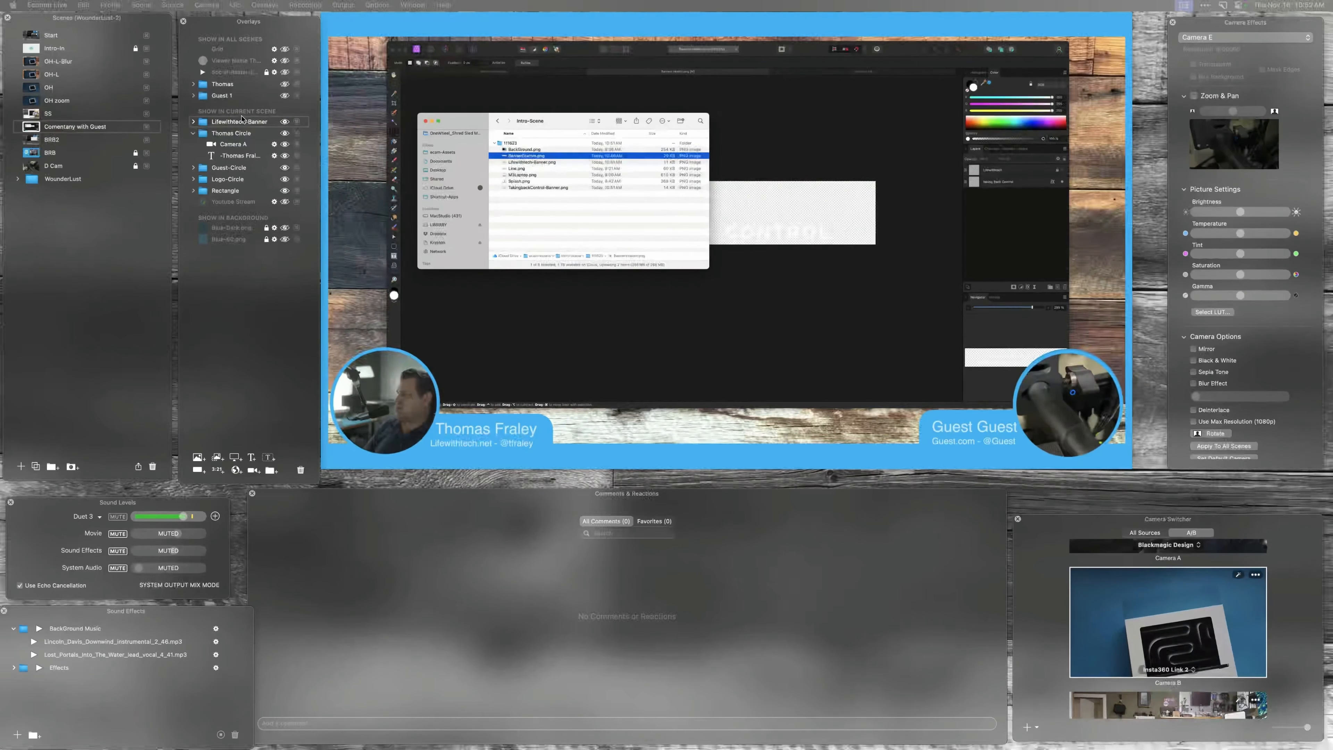
Preview Lifewithtech-Banner.png, then add it and TakingbackControl-Banner.png from Finder to the Lifewithtech-Banner overlay group.
left_click(542, 163)
key("space")
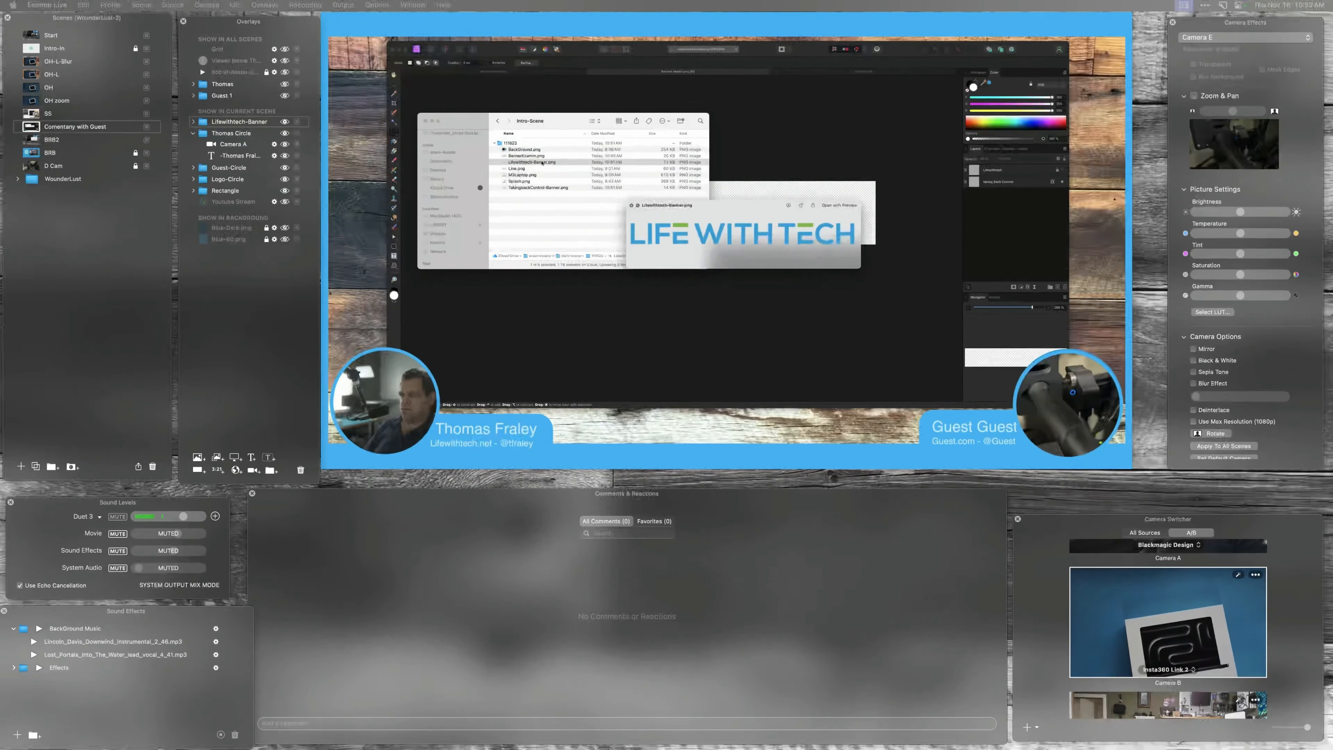
key("space")
left_click_drag(543, 162, 252, 121)
left_click_drag(558, 124, 564, 271)
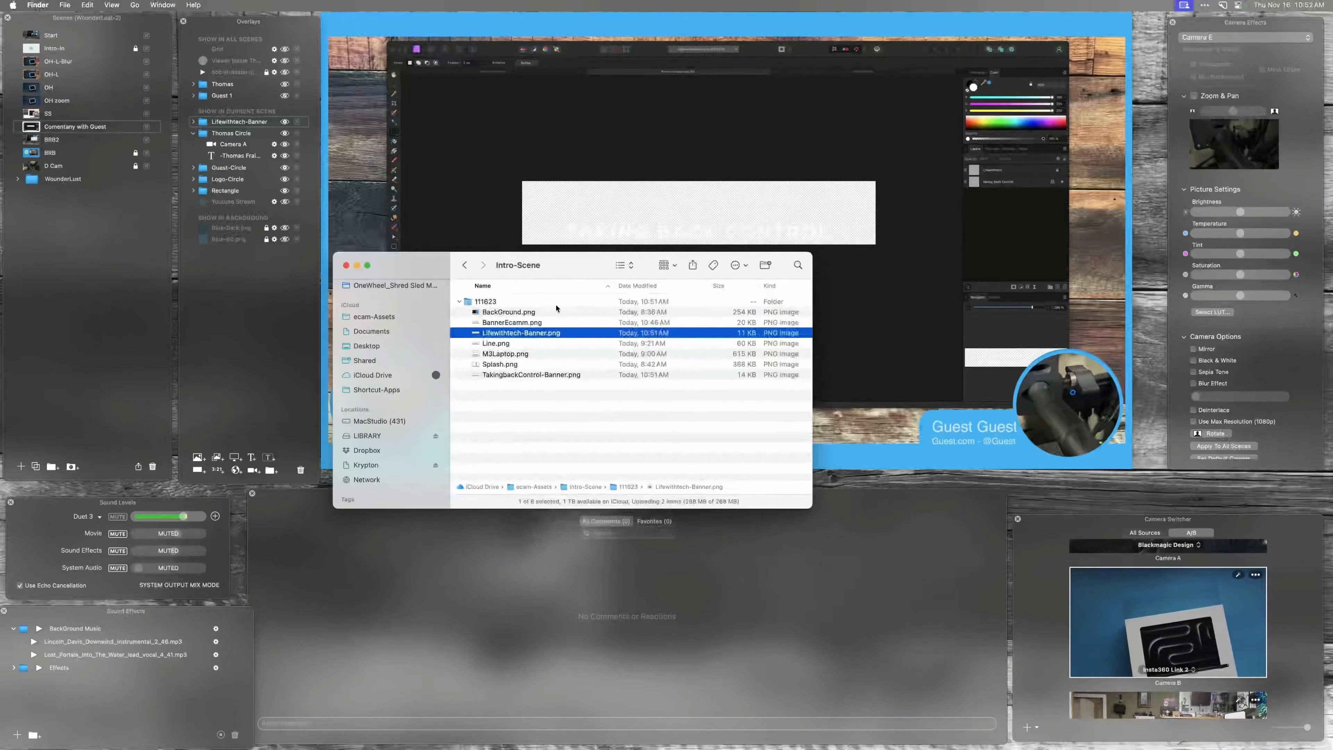
left_click_drag(543, 337, 236, 128)
left_click(193, 133)
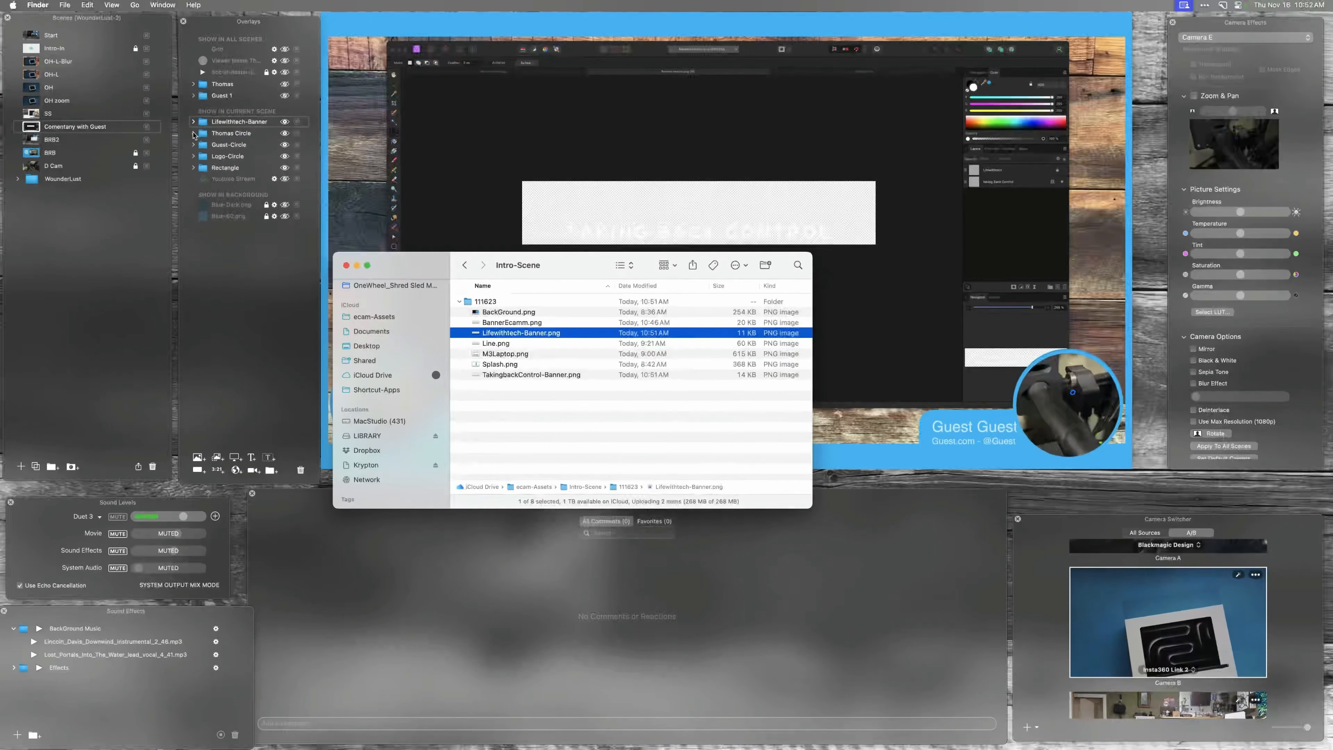
left_click(496, 343)
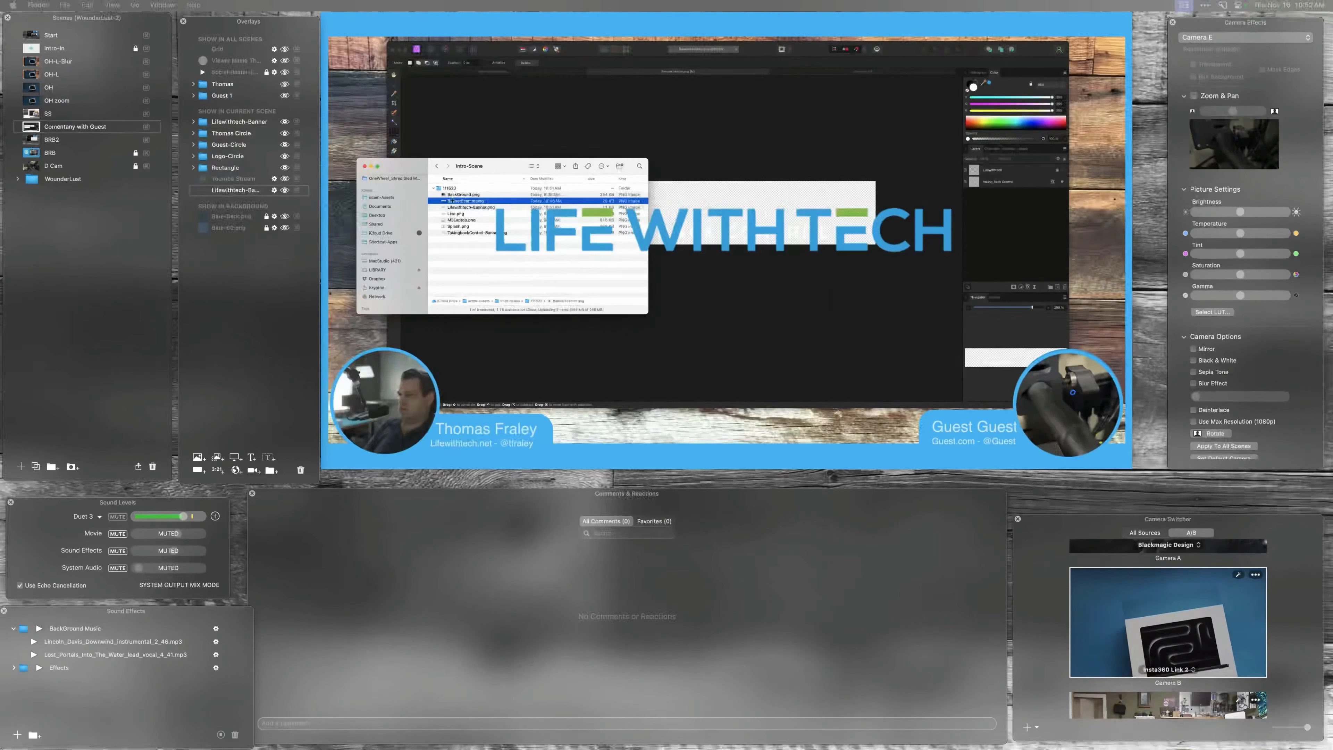
left_click_drag(464, 233, 245, 123)
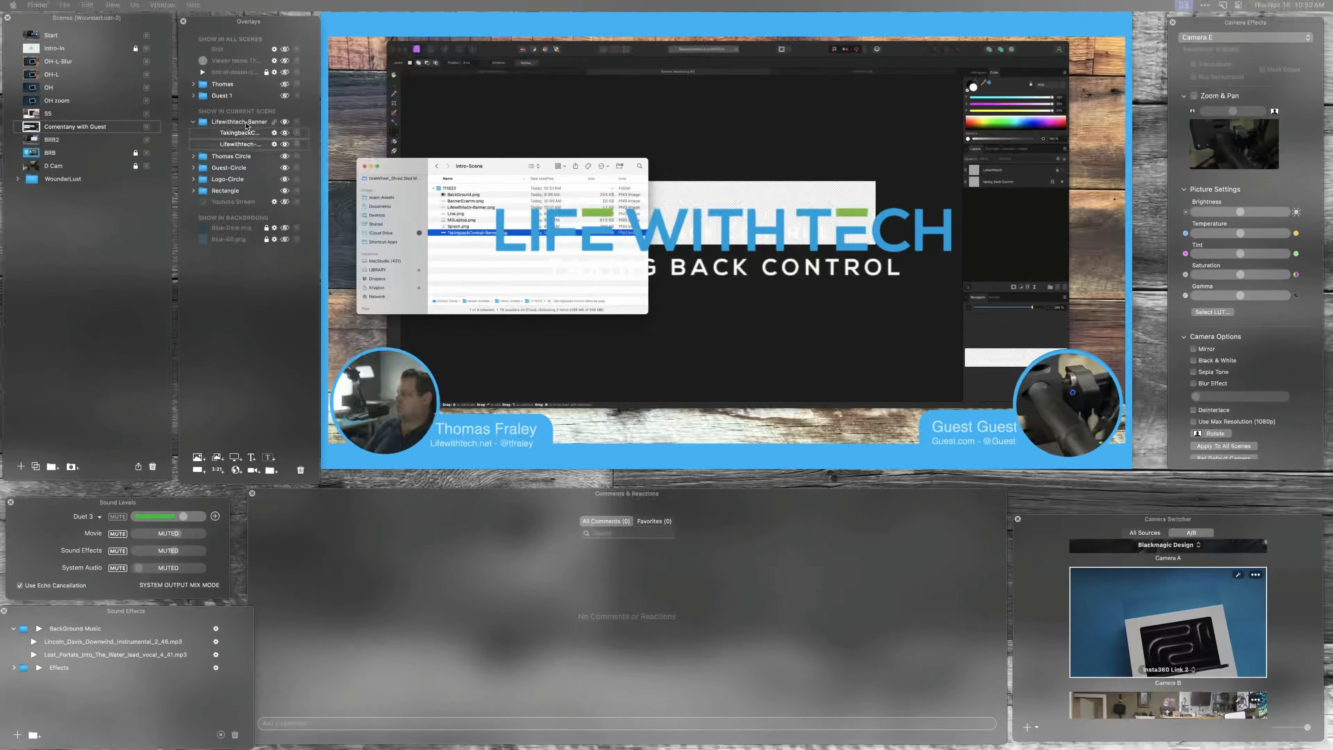
Hide the LIFE WITH TECH banner, then shrink the TAKING BACK CONTROL banner and centre it in the blue bar along the scene's lower edge.
mouse_move(740, 285)
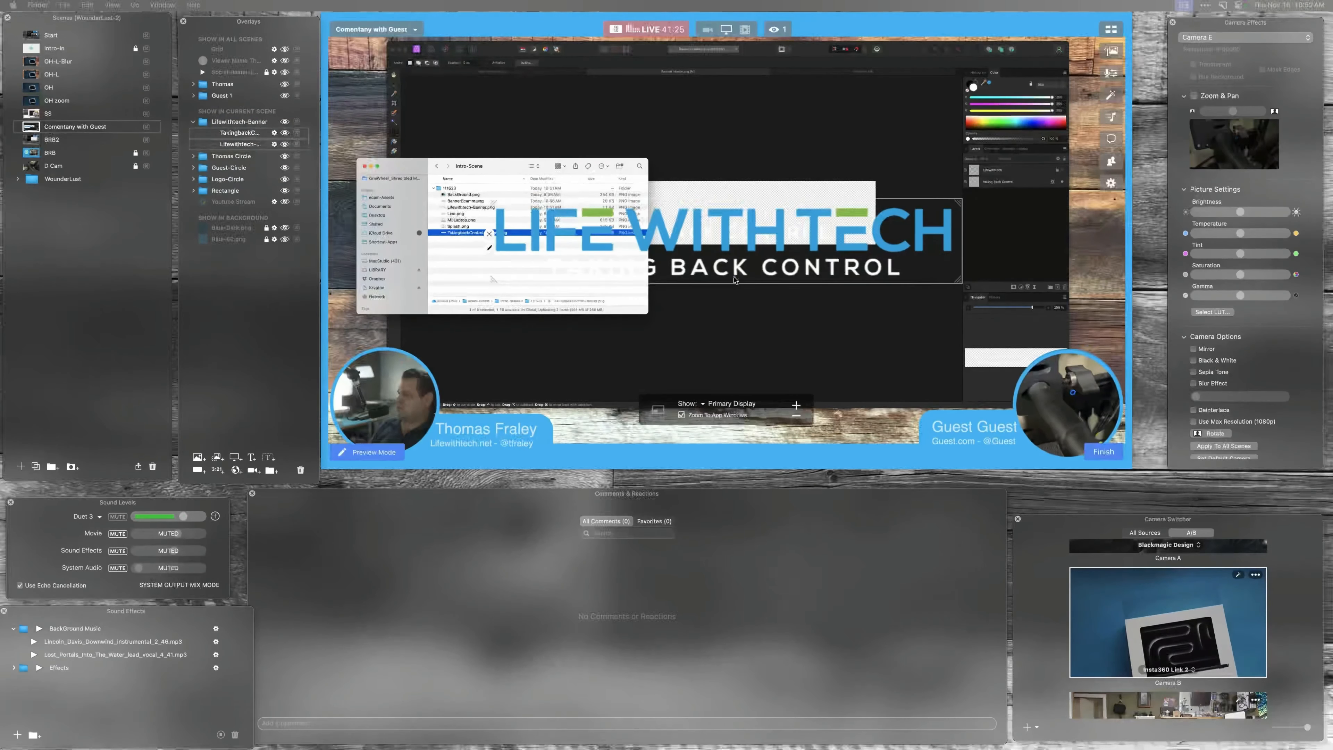
left_click(284, 133)
left_click(285, 133)
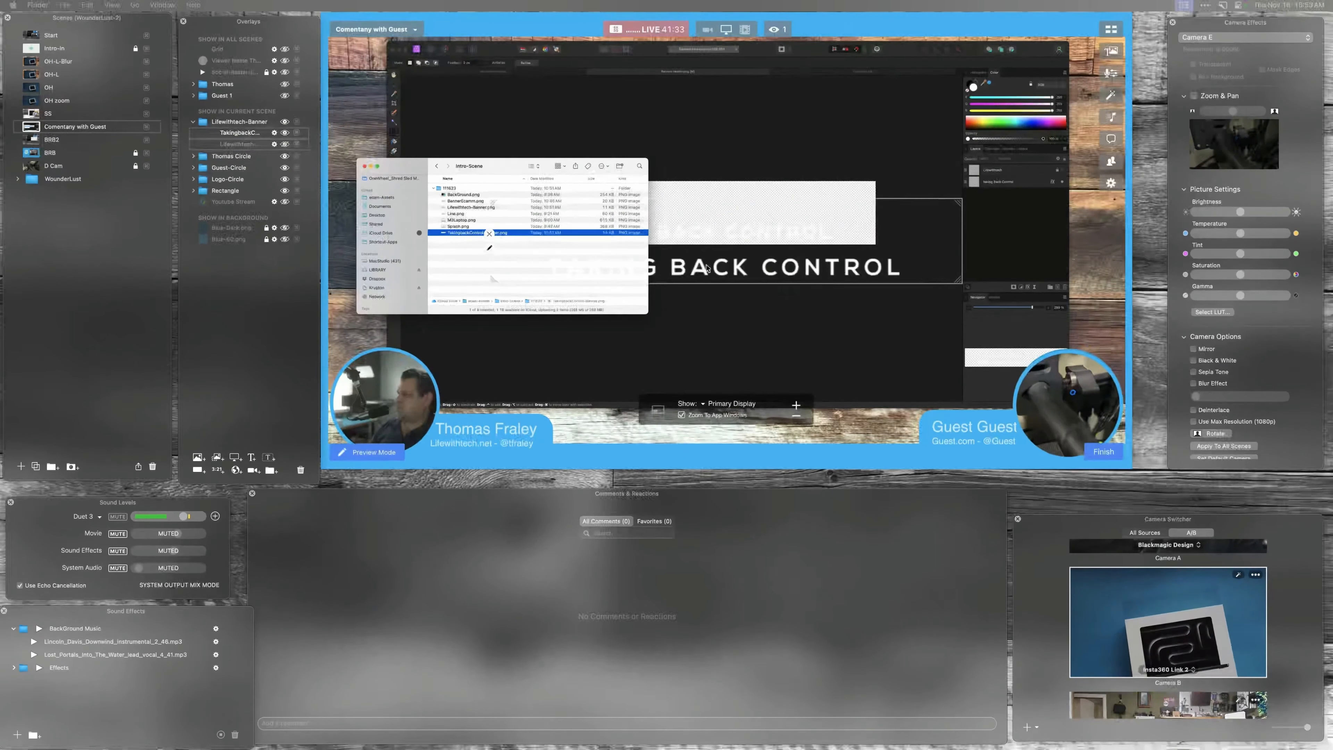
left_click(230, 143)
left_click(232, 134)
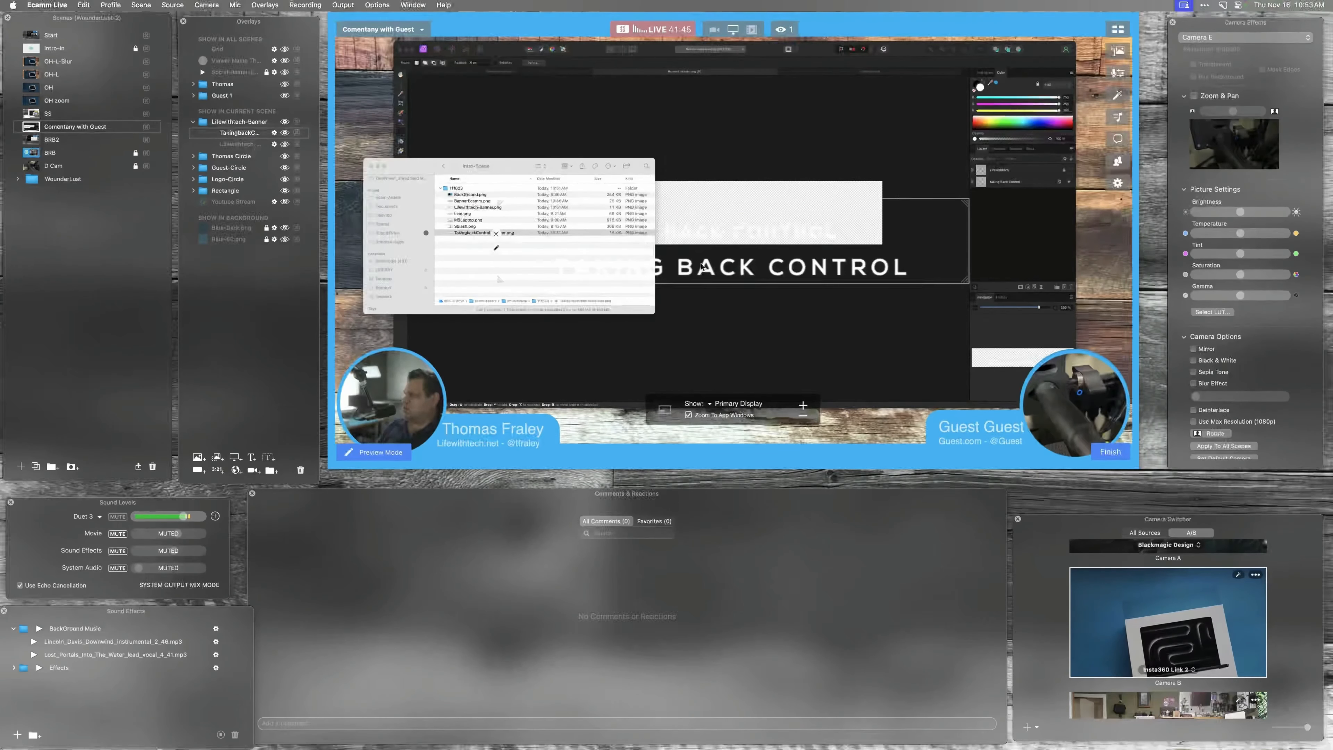
left_click_drag(701, 268, 783, 467)
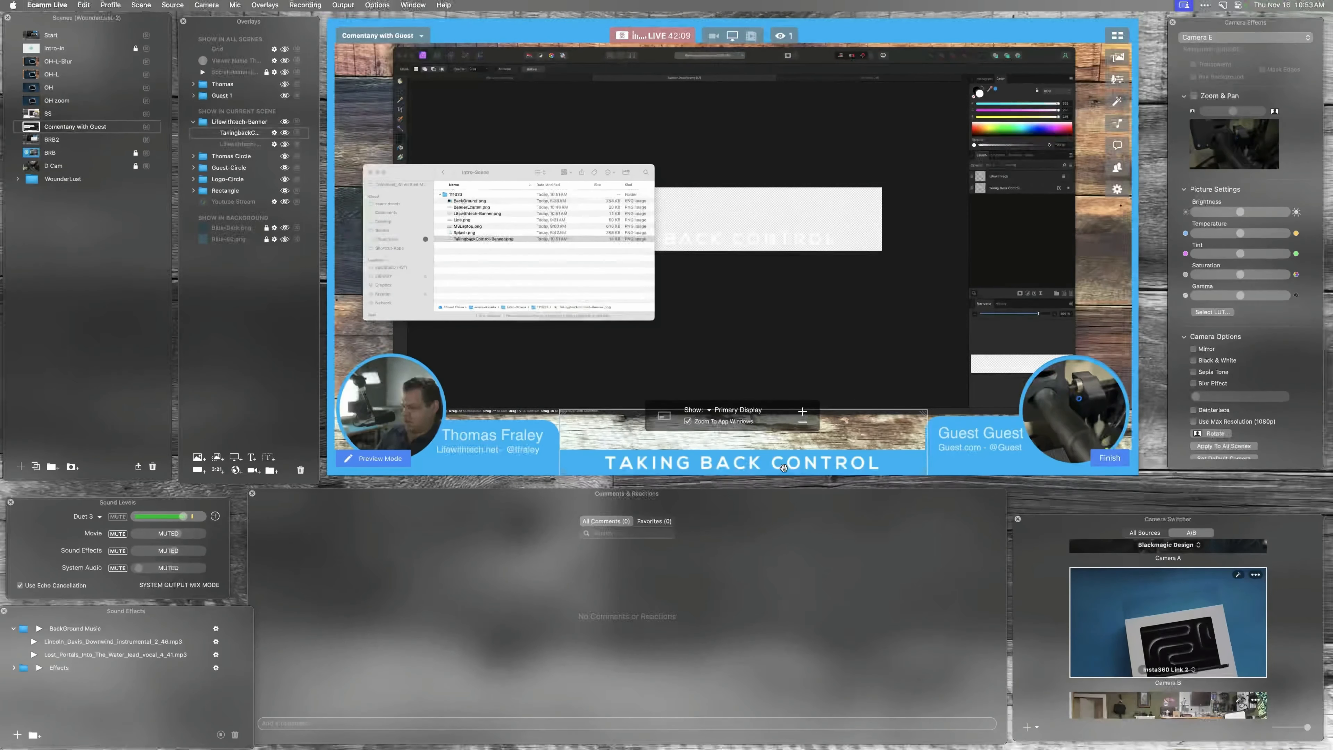
left_click_drag(925, 415, 777, 442)
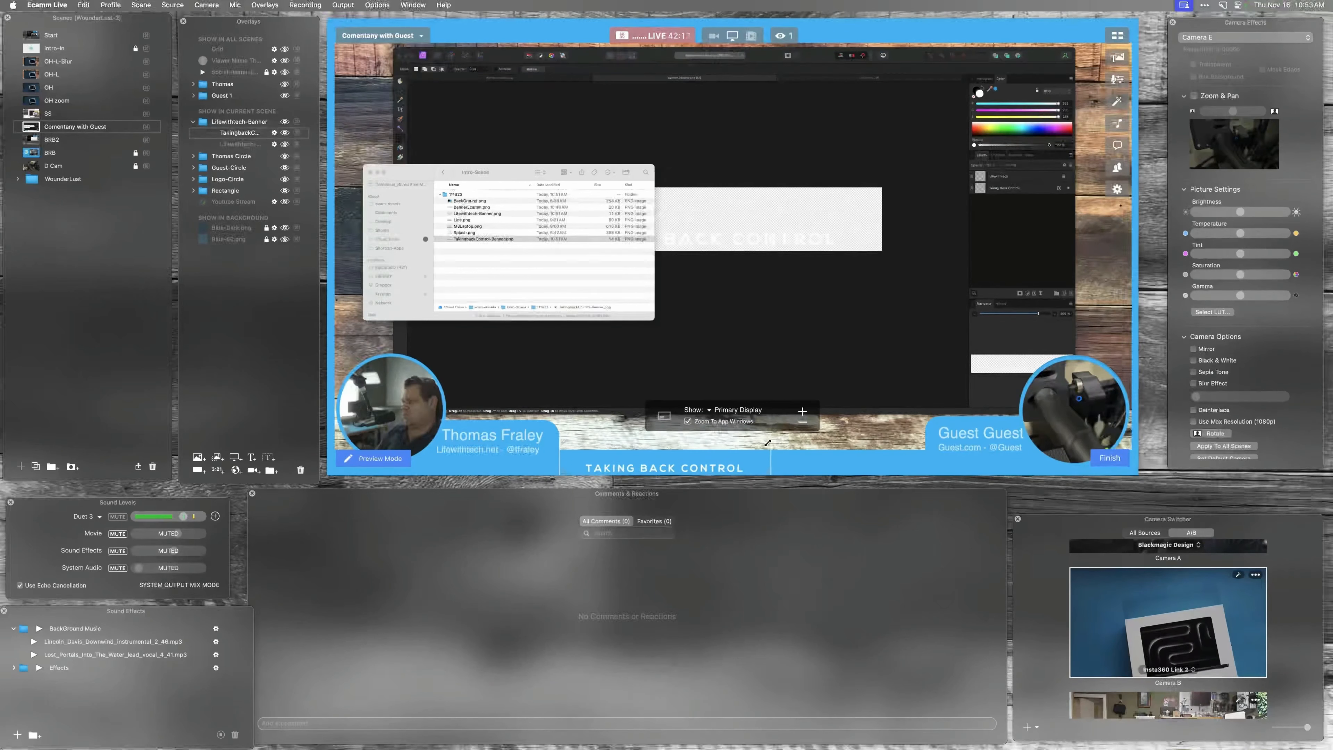
left_click(711, 471)
left_click_drag(710, 468, 794, 456)
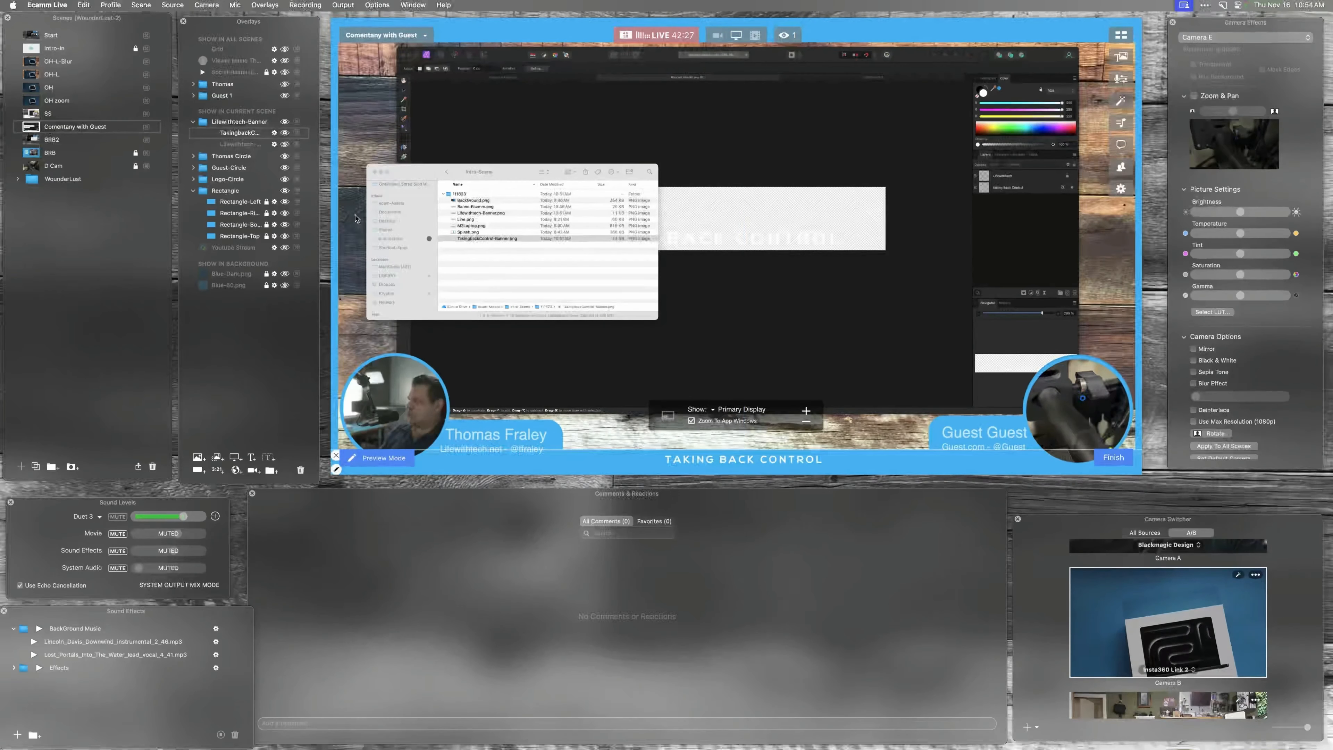
Show the LIFE WITH TECH banner again, shrink it to about the tagline's width and centre it just above TAKING BACK CONTROL.
left_click(285, 144)
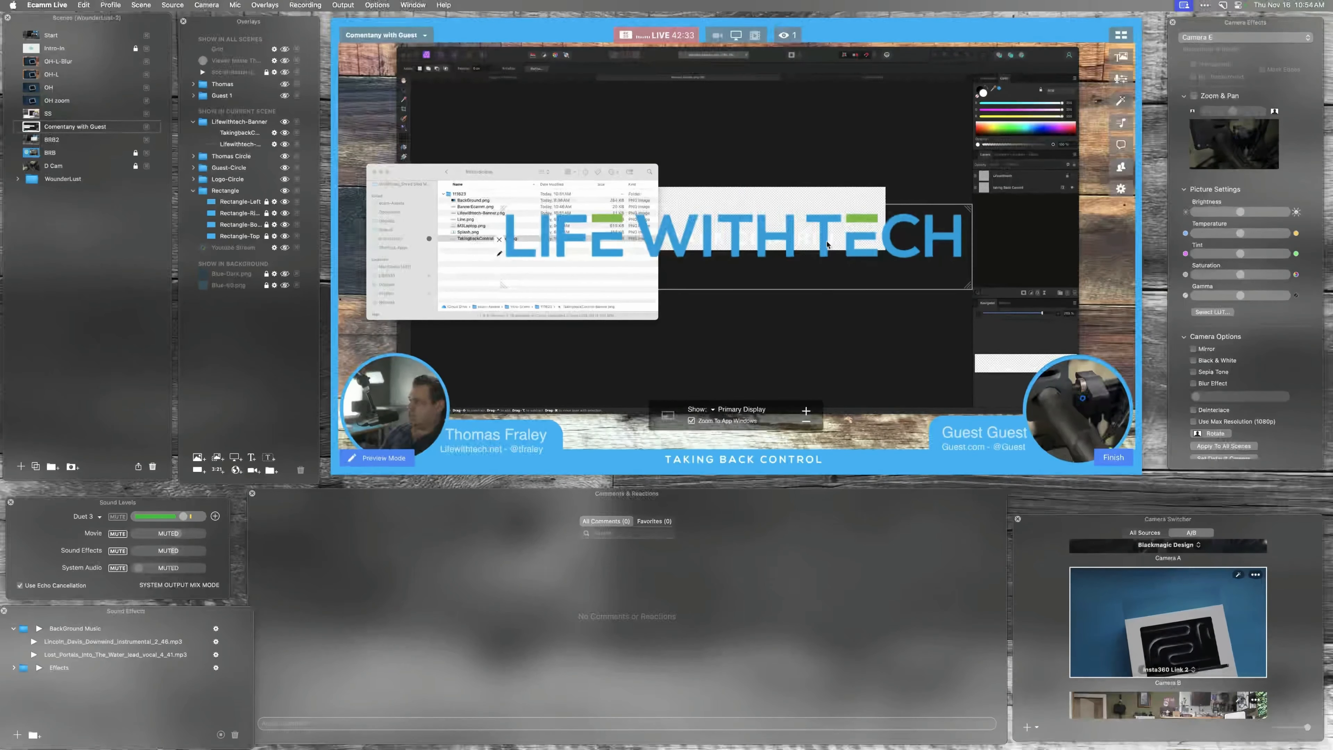
left_click_drag(825, 245, 831, 369)
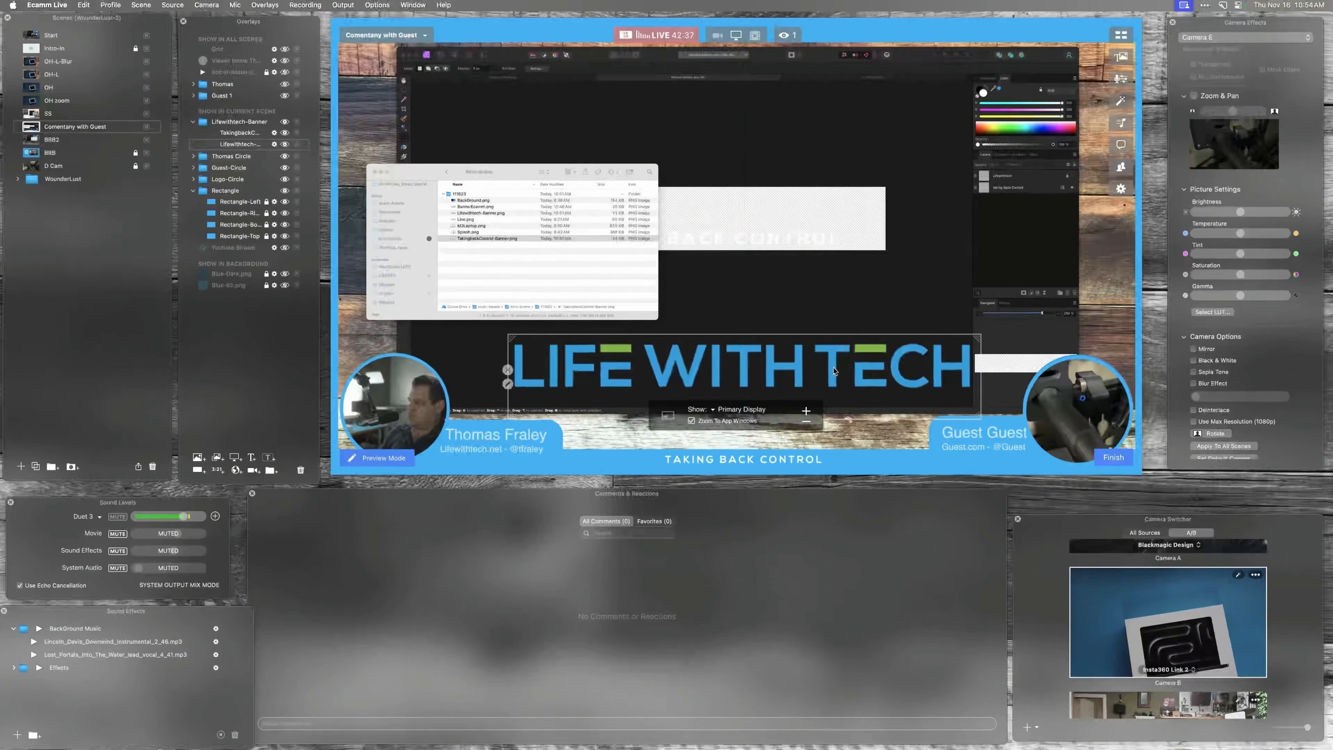
left_click_drag(973, 344, 756, 356)
left_click_drag(682, 370, 797, 439)
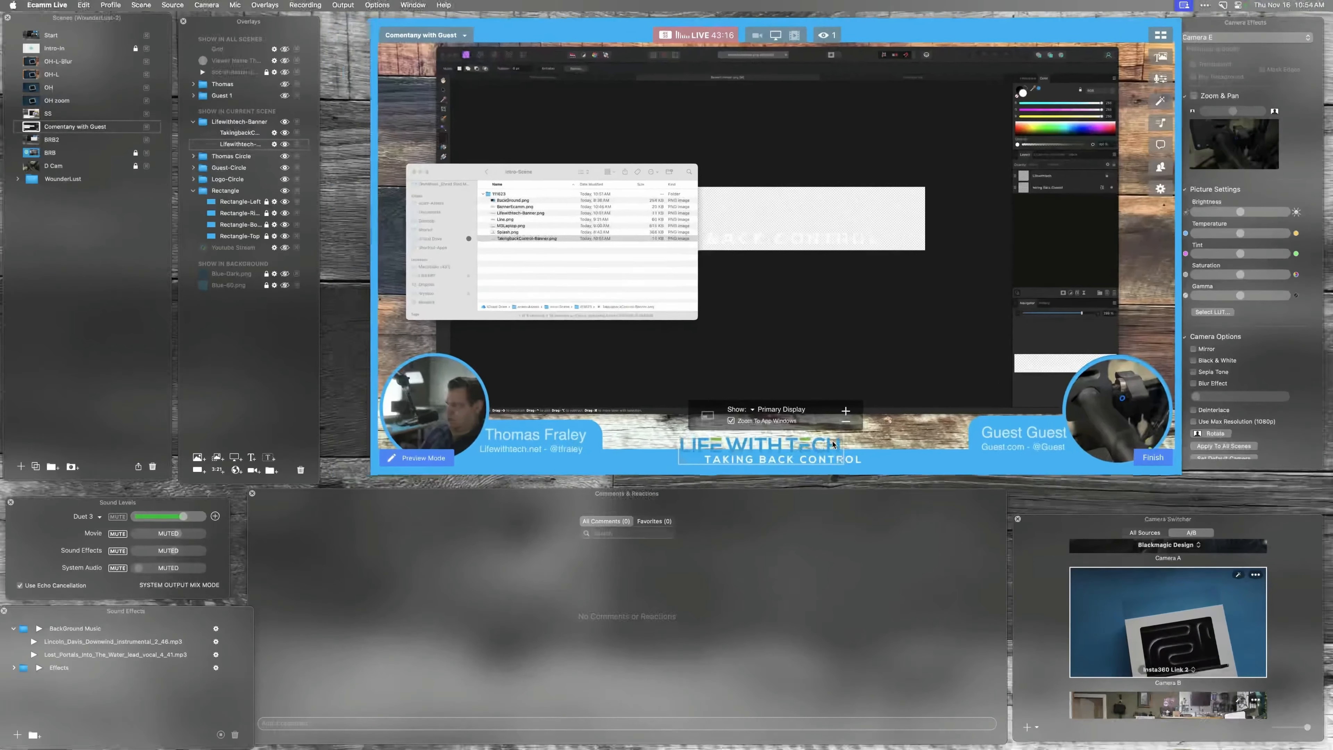
left_click(815, 466)
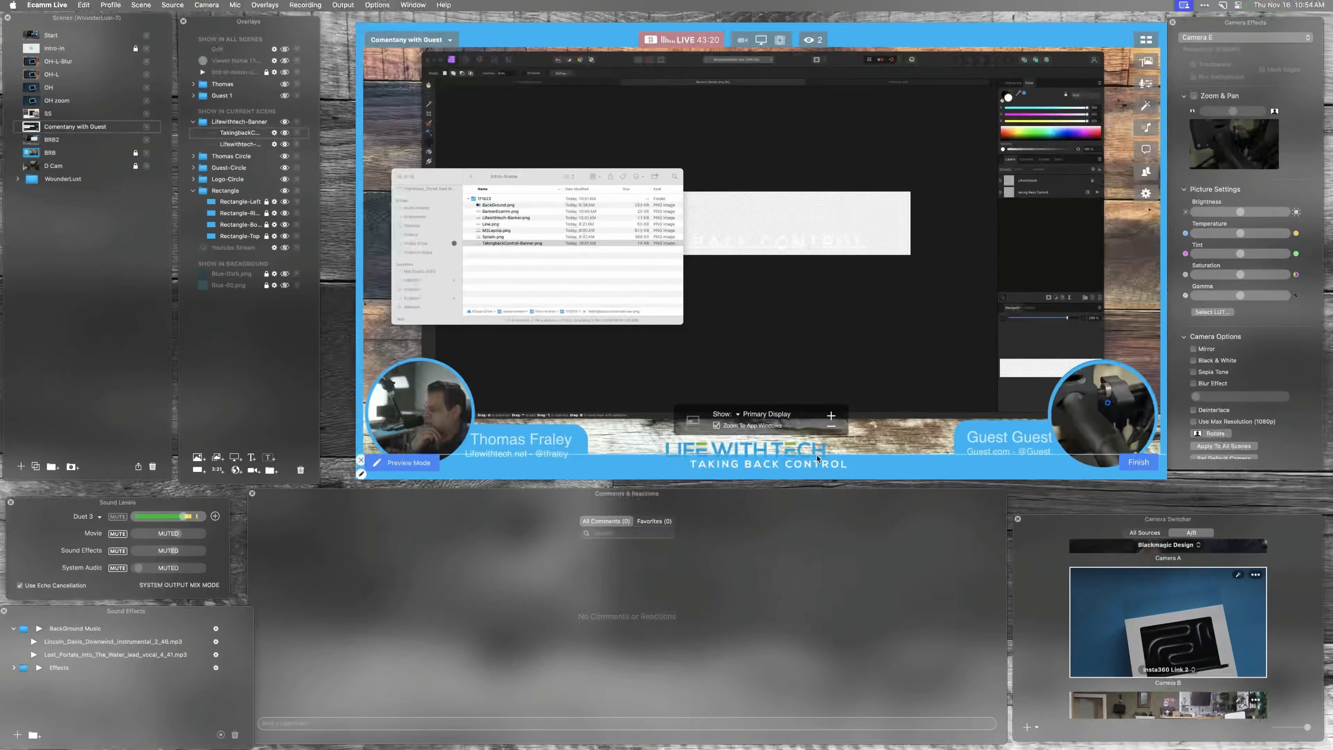
left_click(838, 447)
left_click_drag(838, 446, 843, 445)
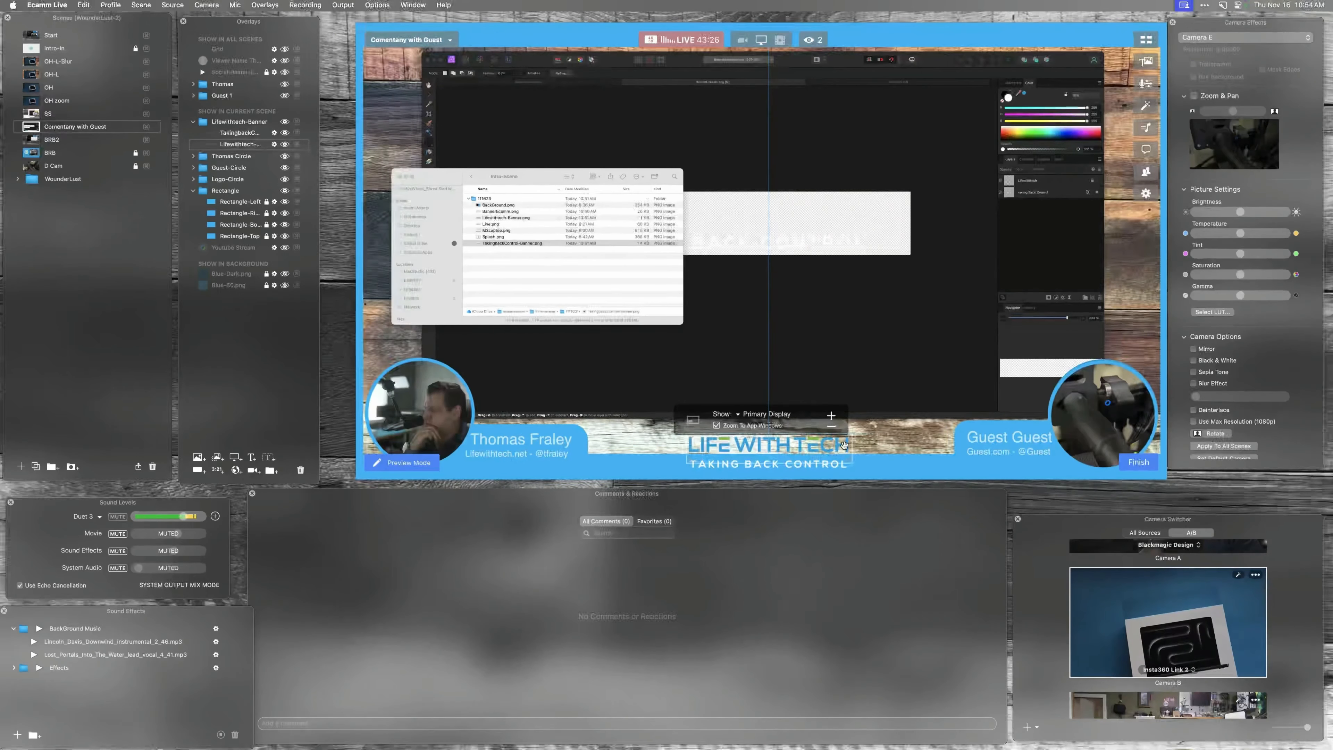
left_click_drag(842, 446, 837, 450)
Shrink the TAKING BACK CONTROL banner slightly narrower than the logo and reposition it beneath LIFE WITH TECH.
left_click(829, 465)
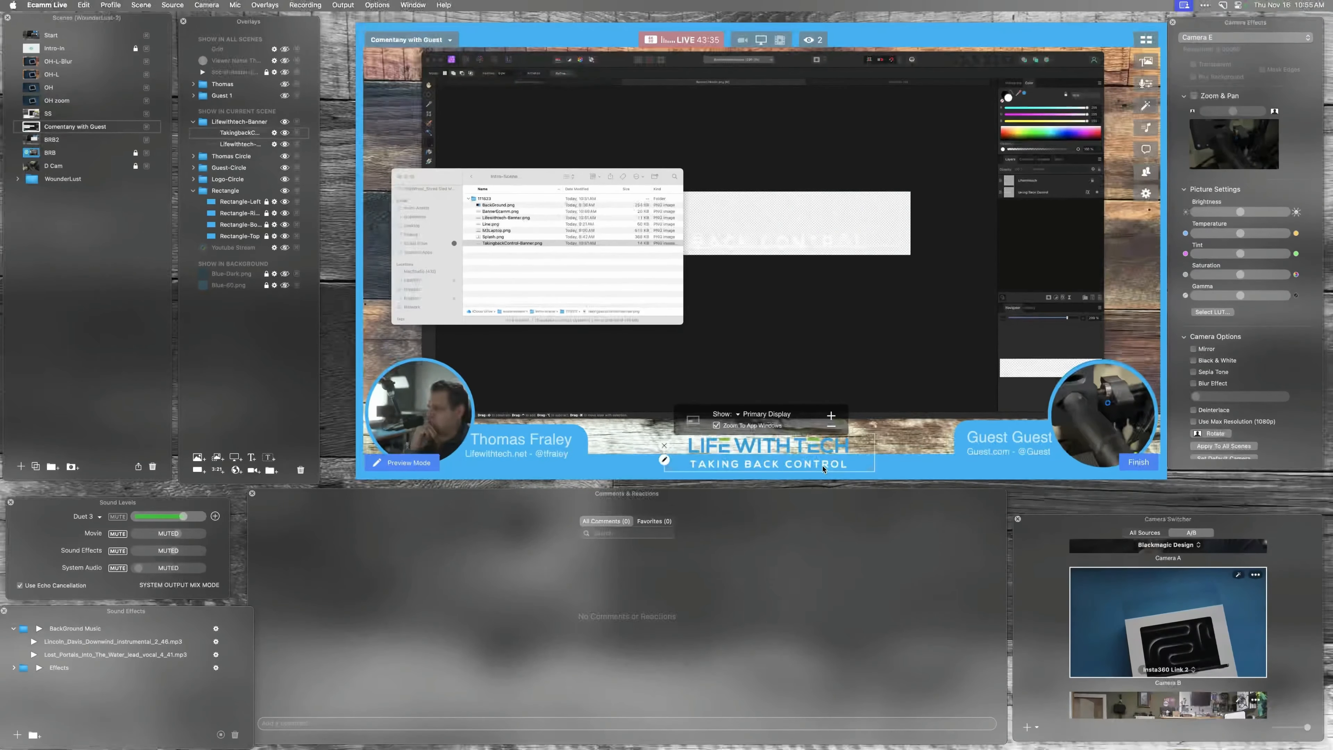
left_click(848, 448)
left_click(847, 473)
left_click_drag(856, 465, 846, 462)
left_click_drag(846, 462, 841, 461)
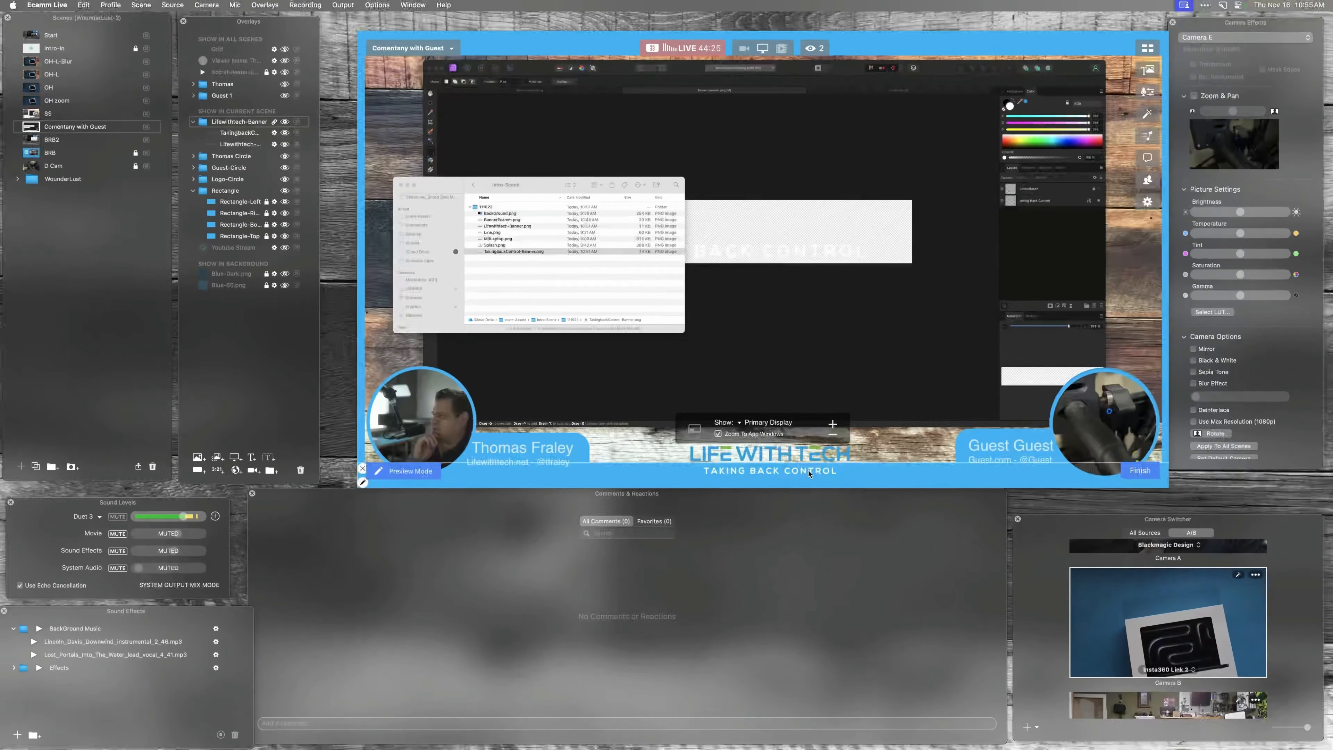
left_click_drag(810, 471, 815, 472)
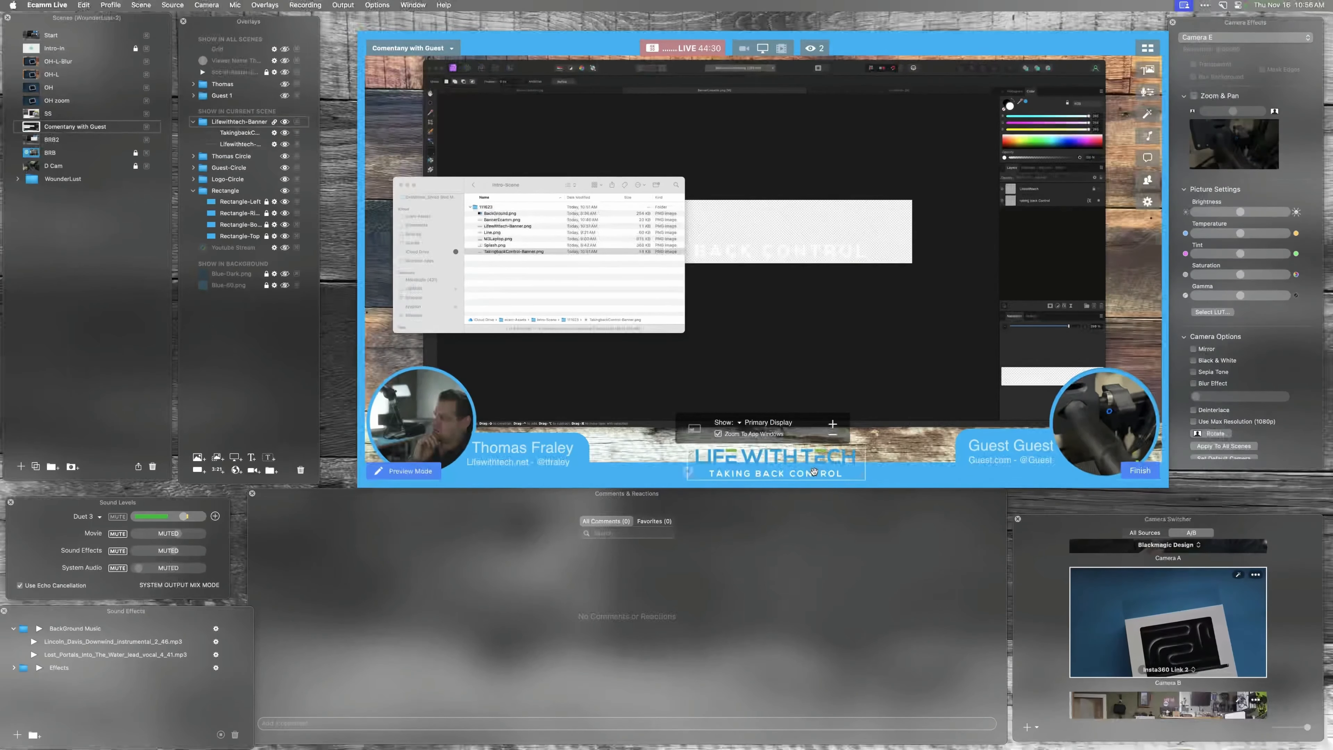
Nudge the TAKING BACK CONTROL banner up closer to the logo and deselect it.
left_click(814, 472)
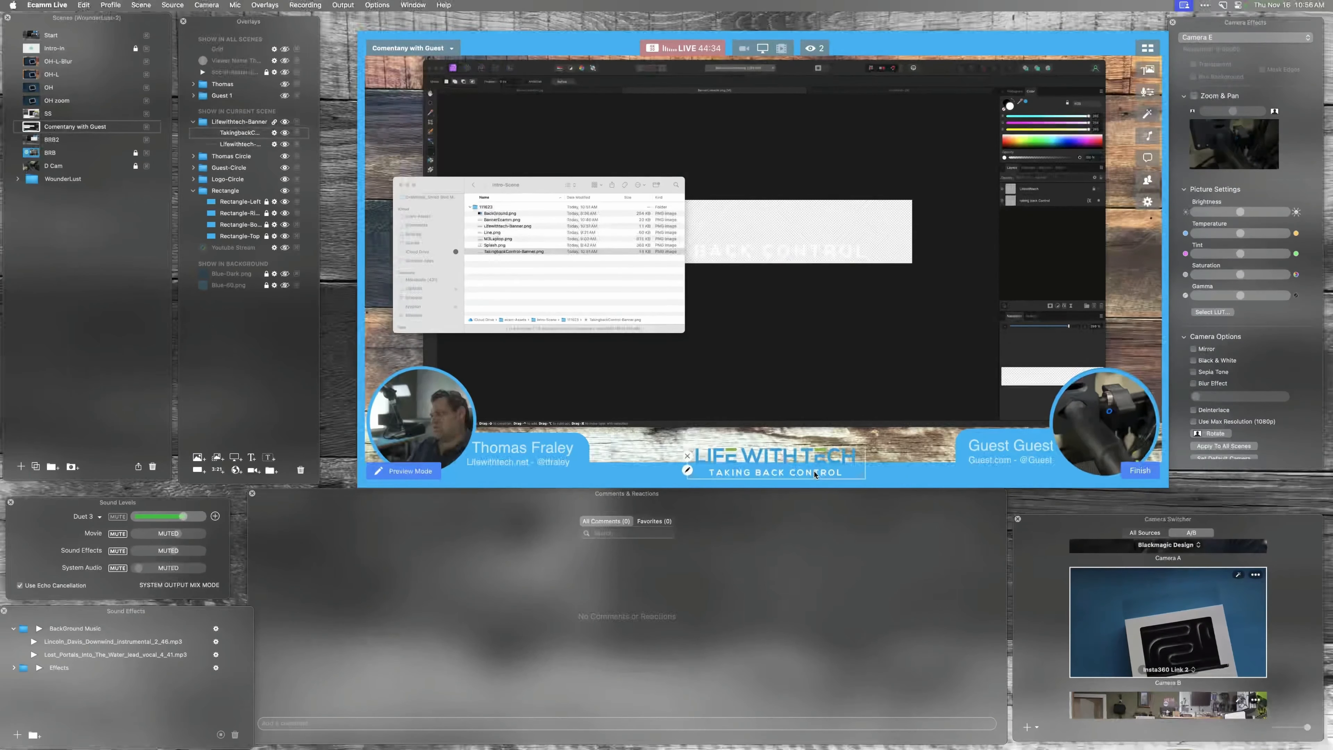
key("Up")
key("Up")
key("Up")
key("Up")
key("Up")
key("Up")
key("Up")
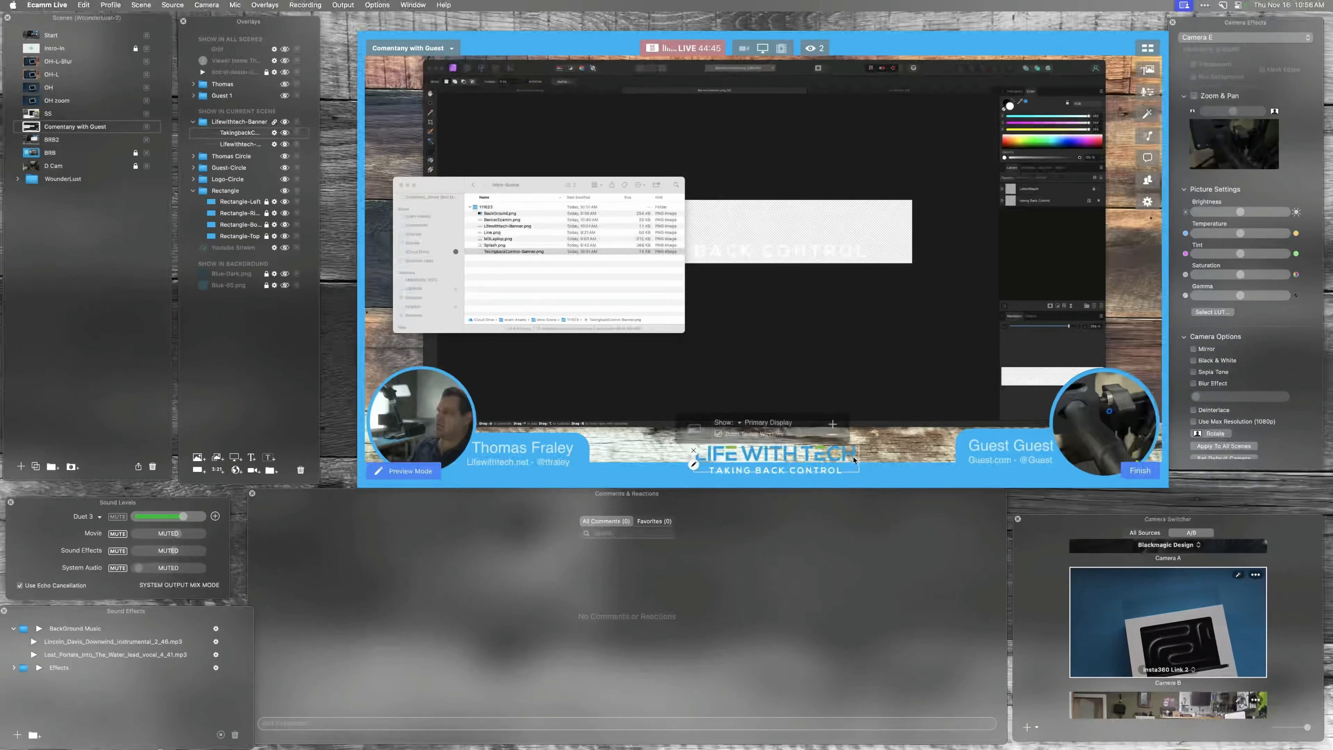
left_click(900, 481)
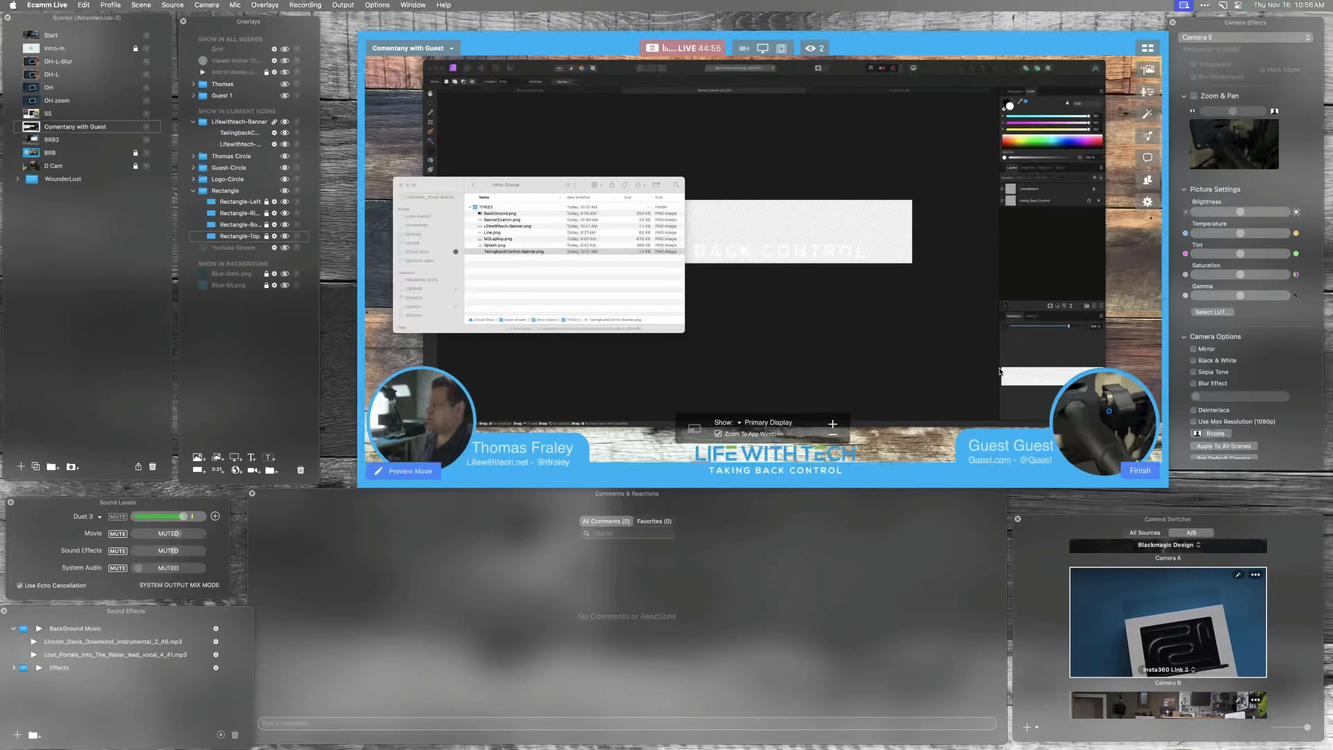
Try a drop shadow on the TAKING BACK CONTROL banner.
left_click(274, 236)
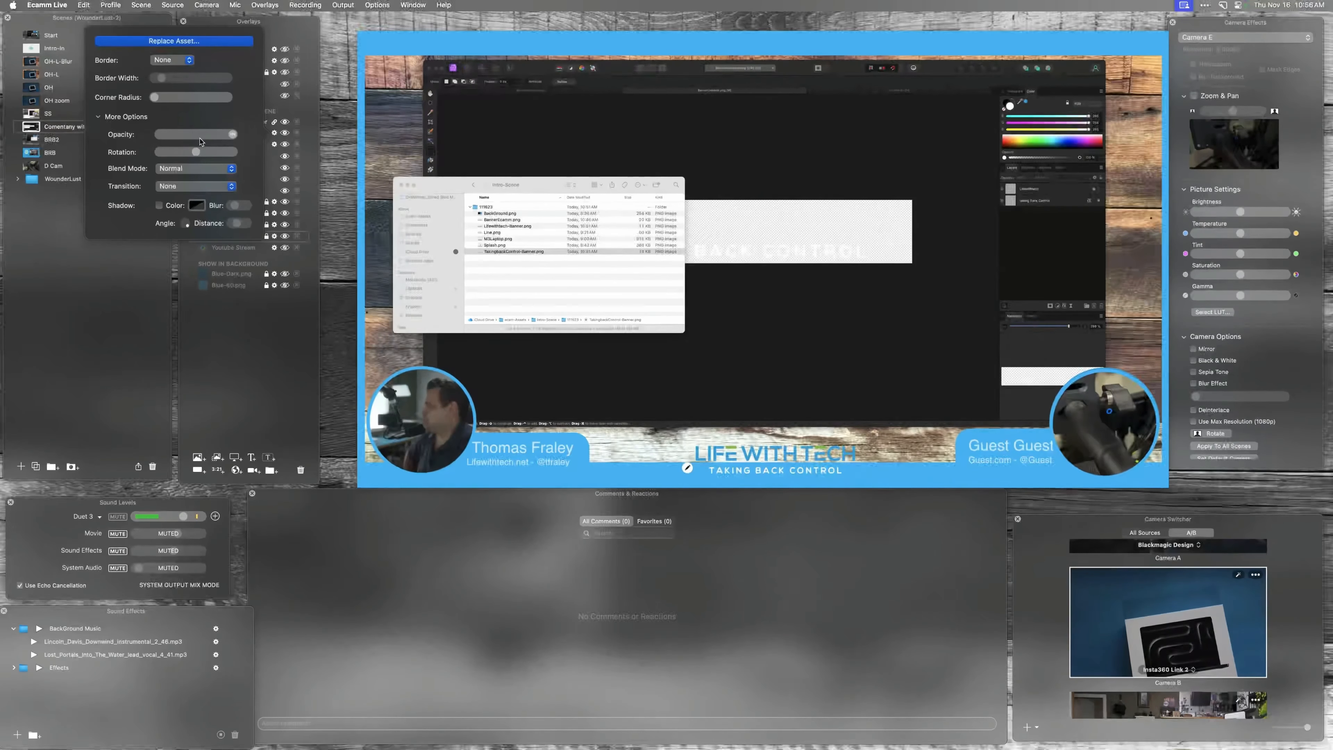
left_click(159, 205)
left_click(159, 205)
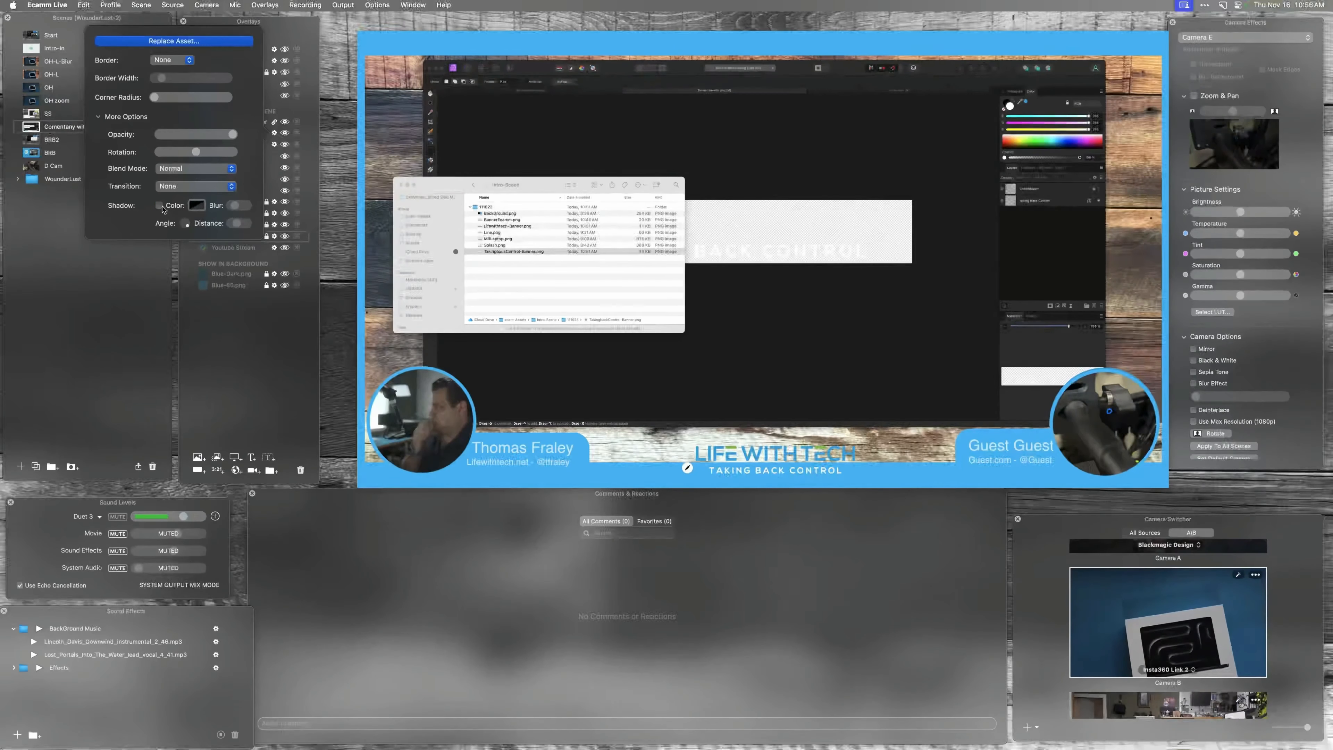
left_click(199, 313)
Move the Lifewithtech banner above the tagline in its group and give it a drop shadow with a reduced distance.
left_click_drag(245, 146, 245, 133)
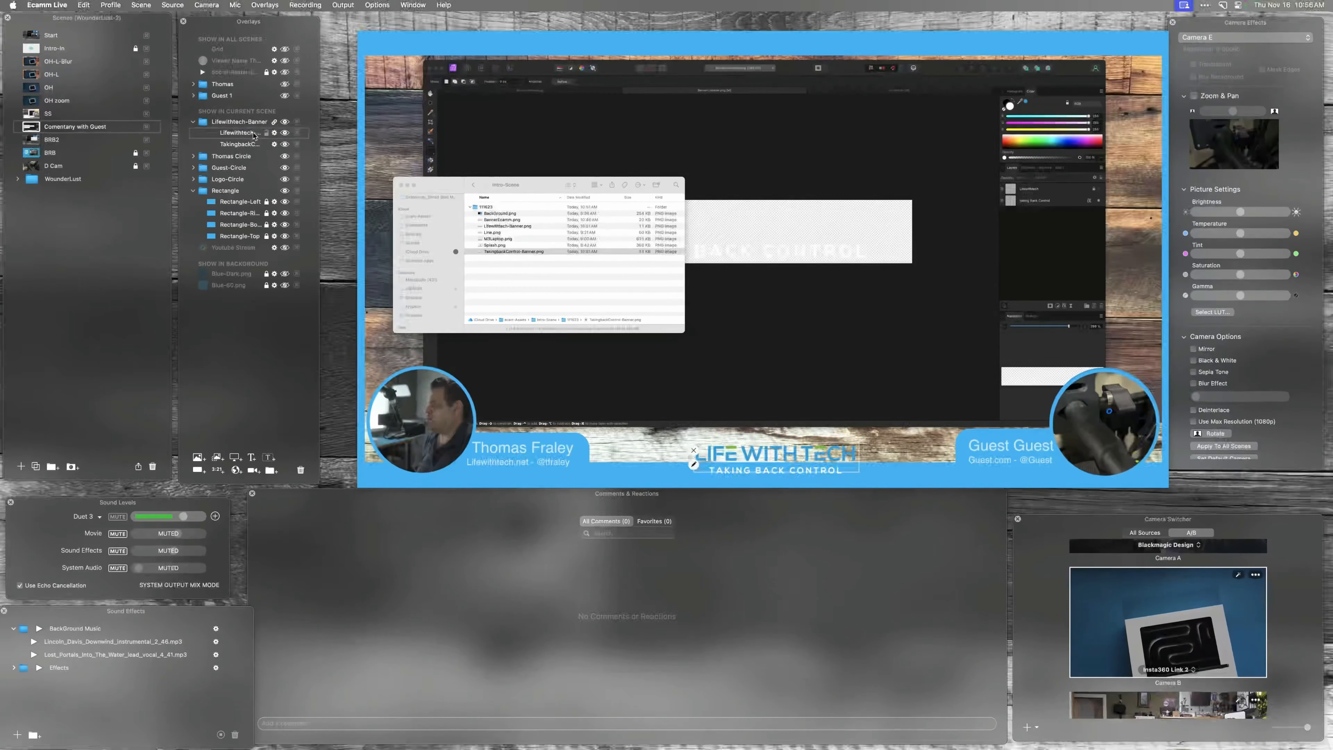
left_click(275, 132)
left_click(159, 205)
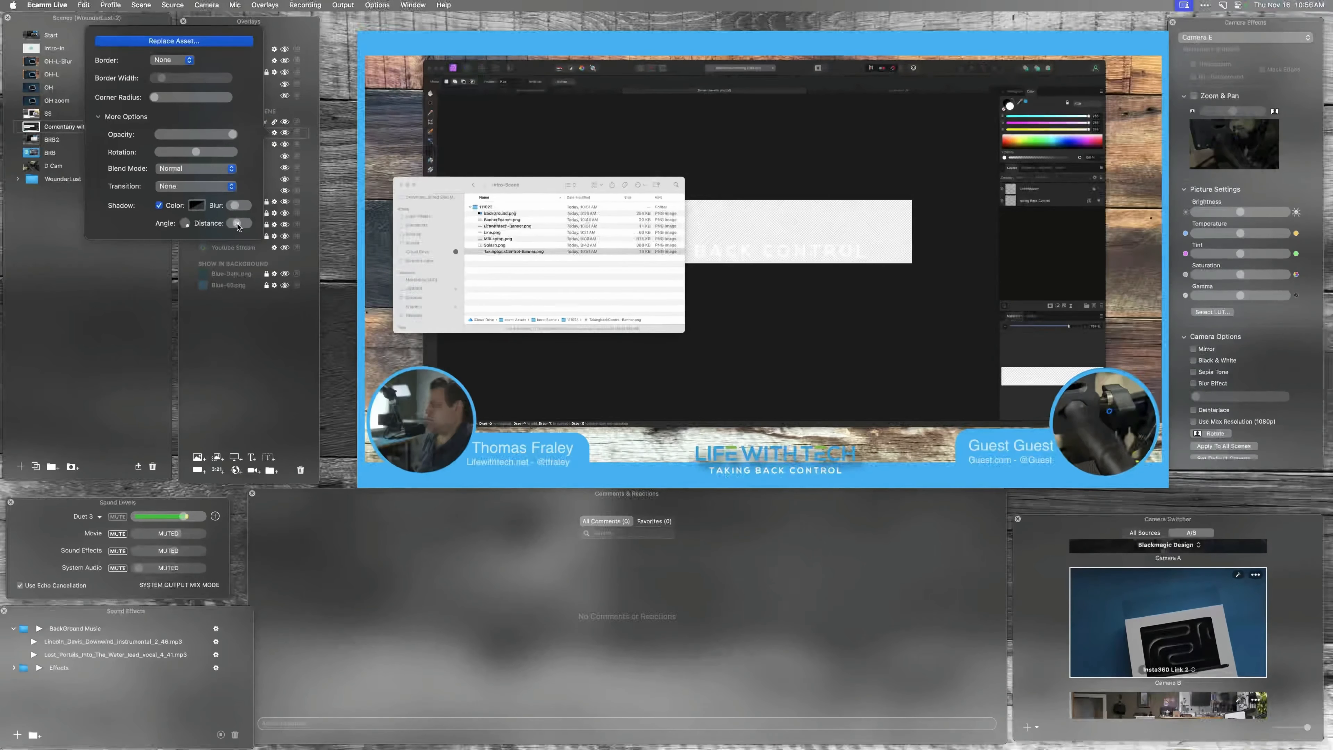
left_click_drag(237, 224, 218, 228)
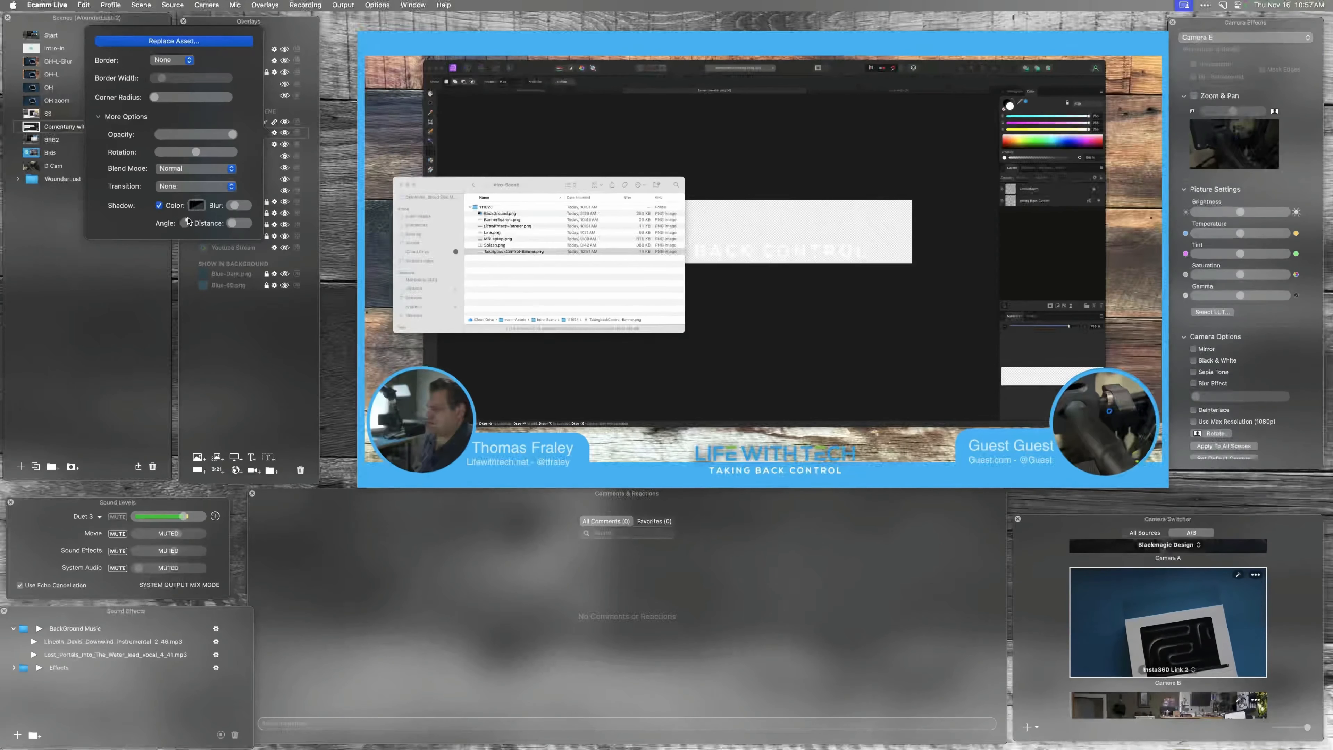
Set the LIFE WITH TECH banner's shadow colour to white at 100% opacity and lower the banner's own opacity slightly.
left_click(196, 205)
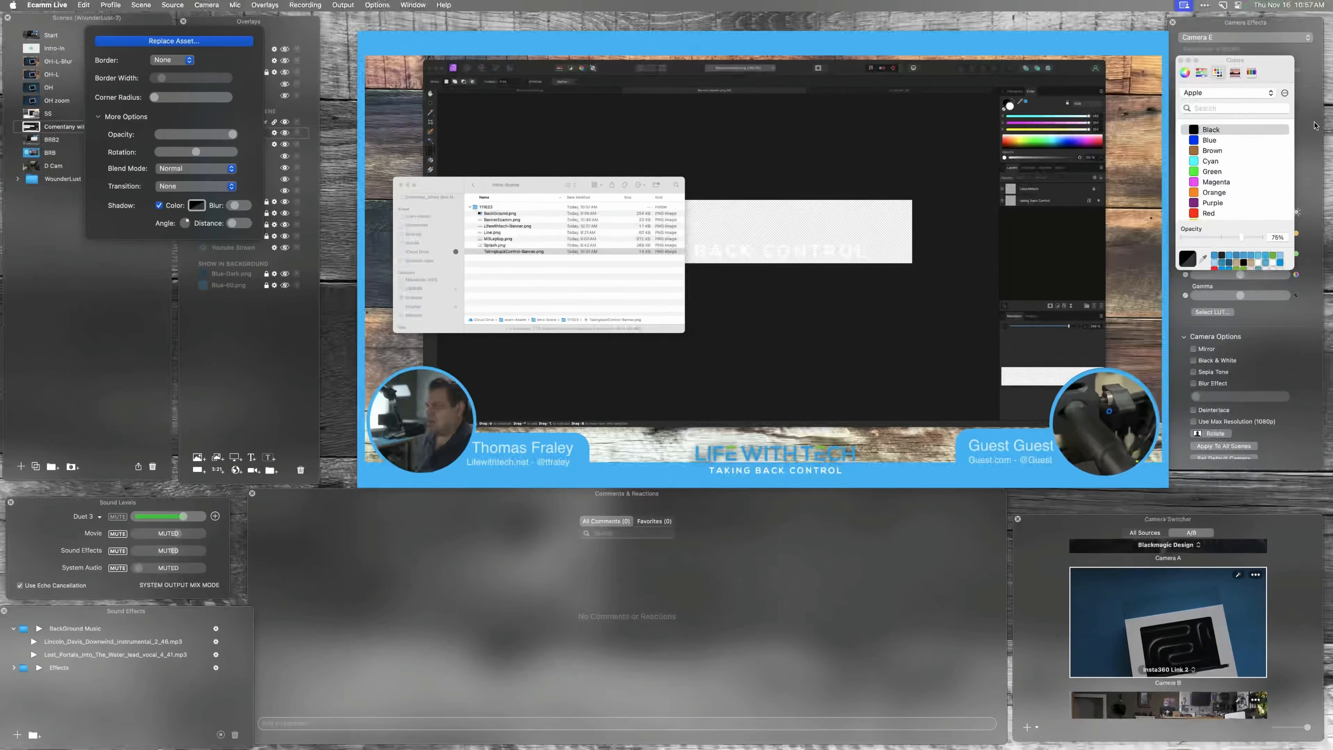
left_click(1258, 262)
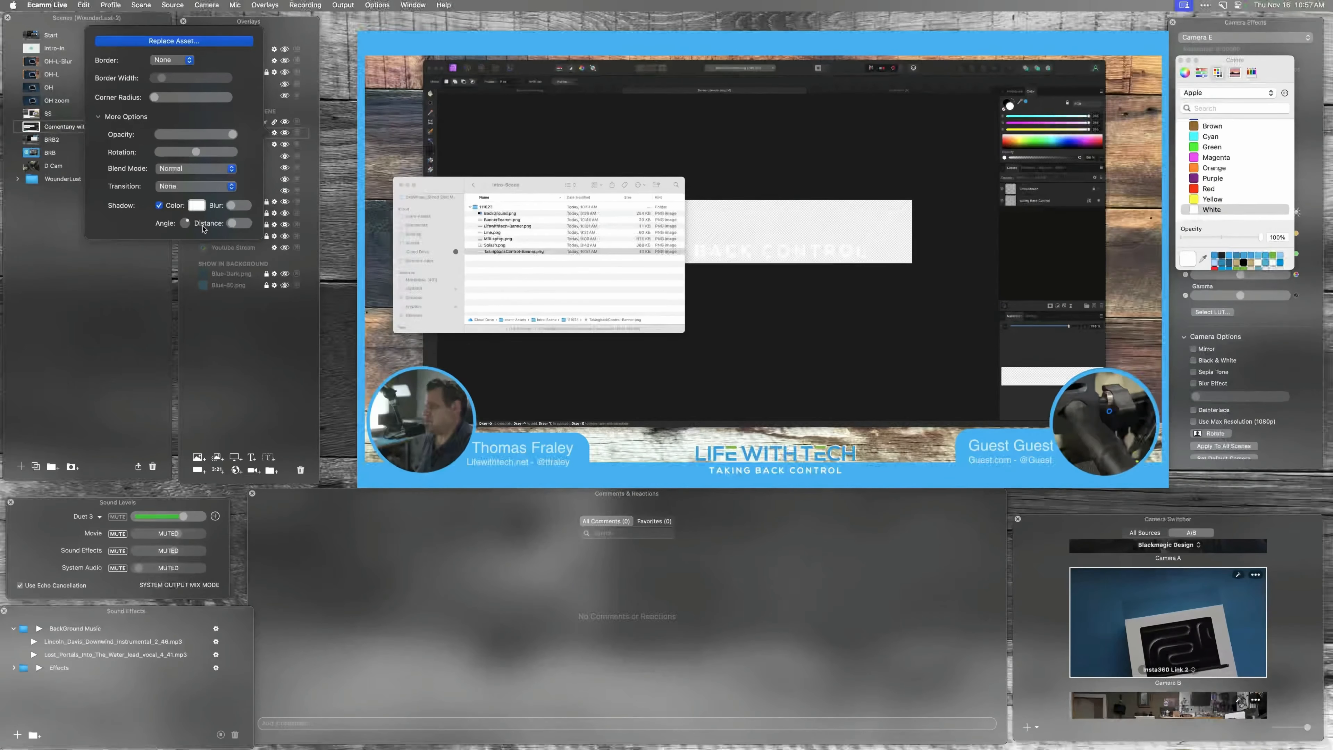
left_click_drag(232, 134, 217, 136)
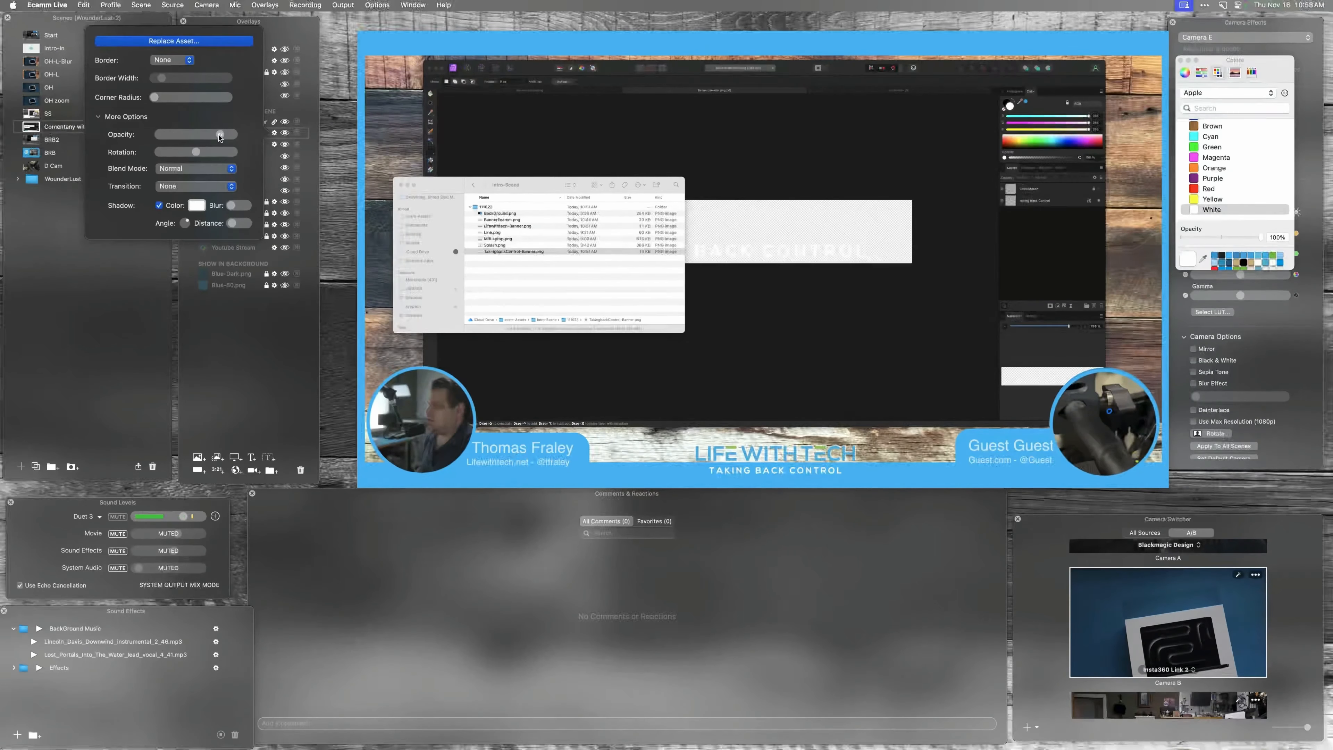
Enable a black drop shadow on the TAKING BACK CONTROL banner and reduce the shadow's distance.
left_click(274, 143)
left_click(274, 144)
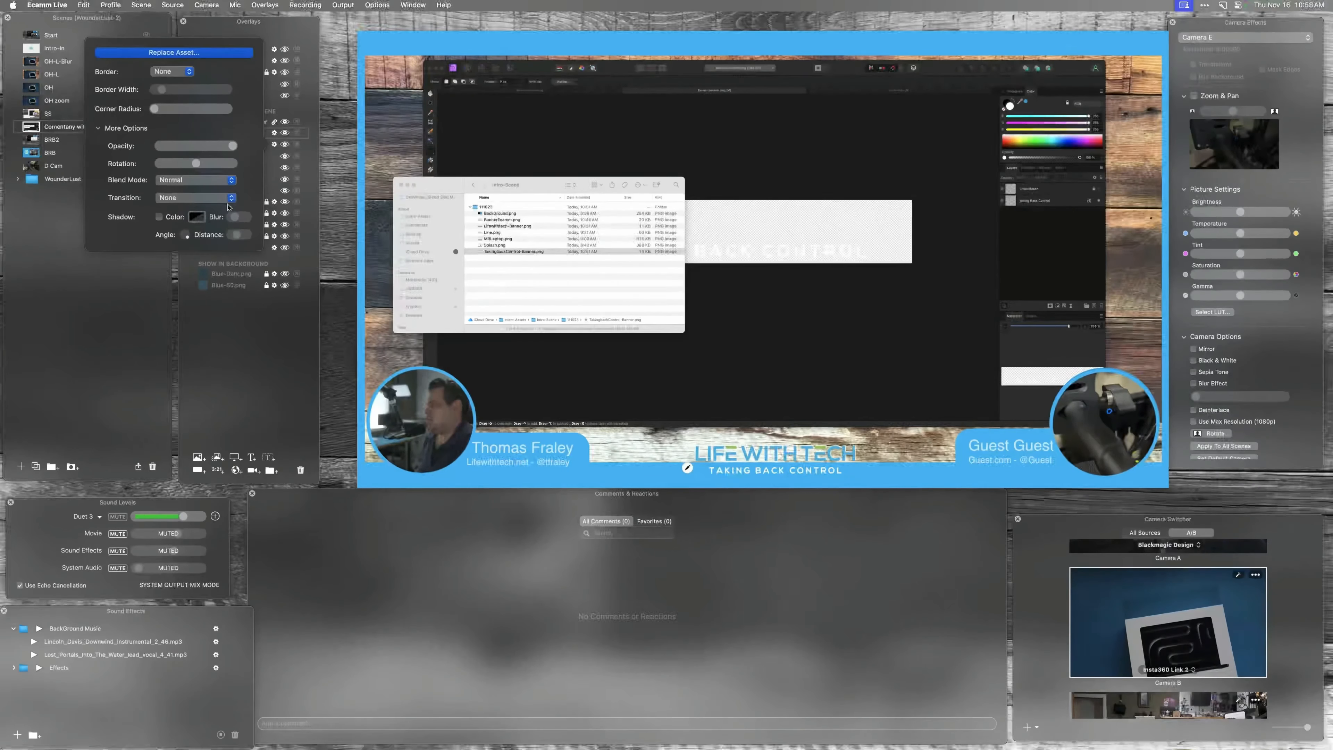
left_click(159, 217)
left_click_drag(237, 235, 231, 238)
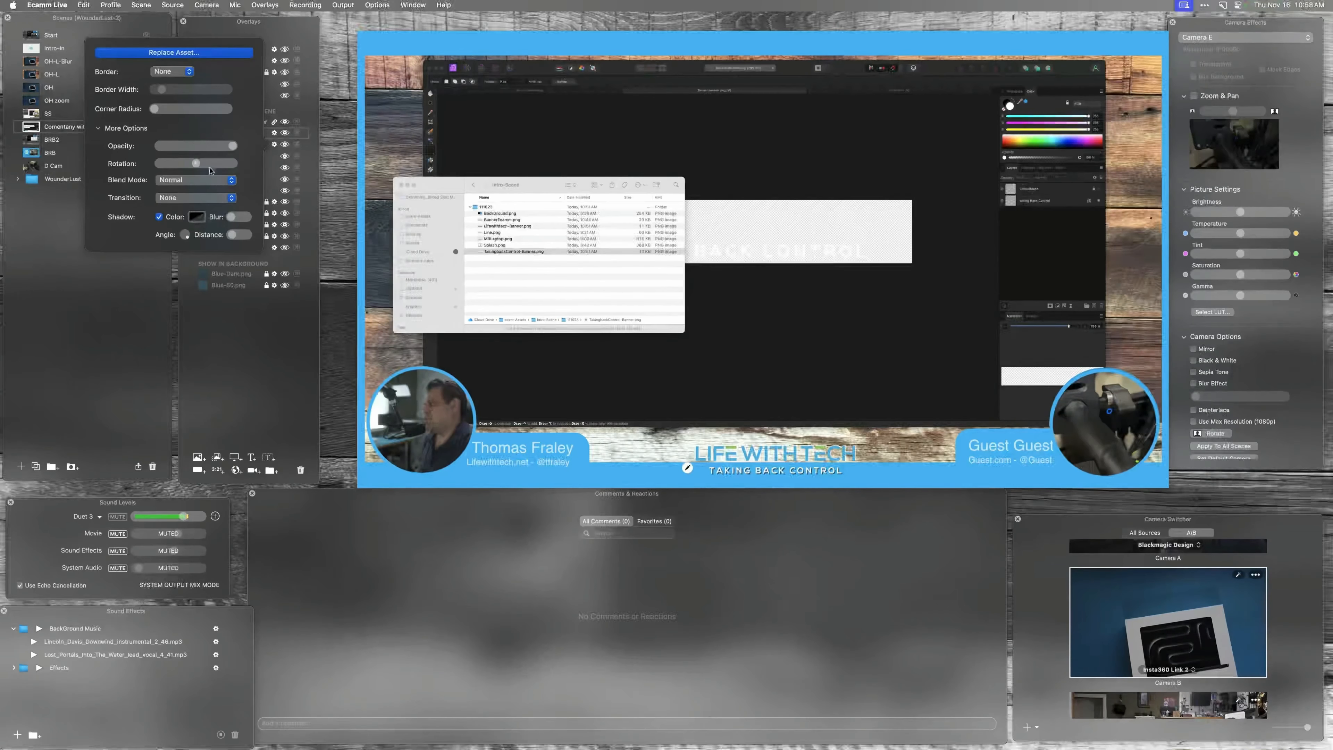
Lower the TAKING BACK CONTROL banner's opacity slightly, close its settings and collapse the Lifewithtech-Banner group.
left_click_drag(233, 148, 212, 149)
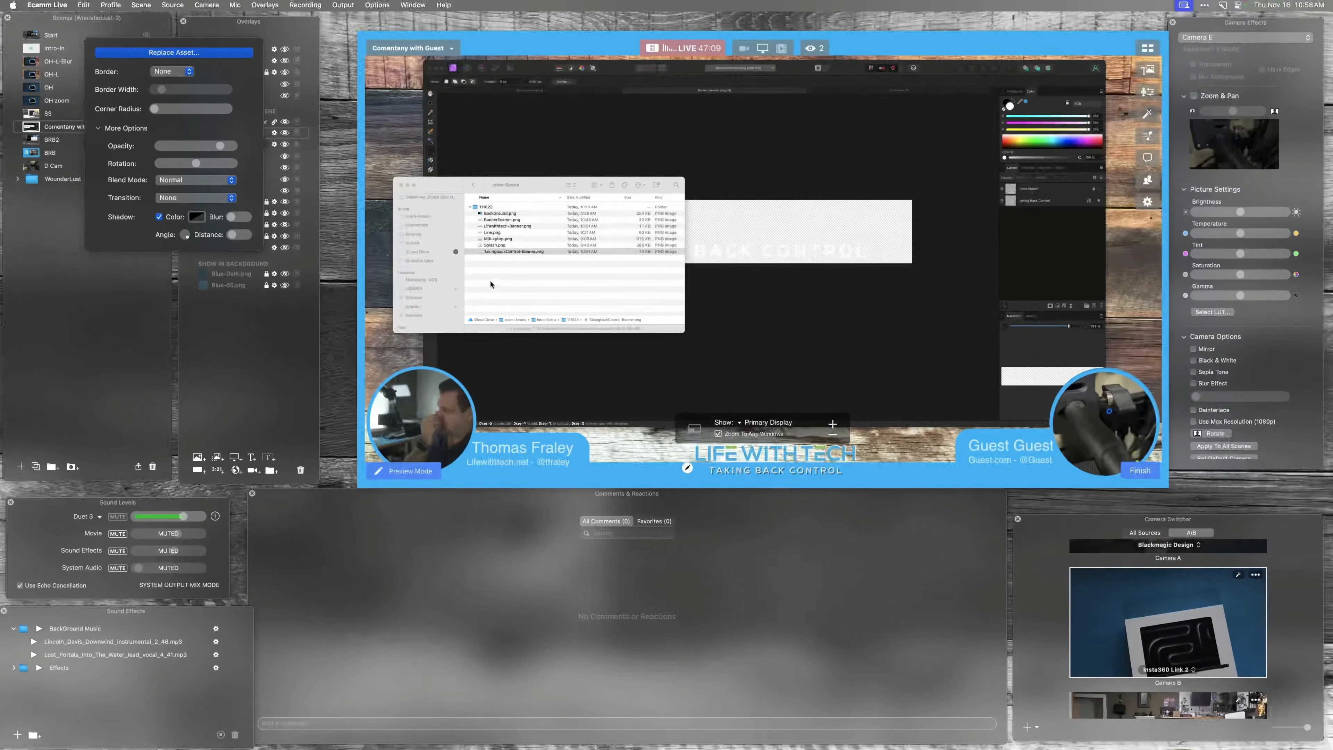
left_click(269, 131)
left_click(266, 143)
left_click(193, 121)
Test the Lifewithtech-Banner group's visibility by hiding and showing it repeatedly, and leave it hidden.
left_click(285, 122)
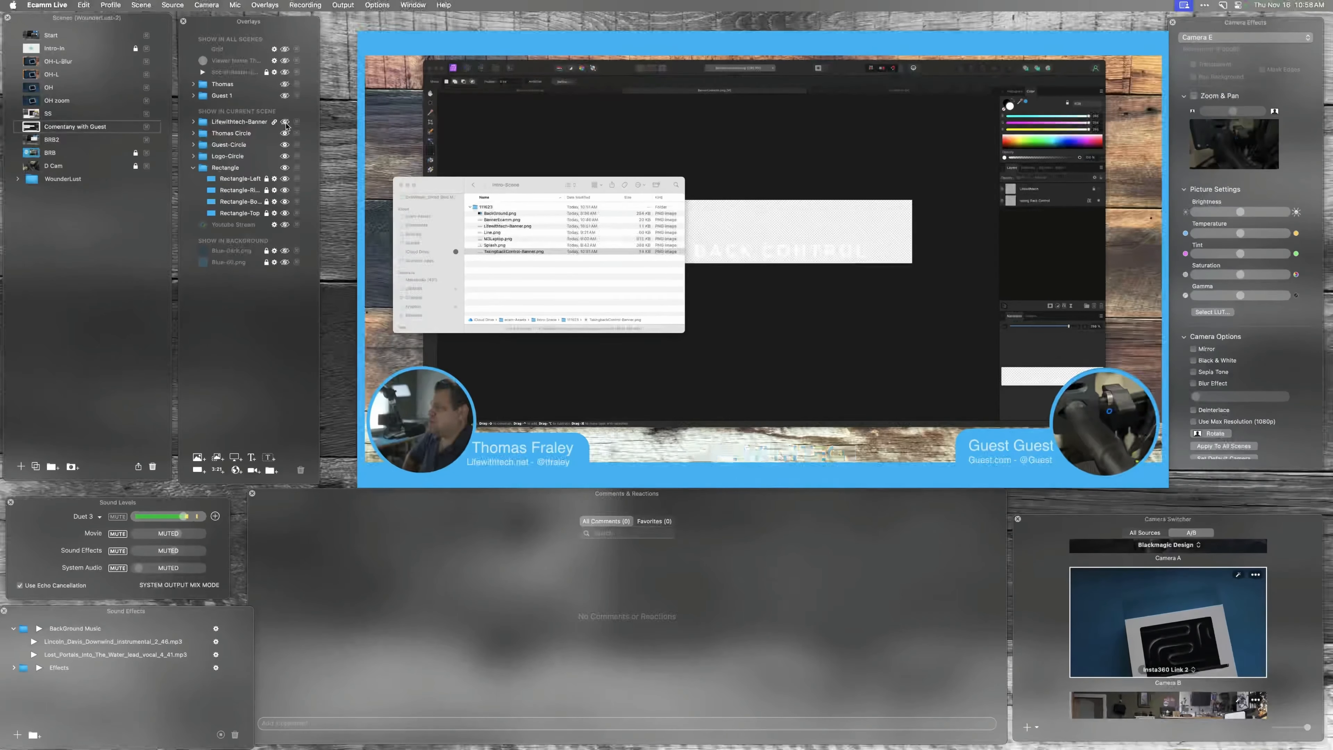
left_click(285, 121)
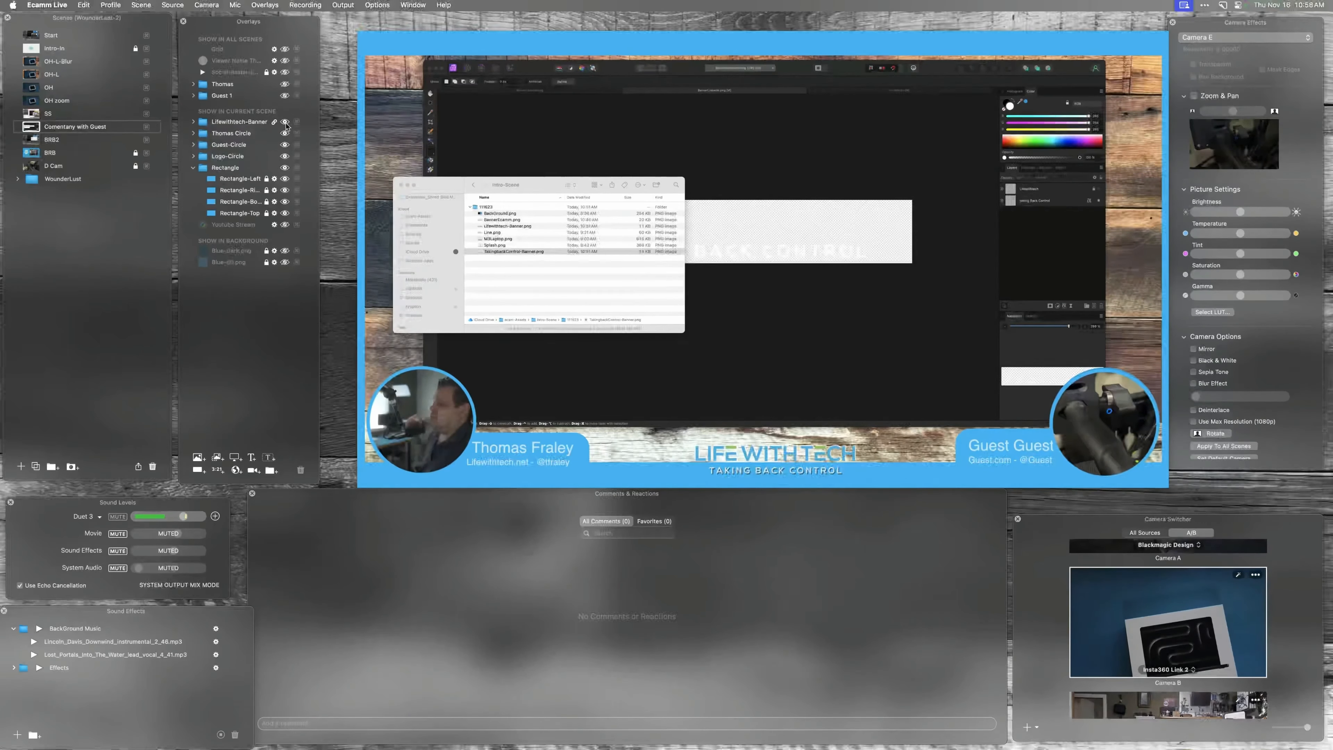
left_click(285, 122)
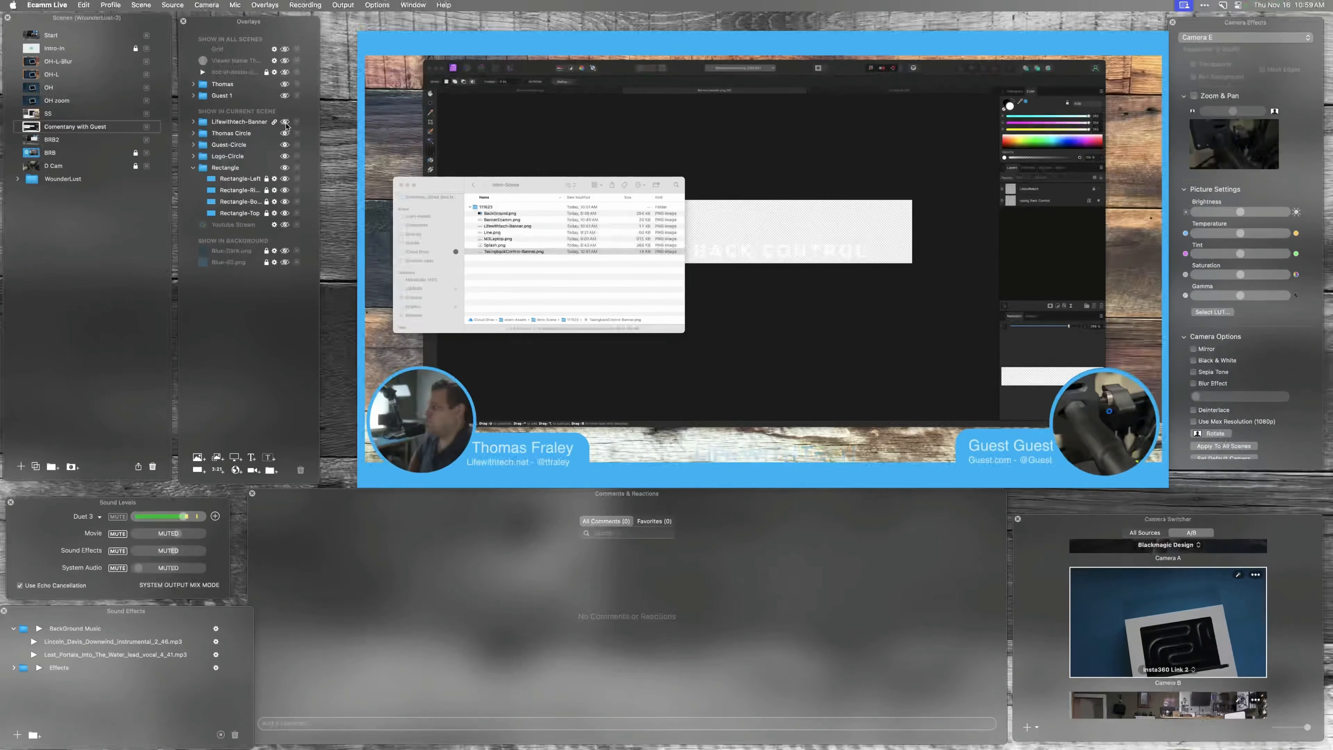
left_click(285, 122)
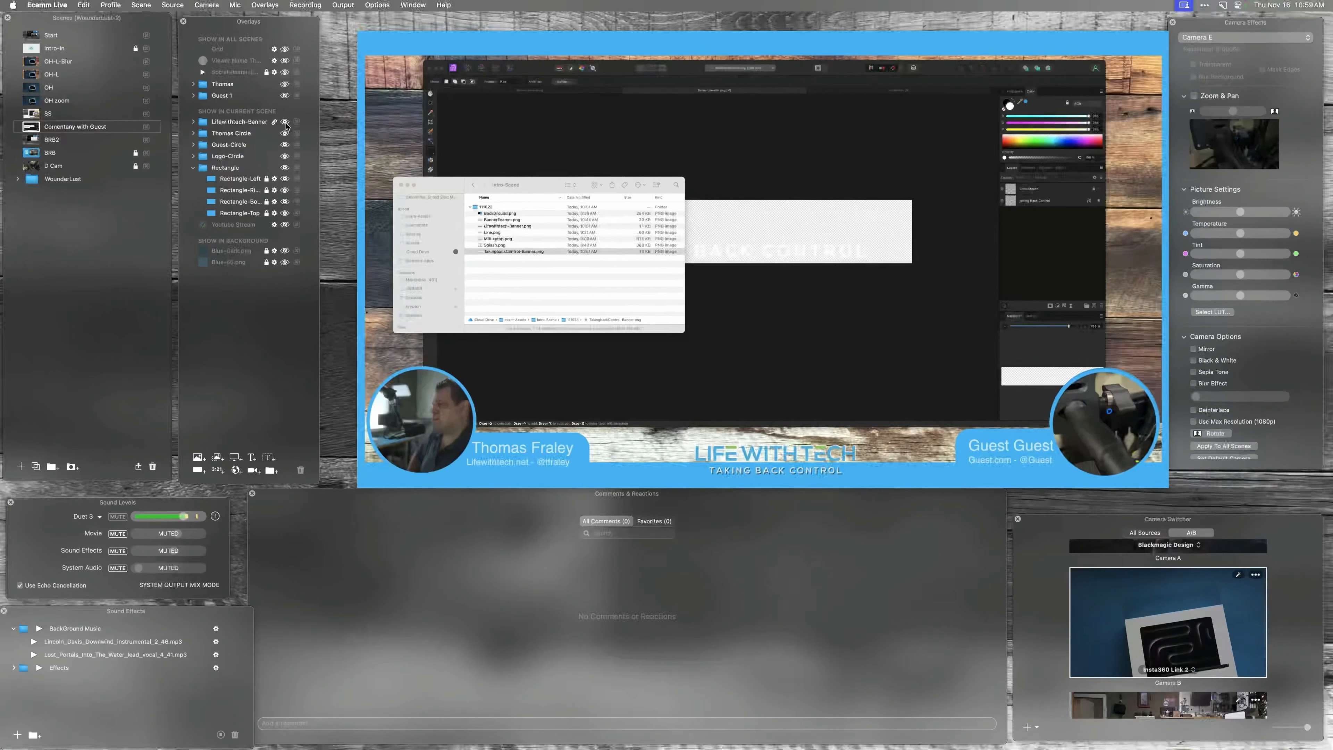
left_click(285, 122)
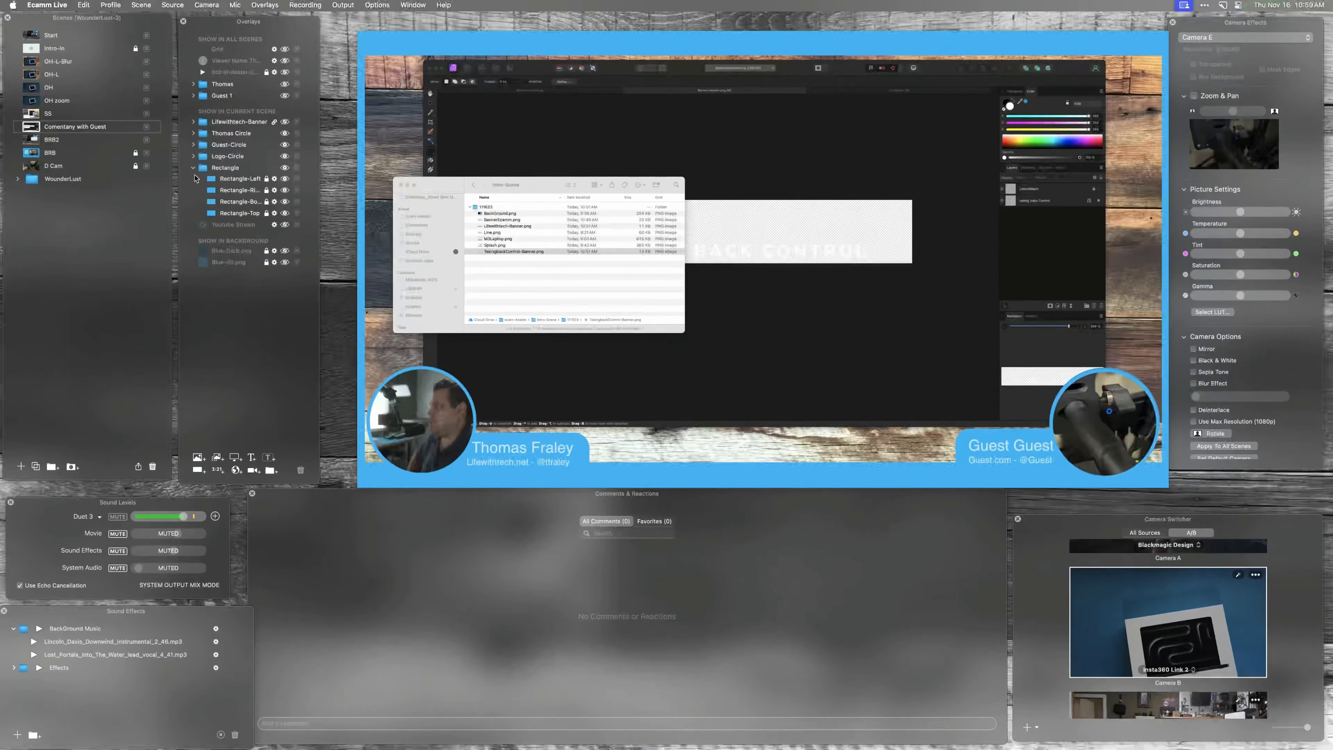
Collapse the Rectangle group and test hiding and reshowing the Guest 1 title and the Guest-Circle camera overlay.
left_click(193, 169)
left_click(284, 96)
left_click(284, 95)
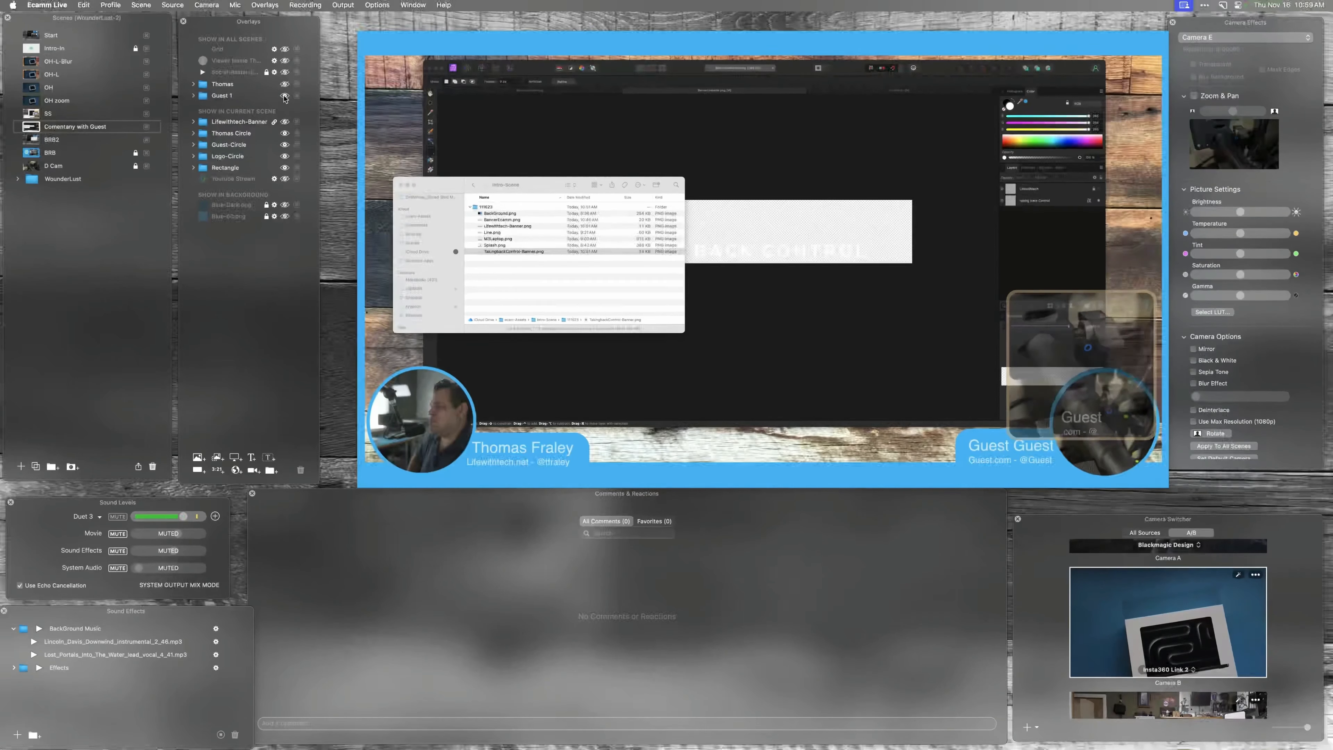
left_click(285, 147)
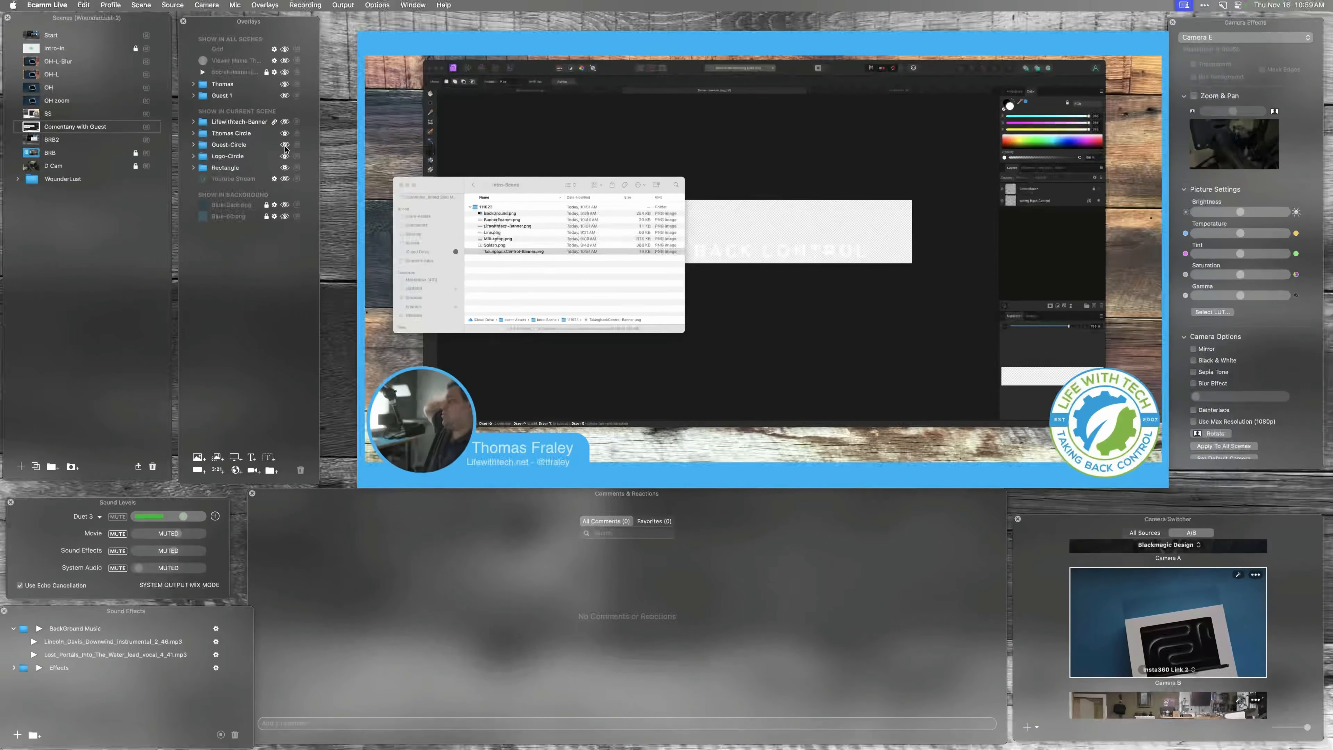
left_click(285, 148)
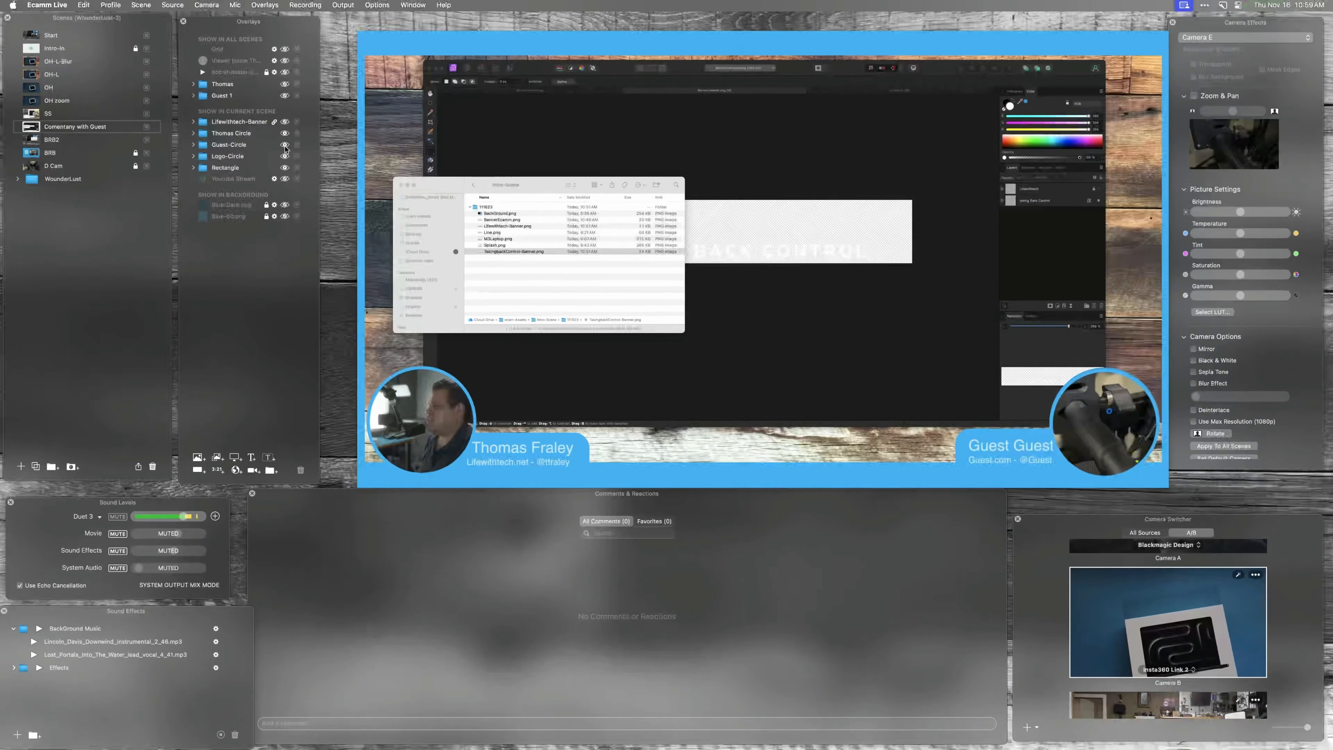
Close the file browser window and the image editor, discarding the unsaved changes to the banner document.
left_click(401, 184)
left_click(430, 69)
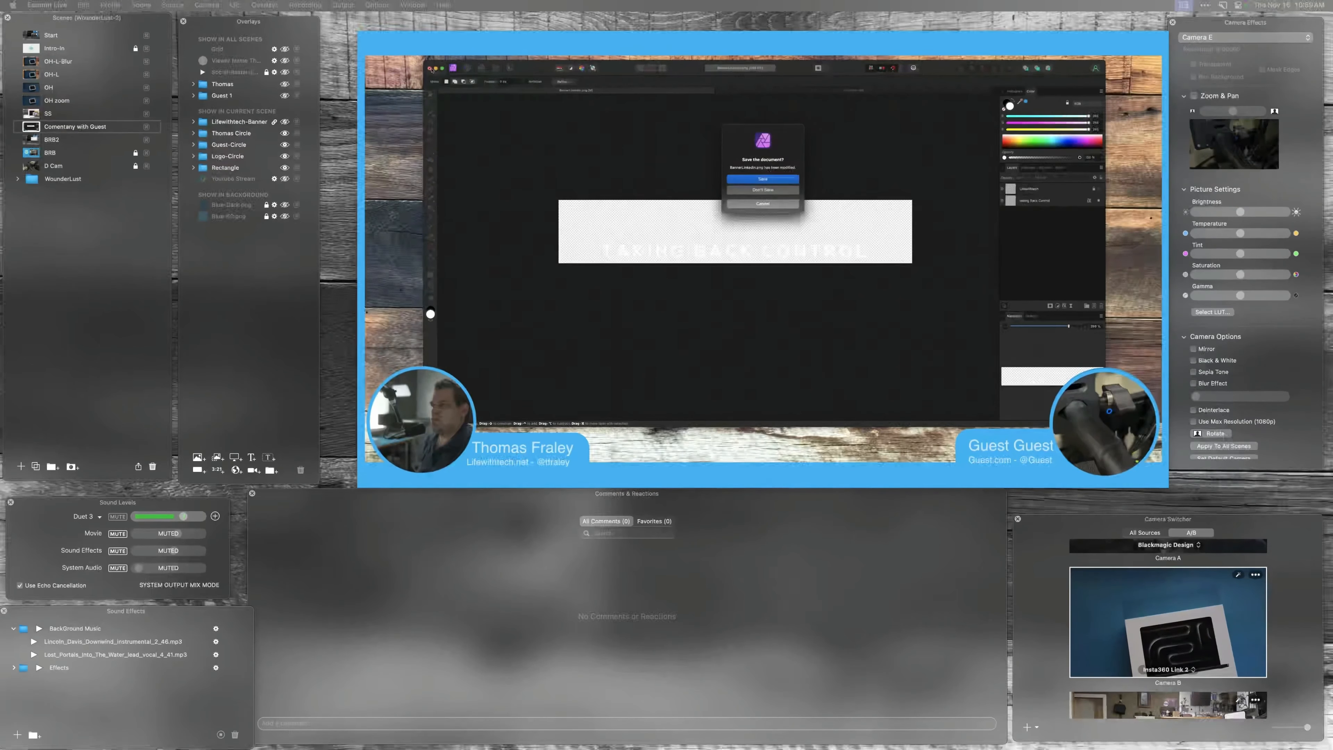
left_click(749, 191)
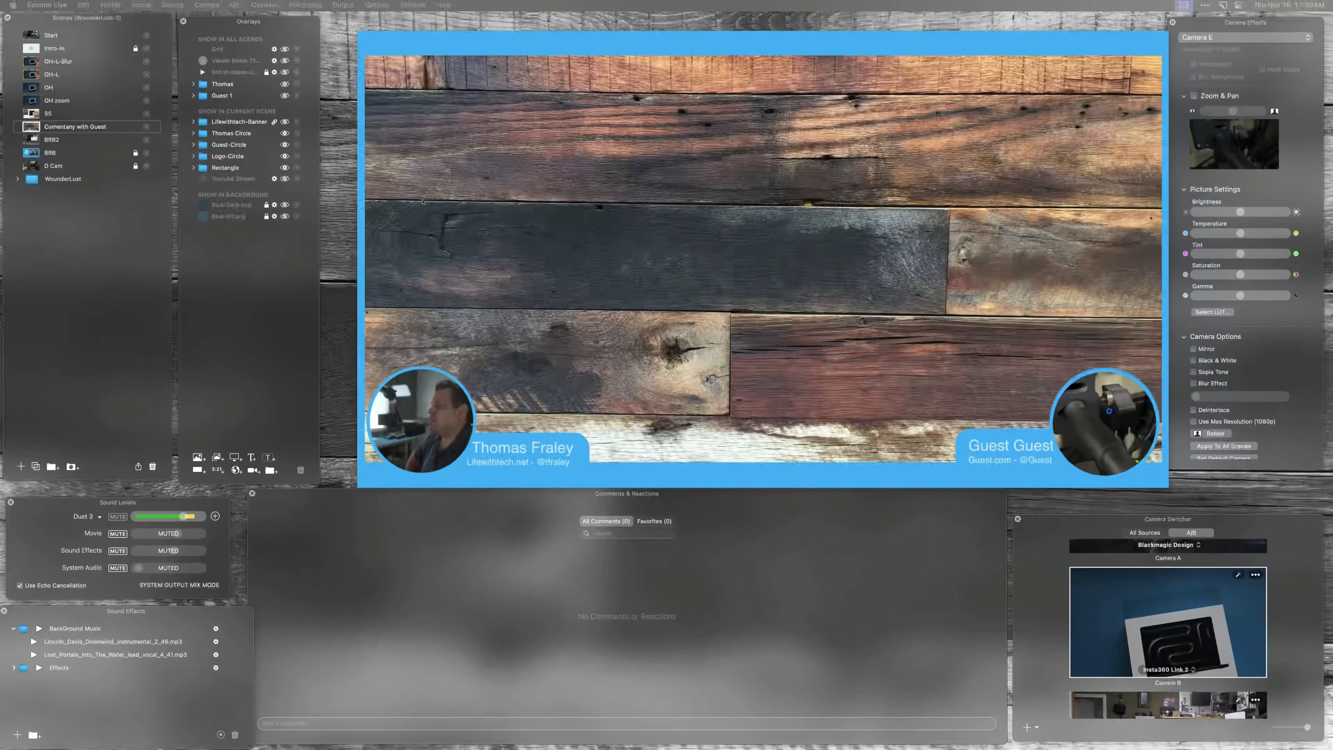
Switch from the commentary scene to the Start scene.
left_click(1070, 36)
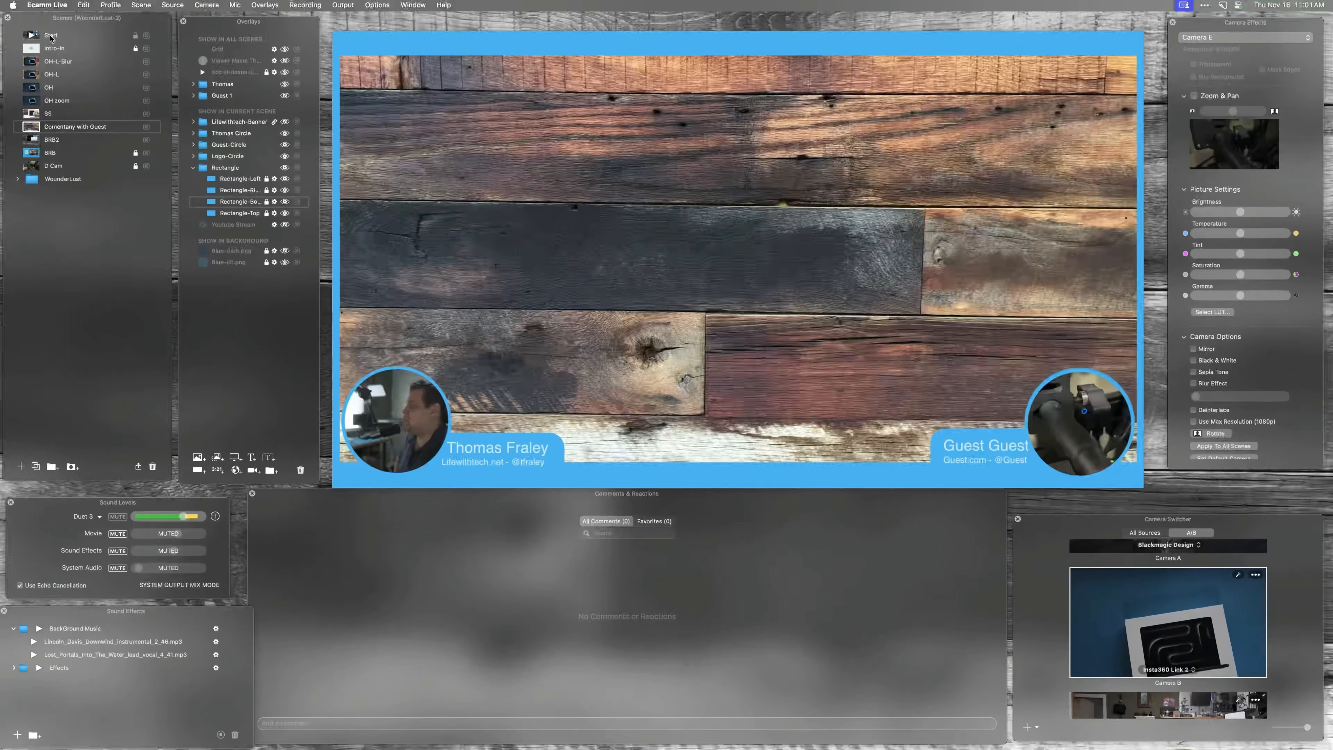
left_click(32, 36)
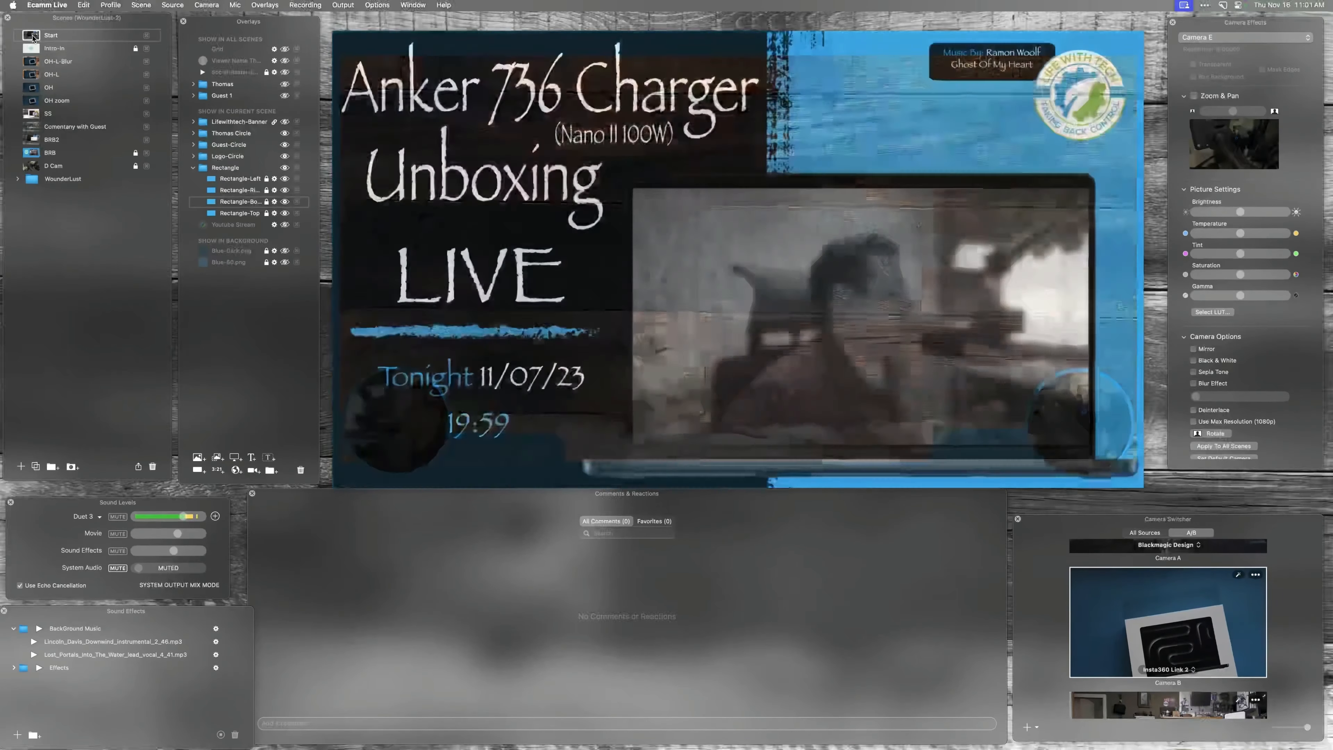